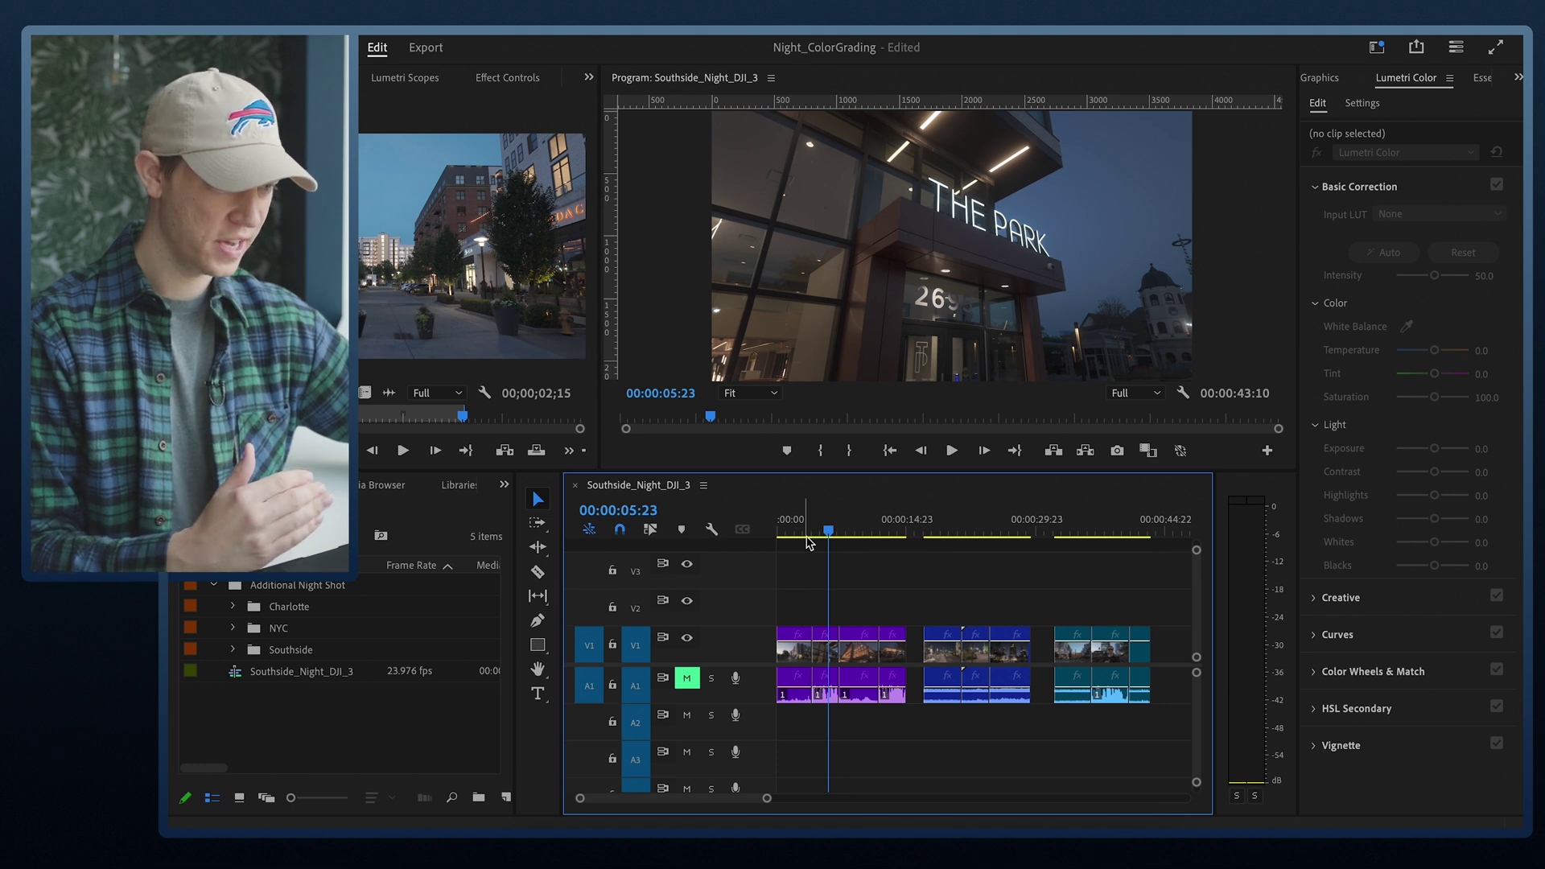
Scrub through the building, waterfront walkway, restaurant street and THE PARK shots, ending on the opening shot.
left_click_drag(801, 535, 865, 542)
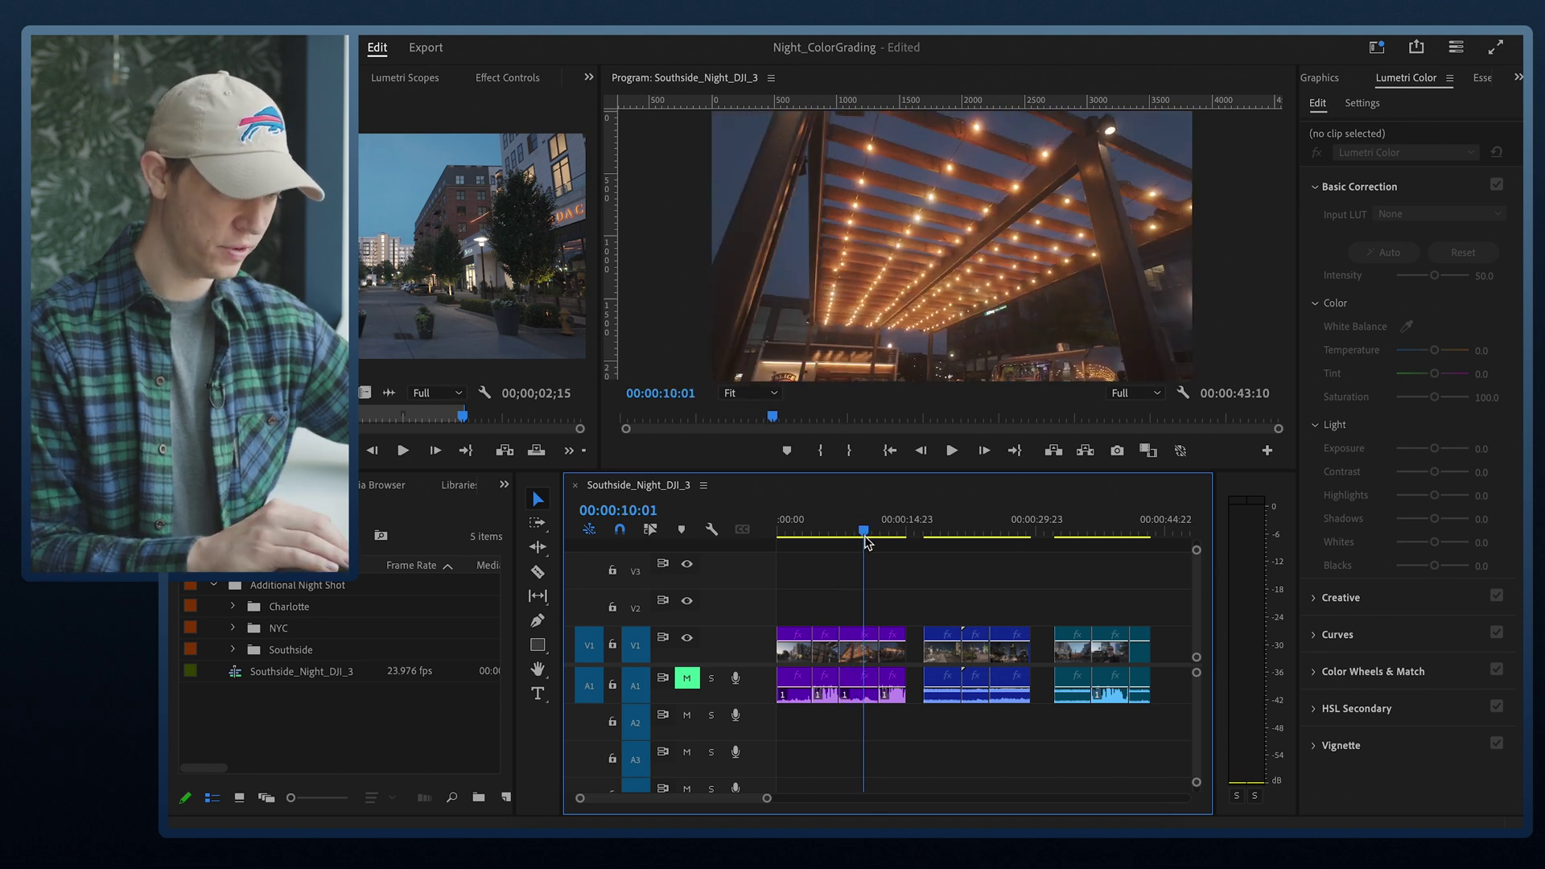
left_click(872, 542)
left_click_drag(948, 527, 1135, 536)
left_click(1064, 529)
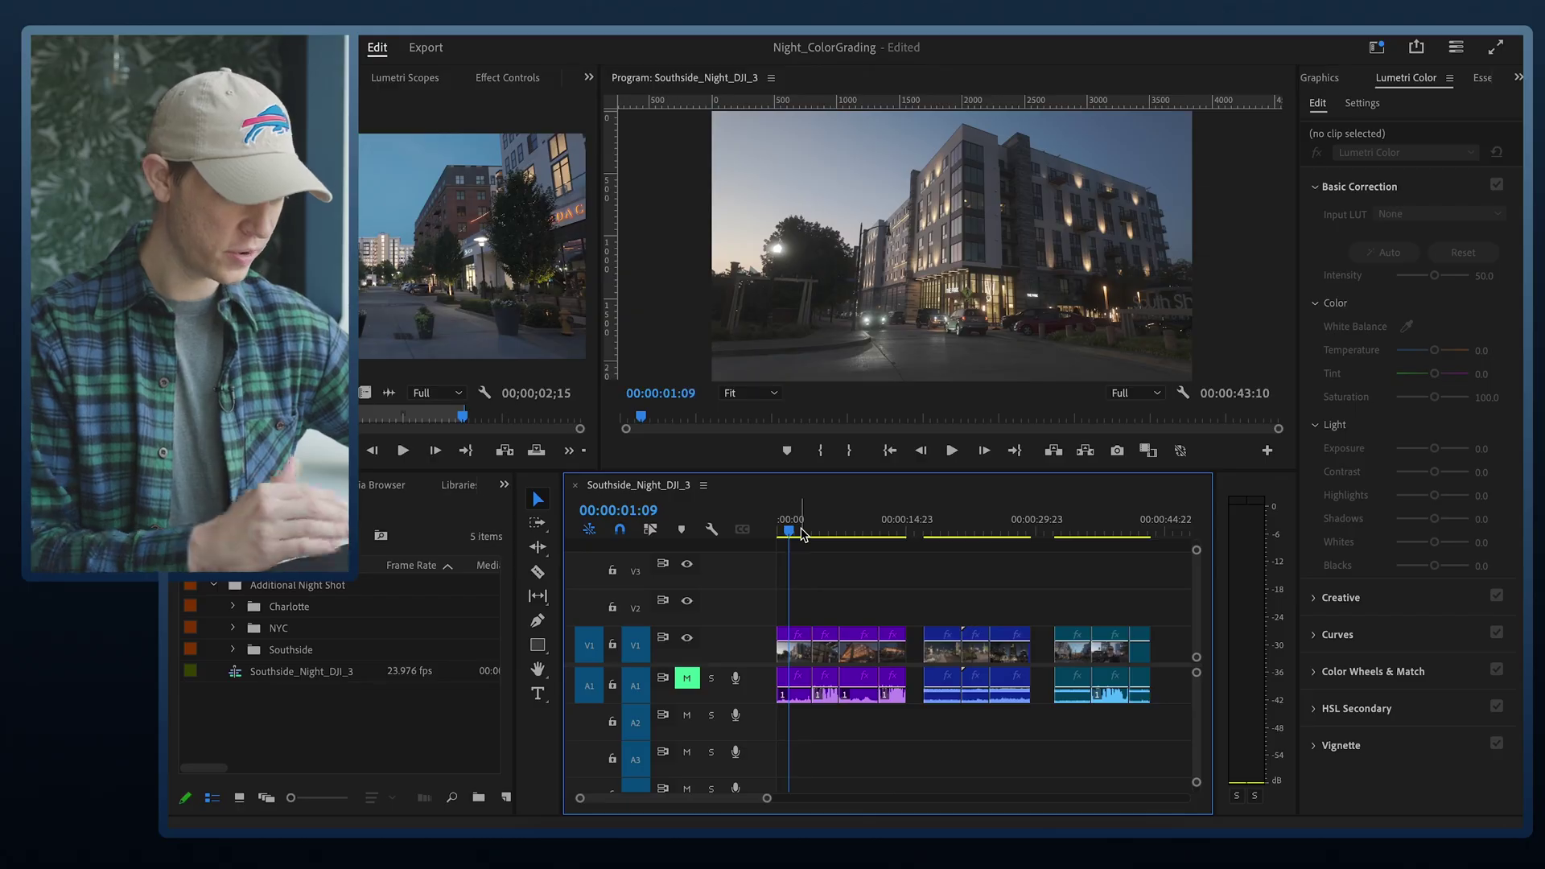
left_click_drag(799, 533, 858, 548)
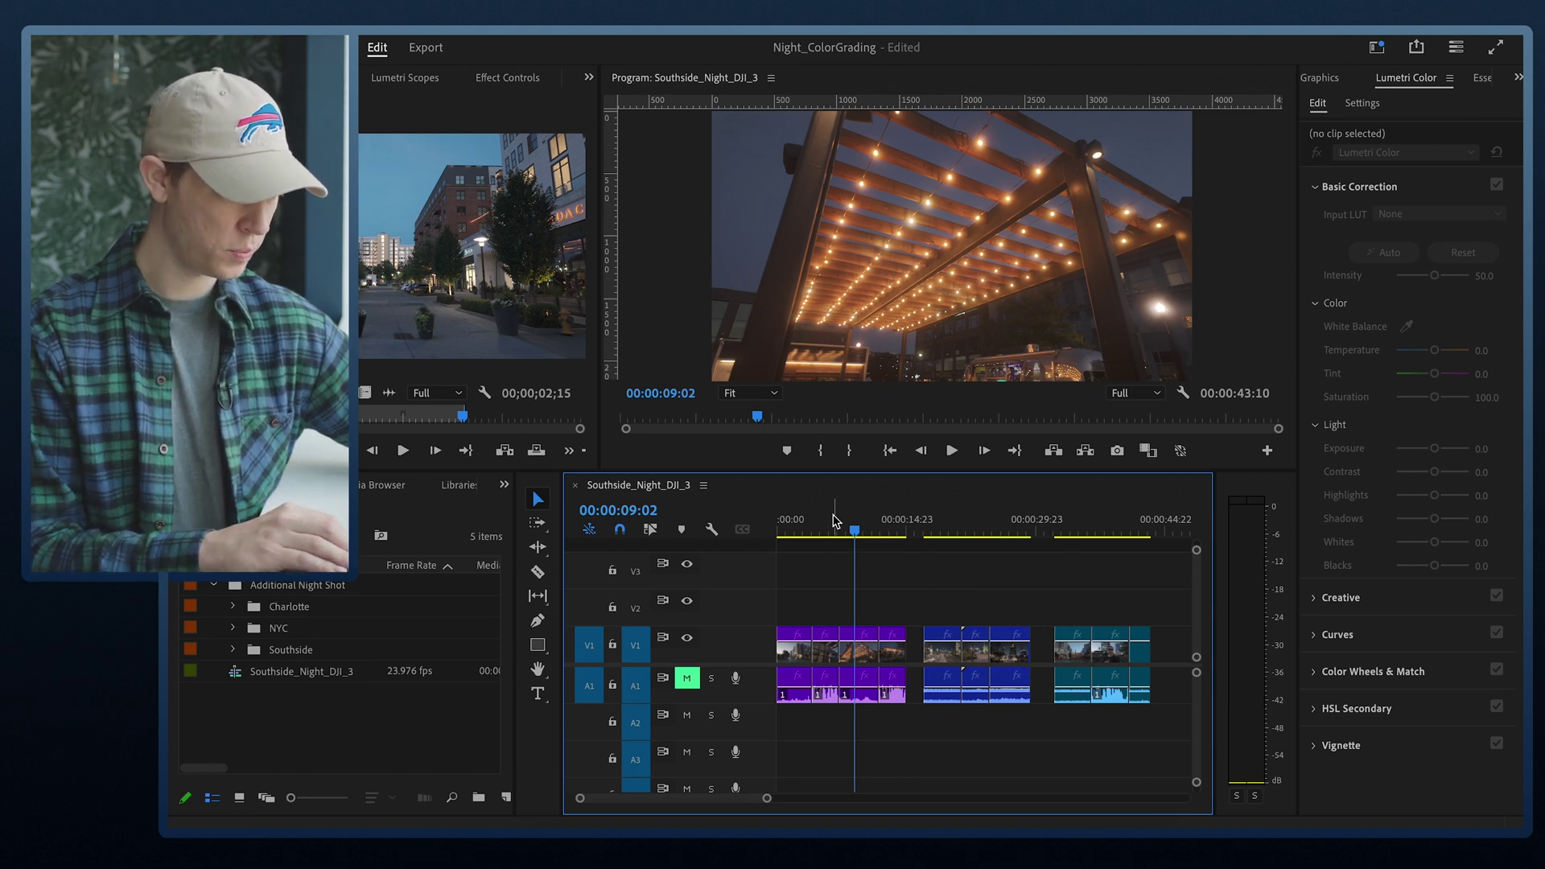
left_click(793, 529)
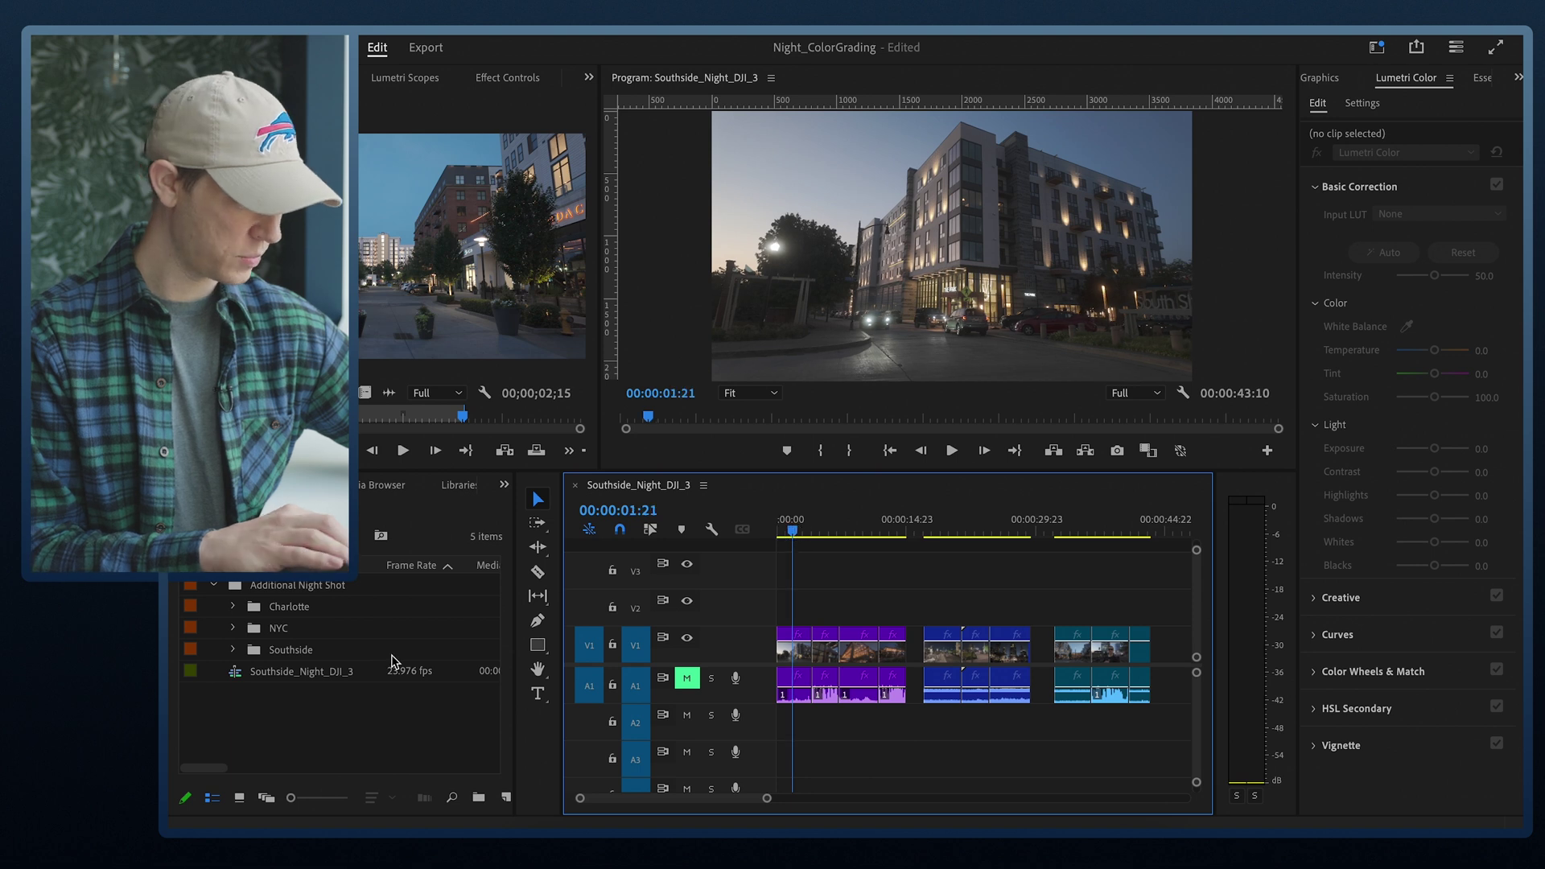
Create a new Adjustment Layer in the Project panel with default settings.
right_click(358, 730)
mouse_move(420, 547)
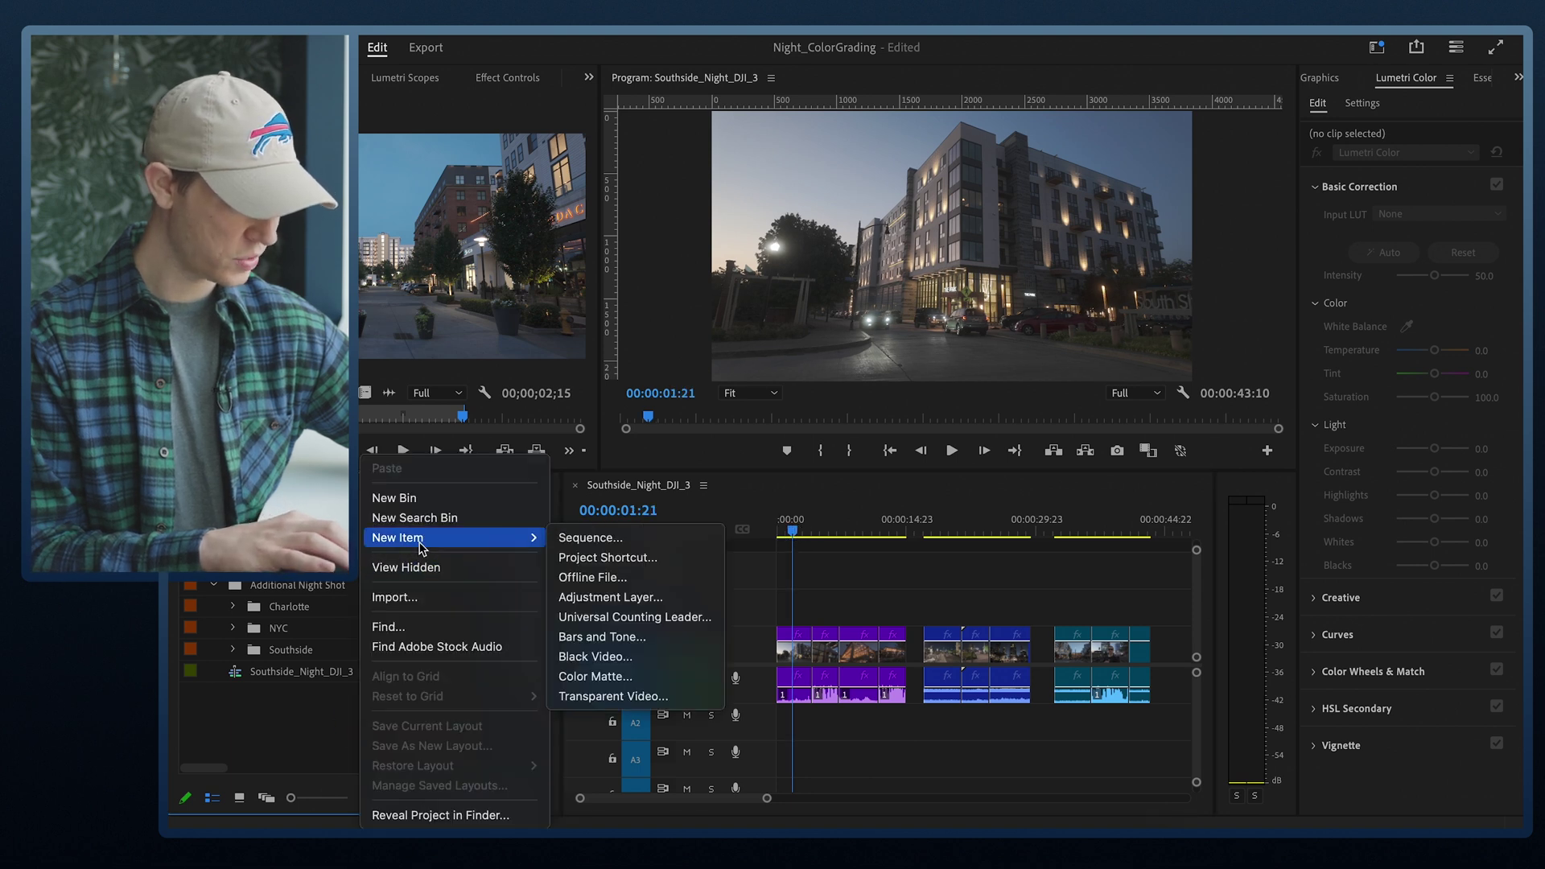
left_click(610, 596)
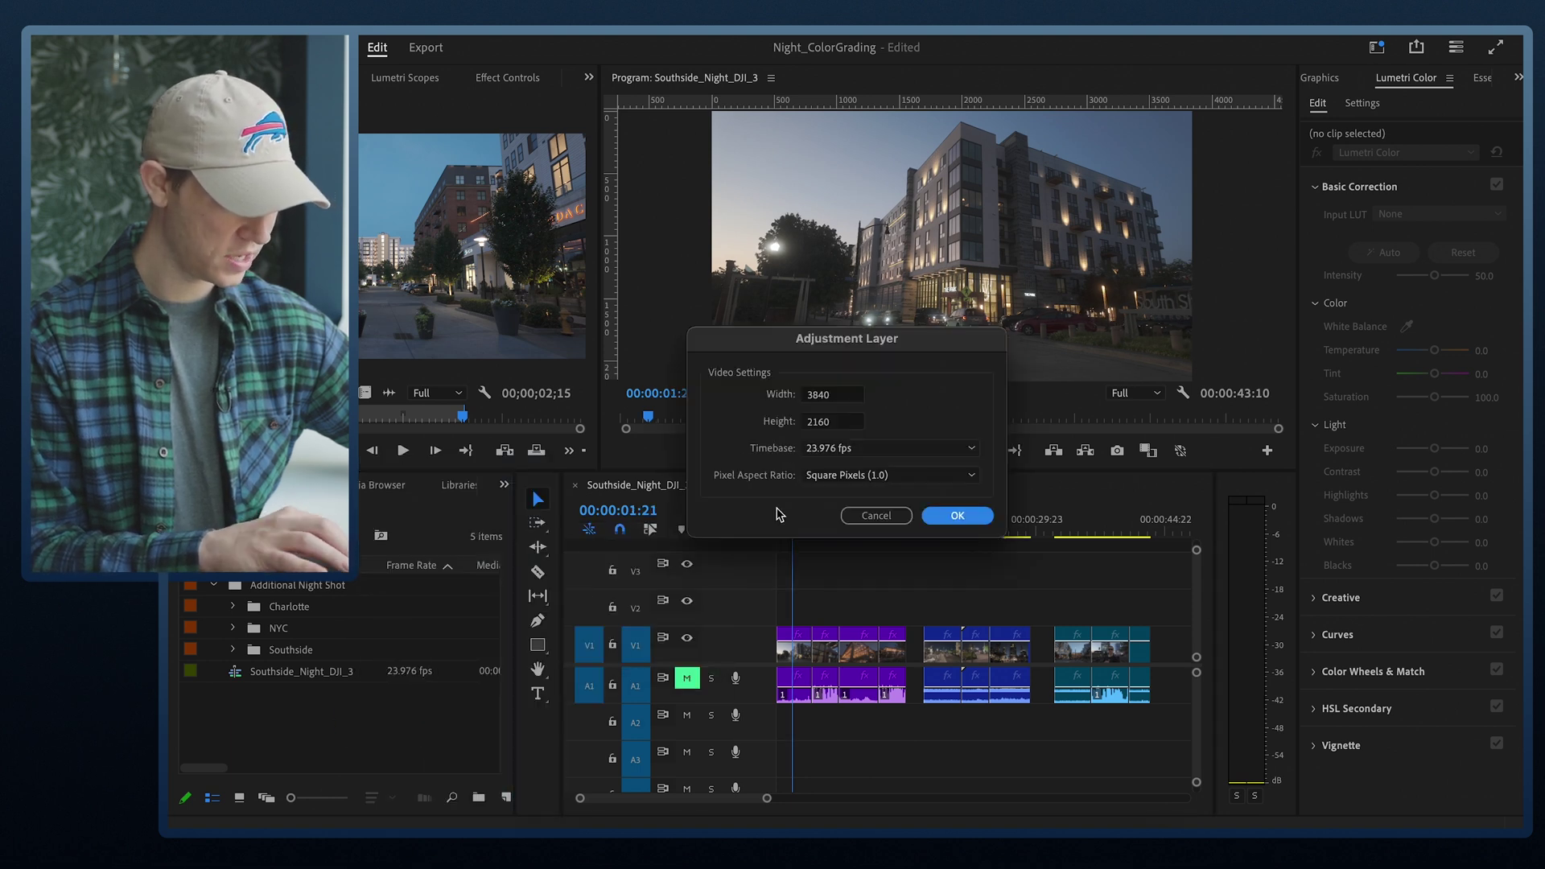
left_click(952, 516)
Place the adjustment layer on V2 above the first clip and trim it shorter.
left_click_drag(308, 674, 732, 620)
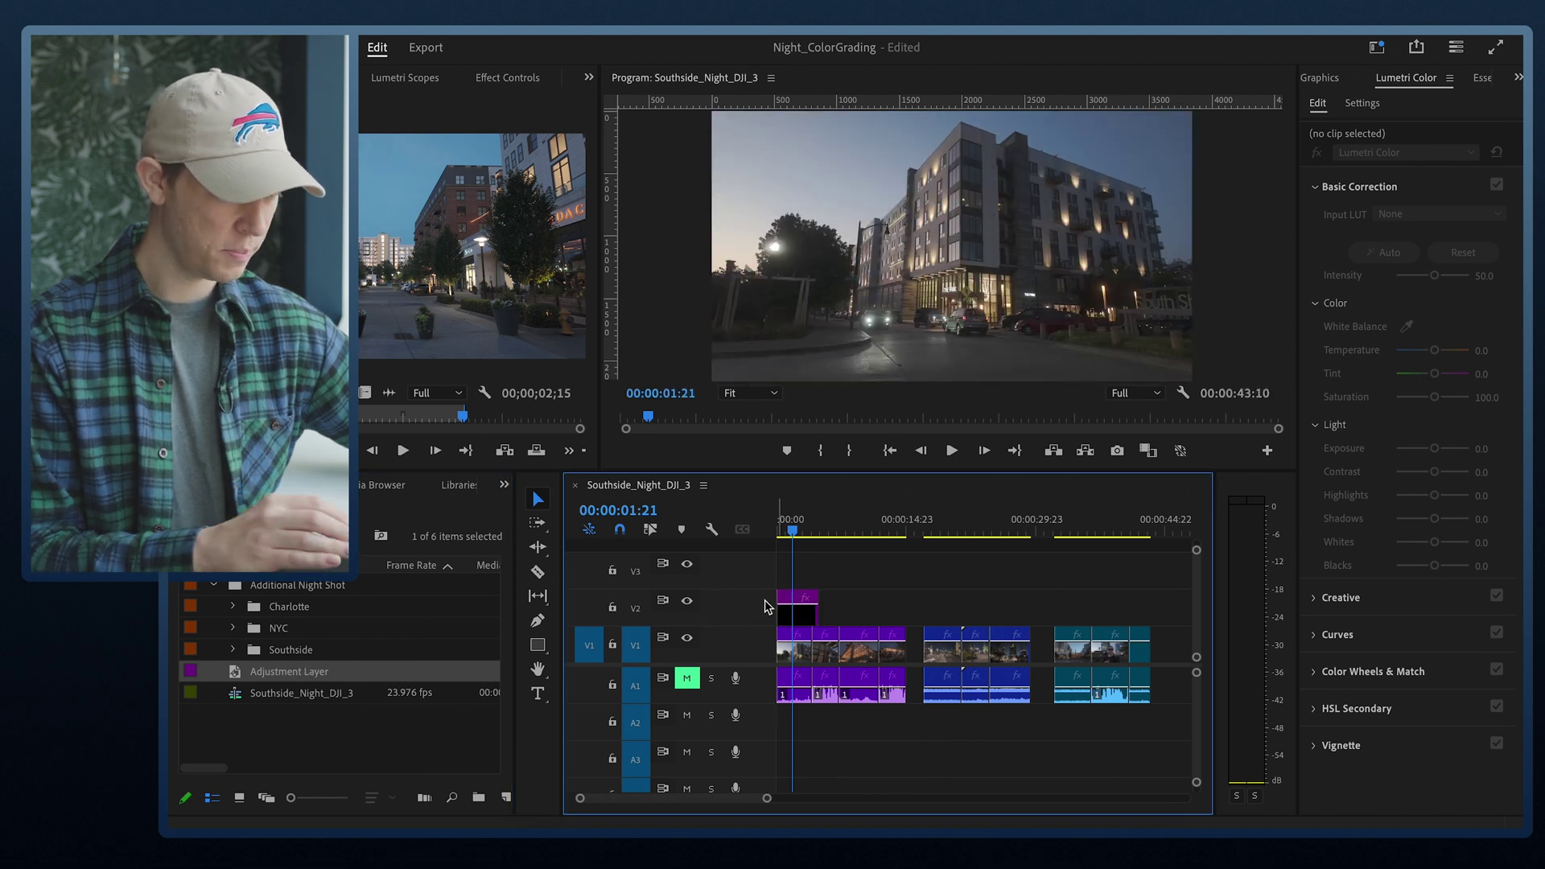
left_click_drag(814, 595, 809, 595)
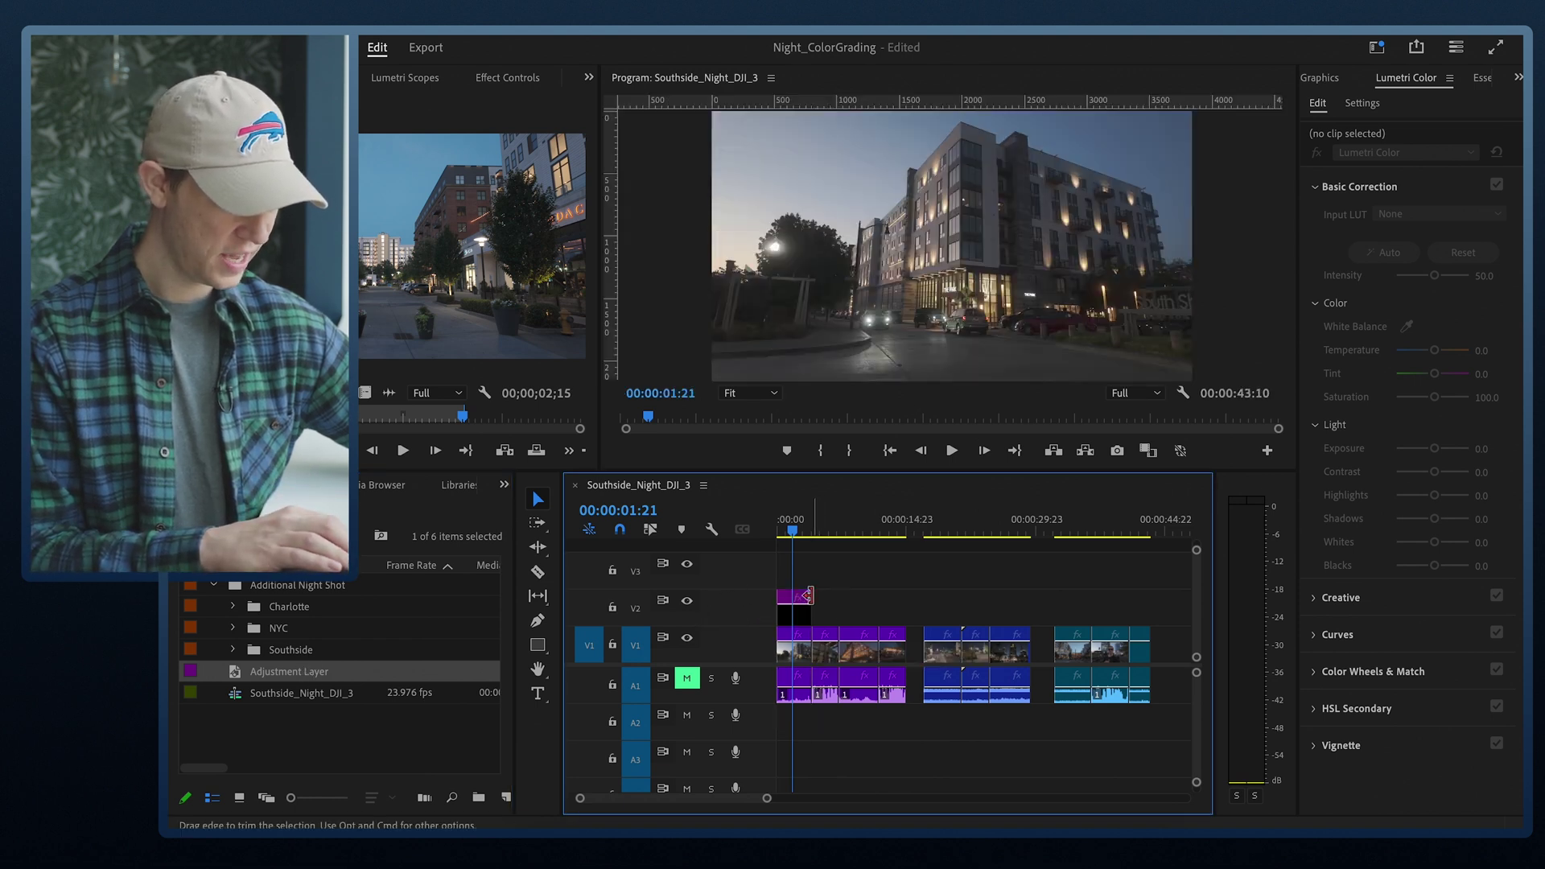
left_click_drag(791, 529, 790, 528)
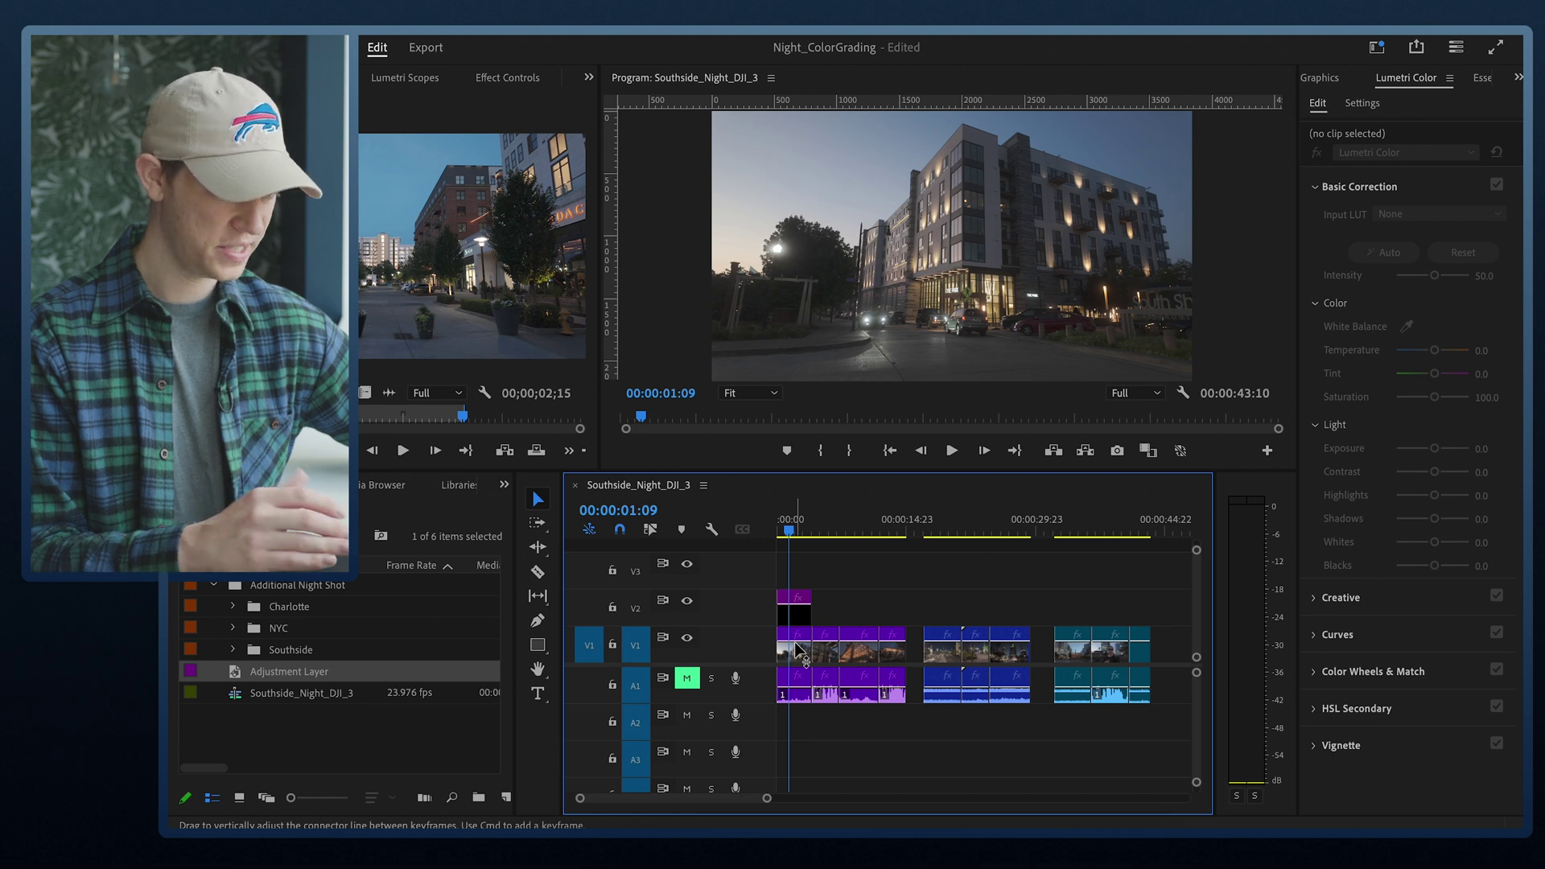
Set the adjustment layer's Lumetri Temperature to -10.0.
left_click(797, 615)
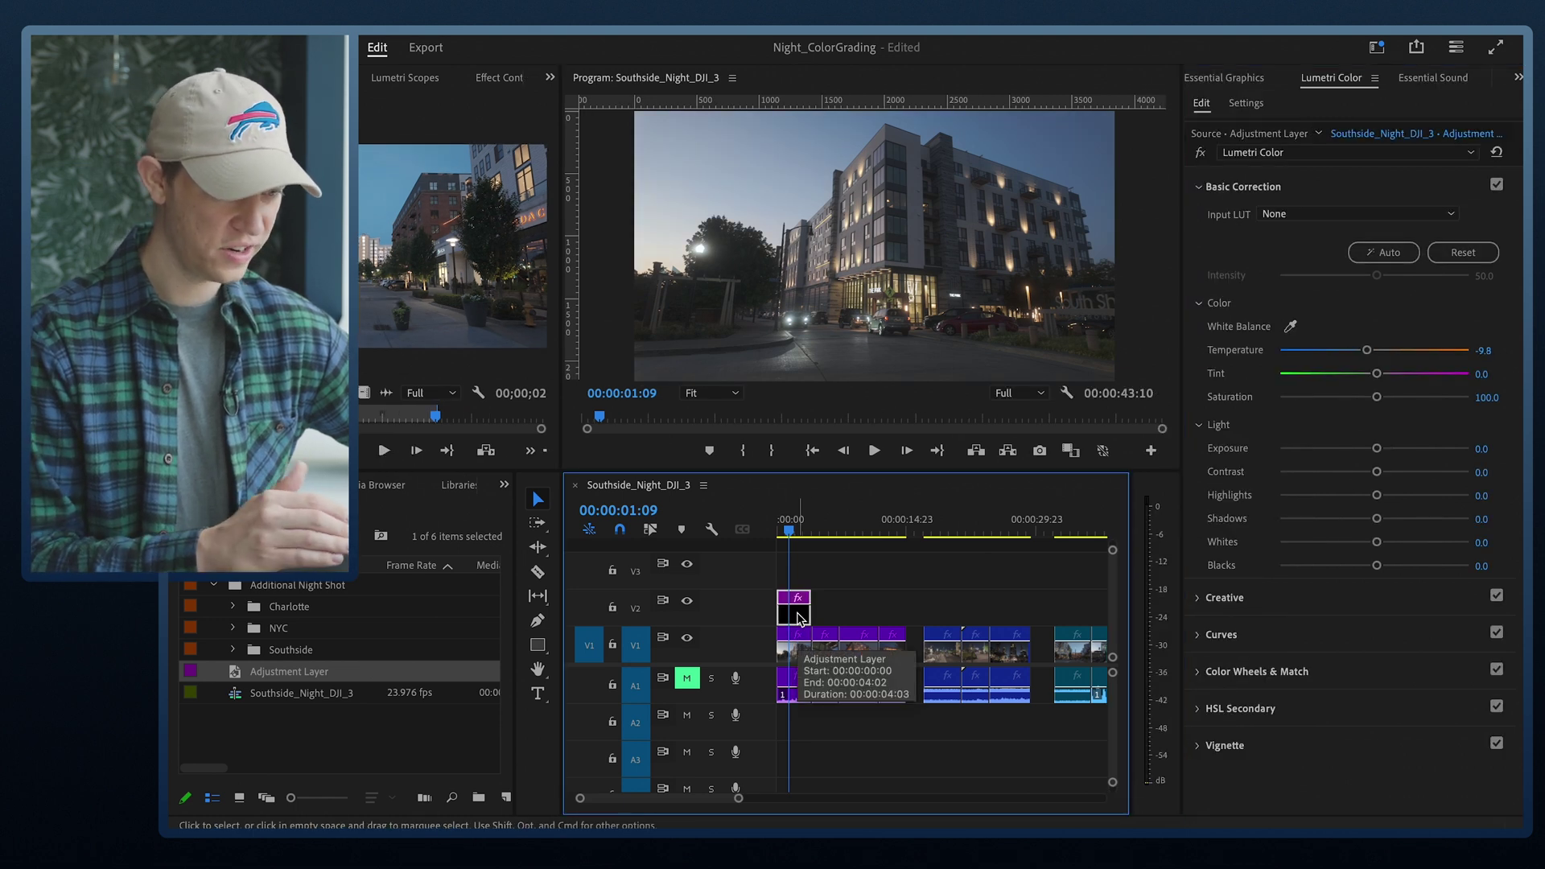
left_click(1340, 93)
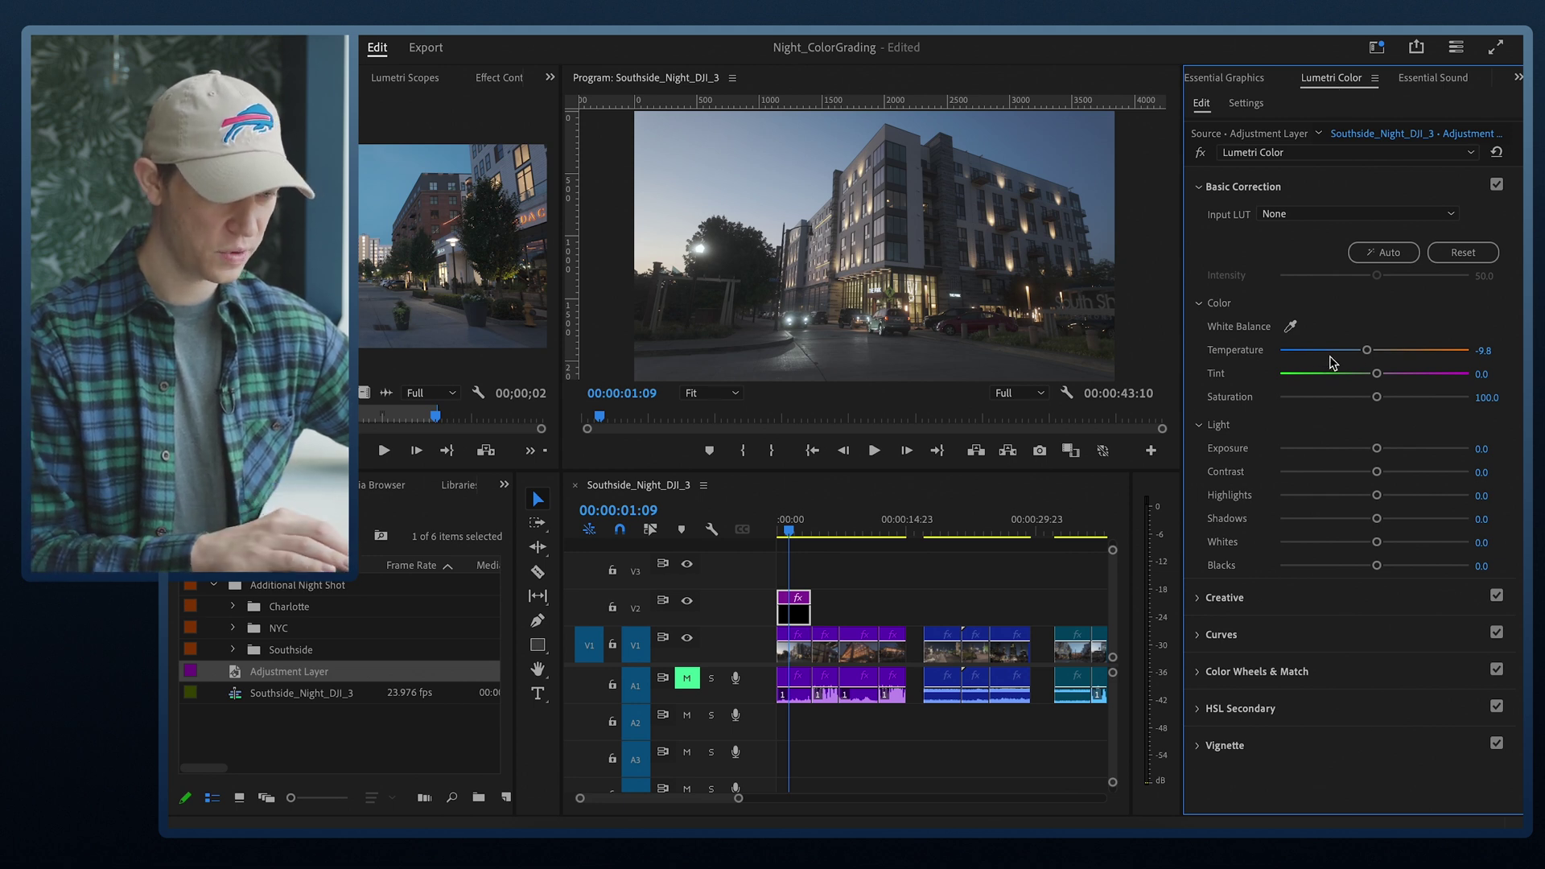
left_click_drag(1367, 350, 1375, 351)
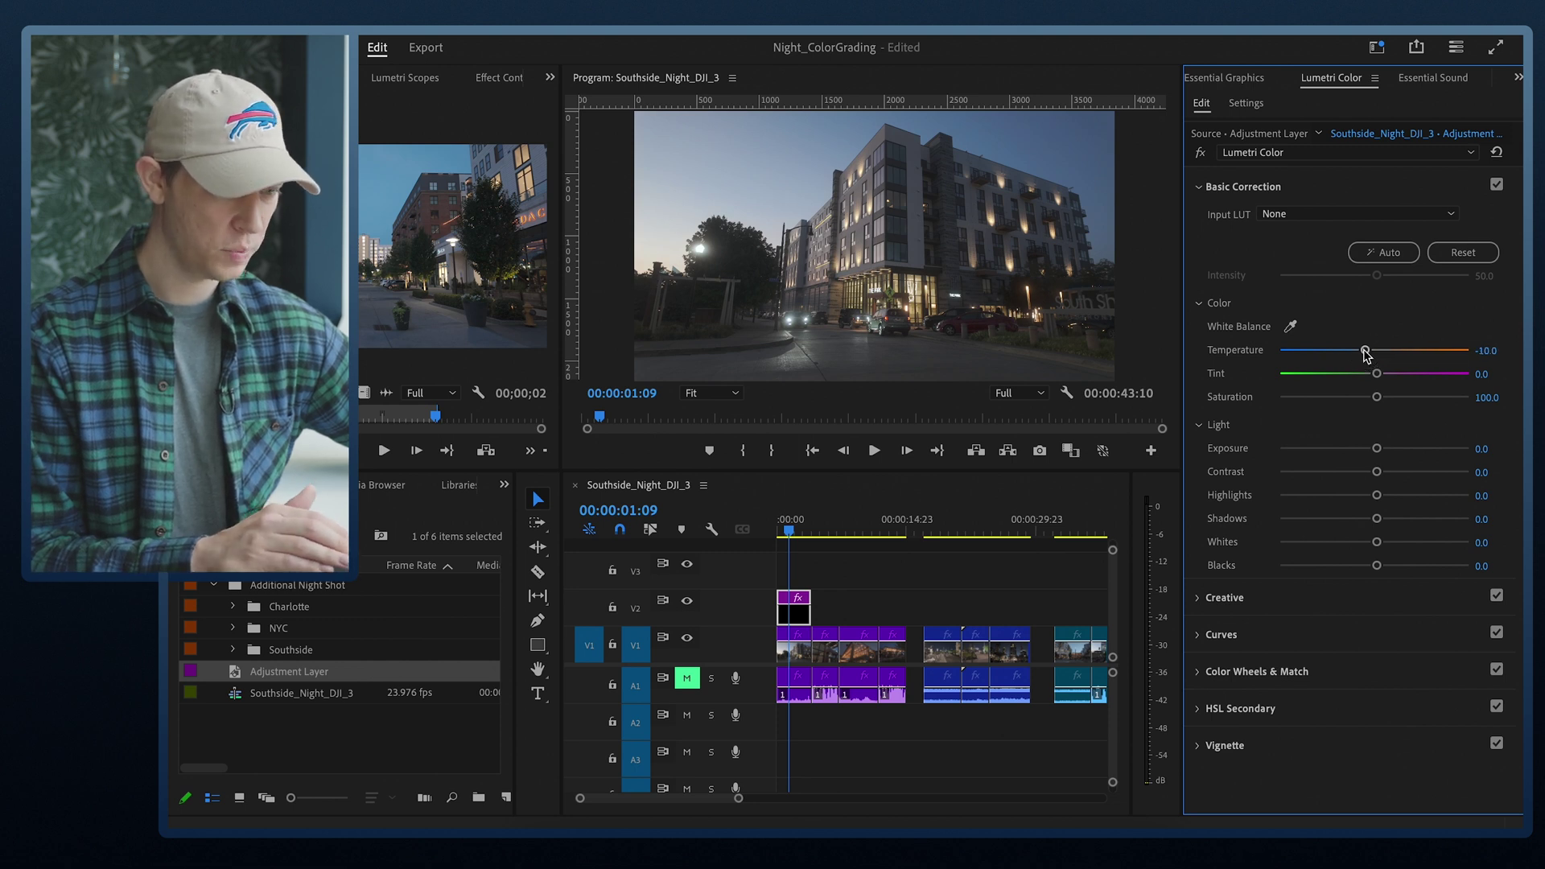
Compare Basic Correction off and on, leaving it on, and expand the Curves section.
left_click(1497, 185)
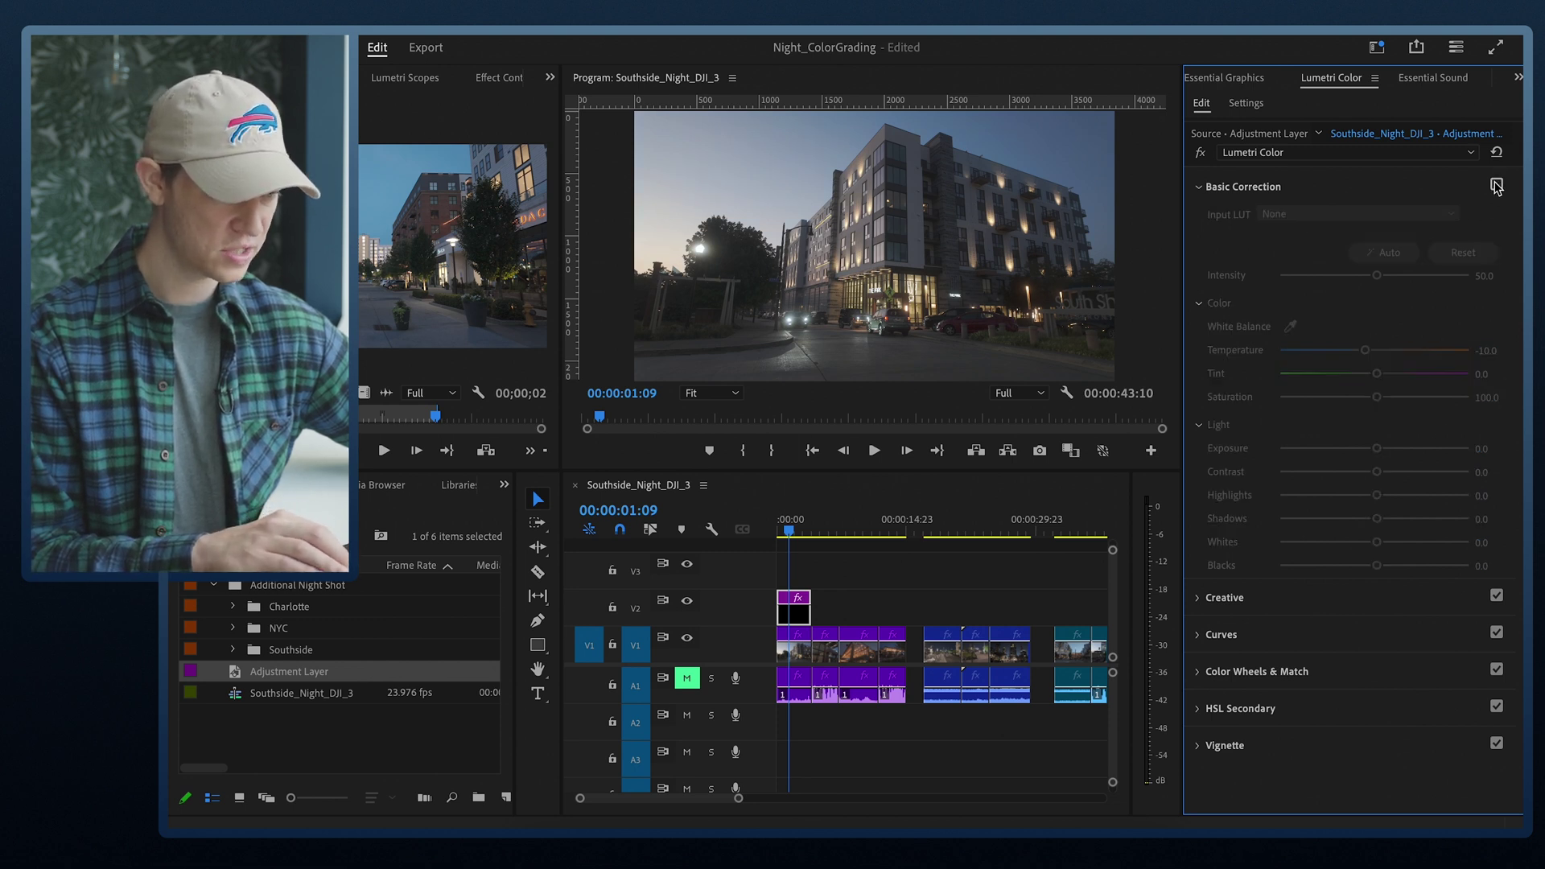
left_click(1497, 185)
left_click(1497, 185)
left_click(1496, 185)
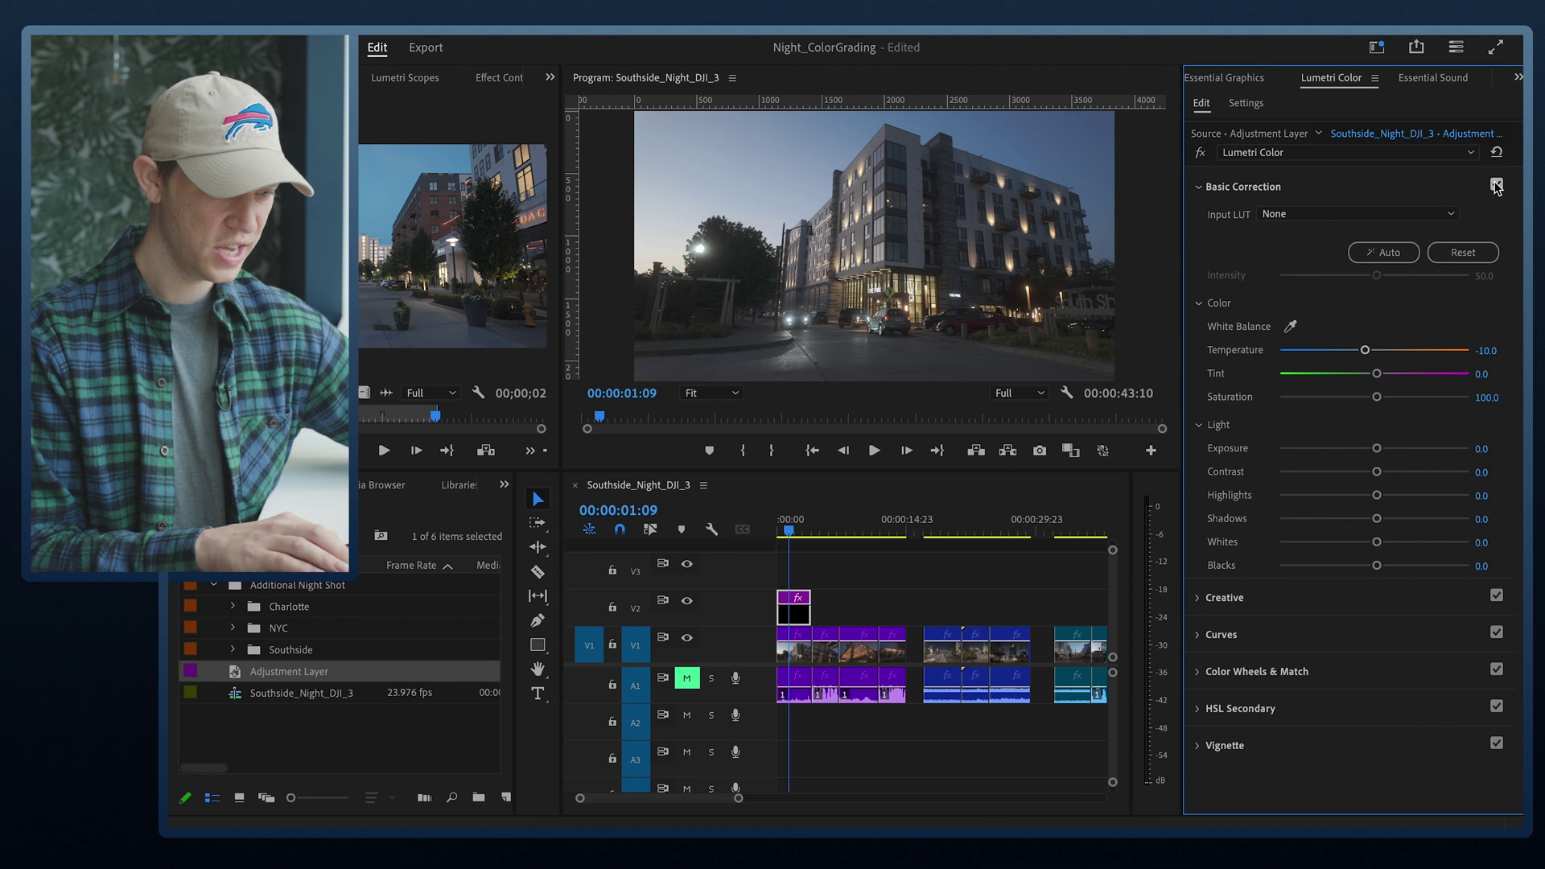
left_click(1266, 634)
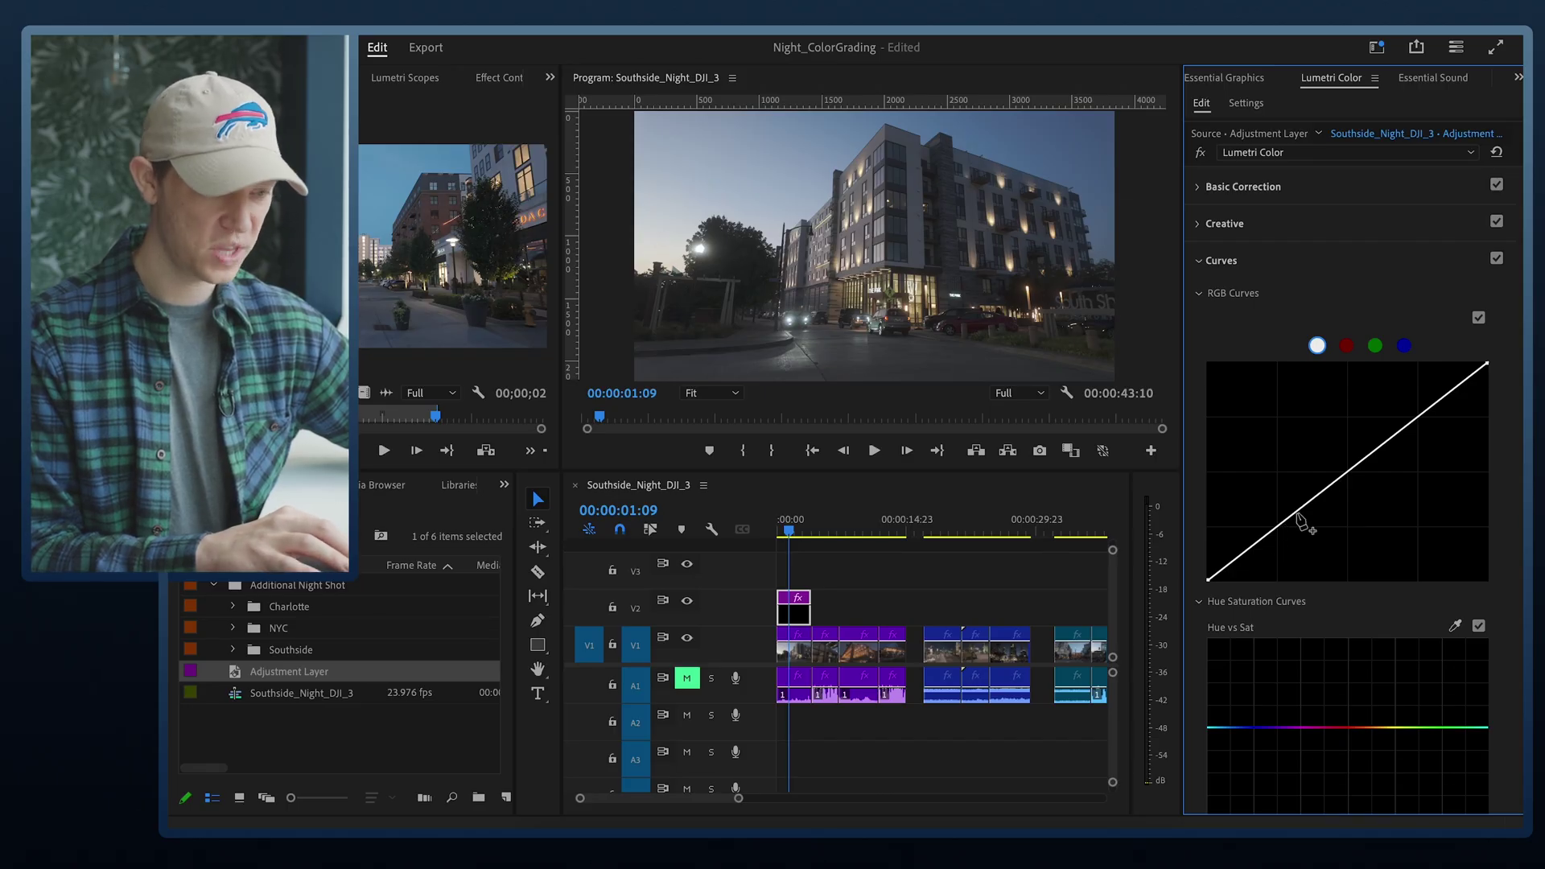
Pull the RGB curve's shadows down and lift its highlights, comparing Curves off and on.
left_click_drag(1285, 531, 1282, 527)
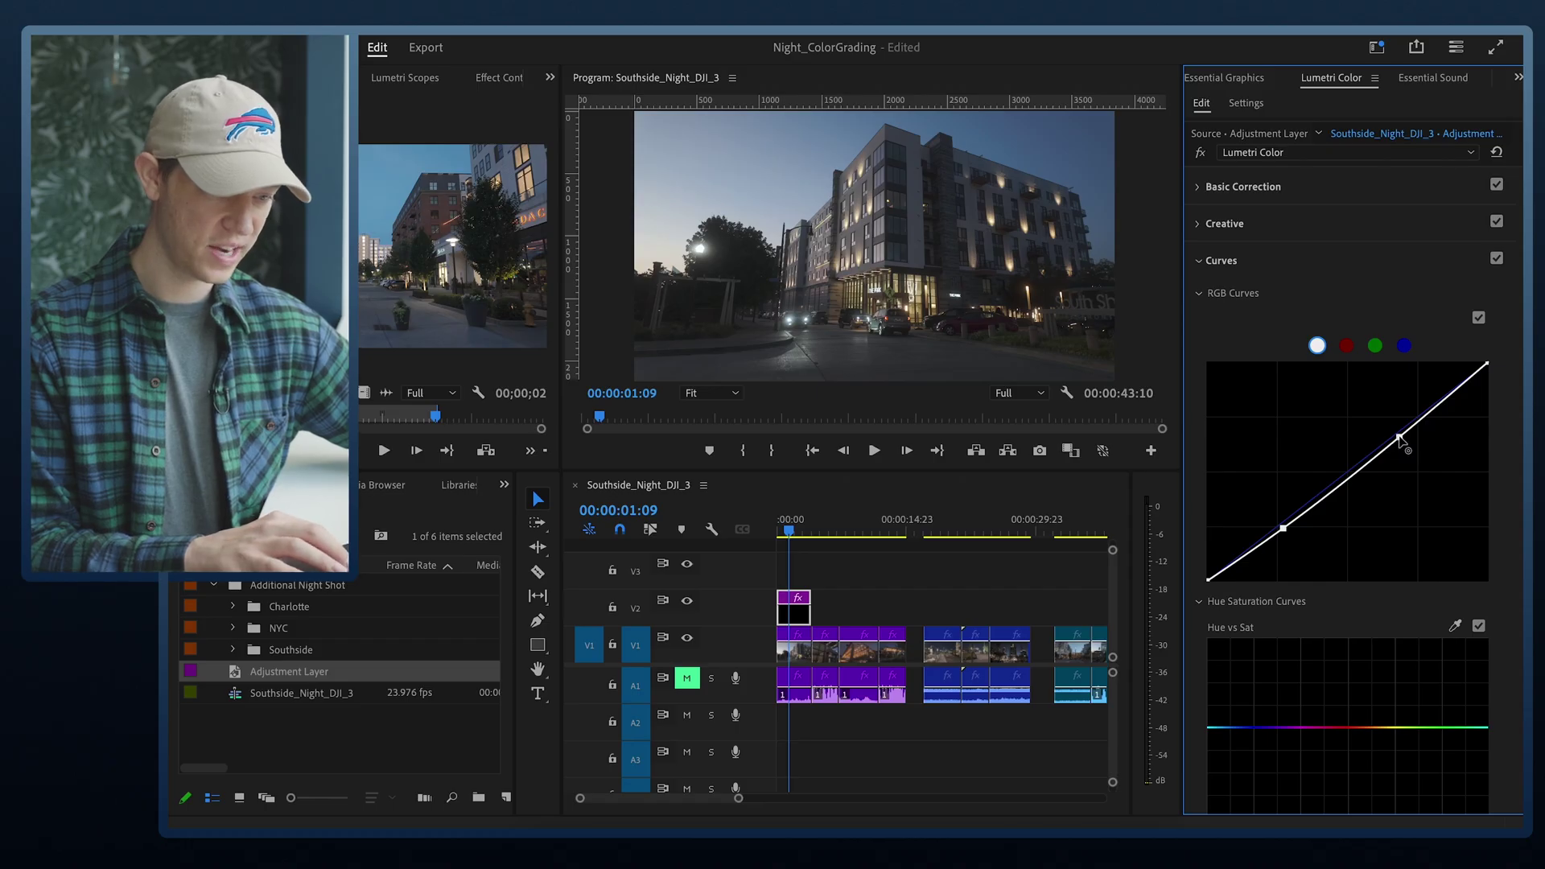
left_click_drag(1400, 439, 1394, 432)
left_click(1494, 259)
left_click(1495, 259)
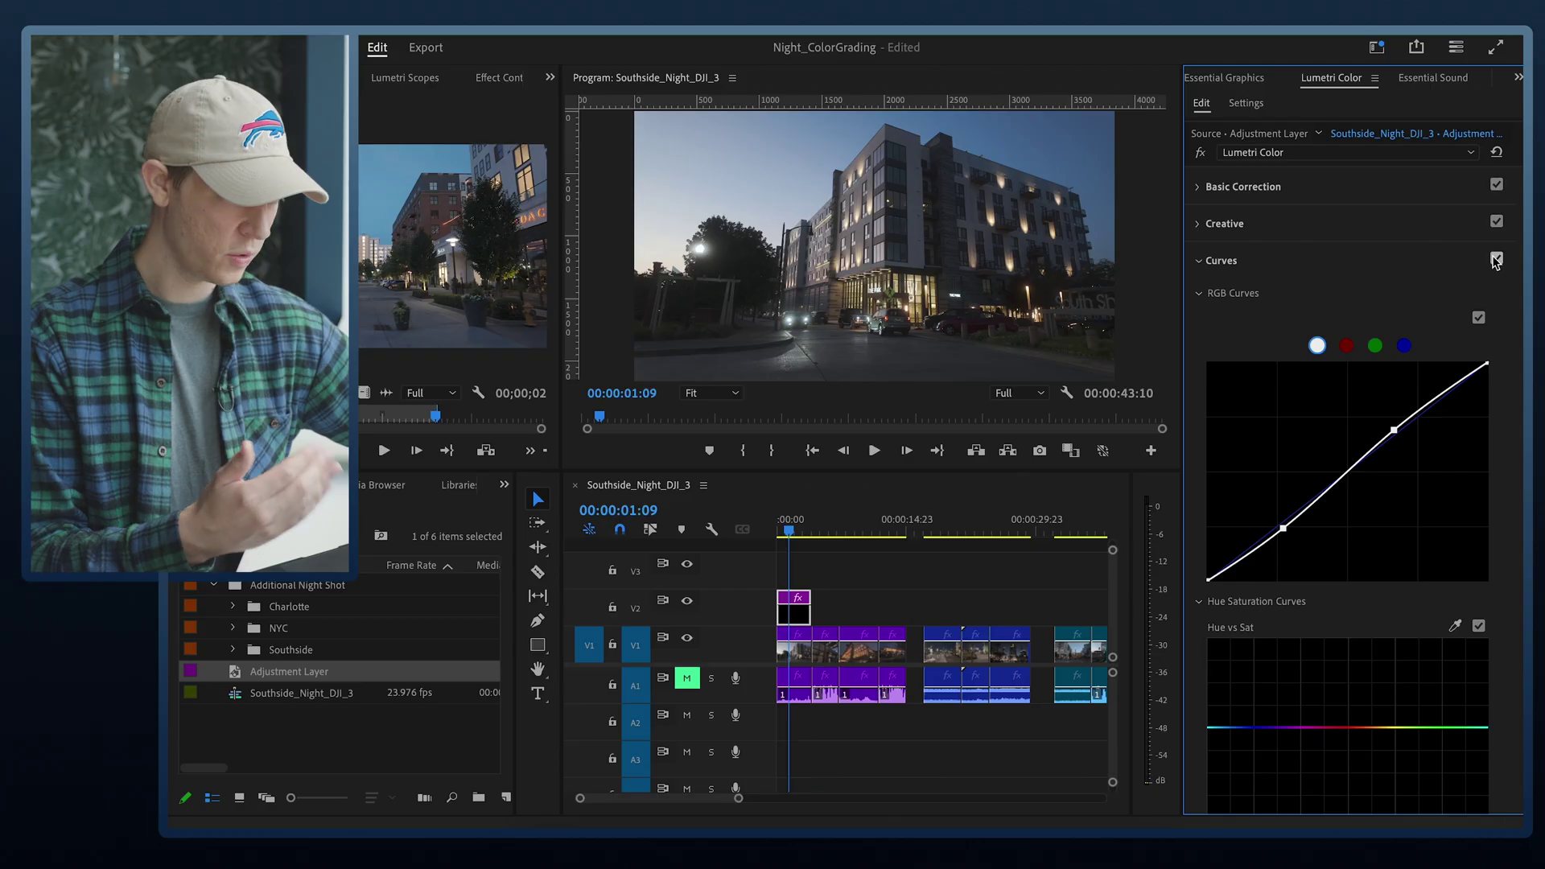
left_click(1381, 188)
Set Saturation to 115.6 and Exposure to 1.0 in Basic Correction.
left_click_drag(1377, 397, 1384, 399)
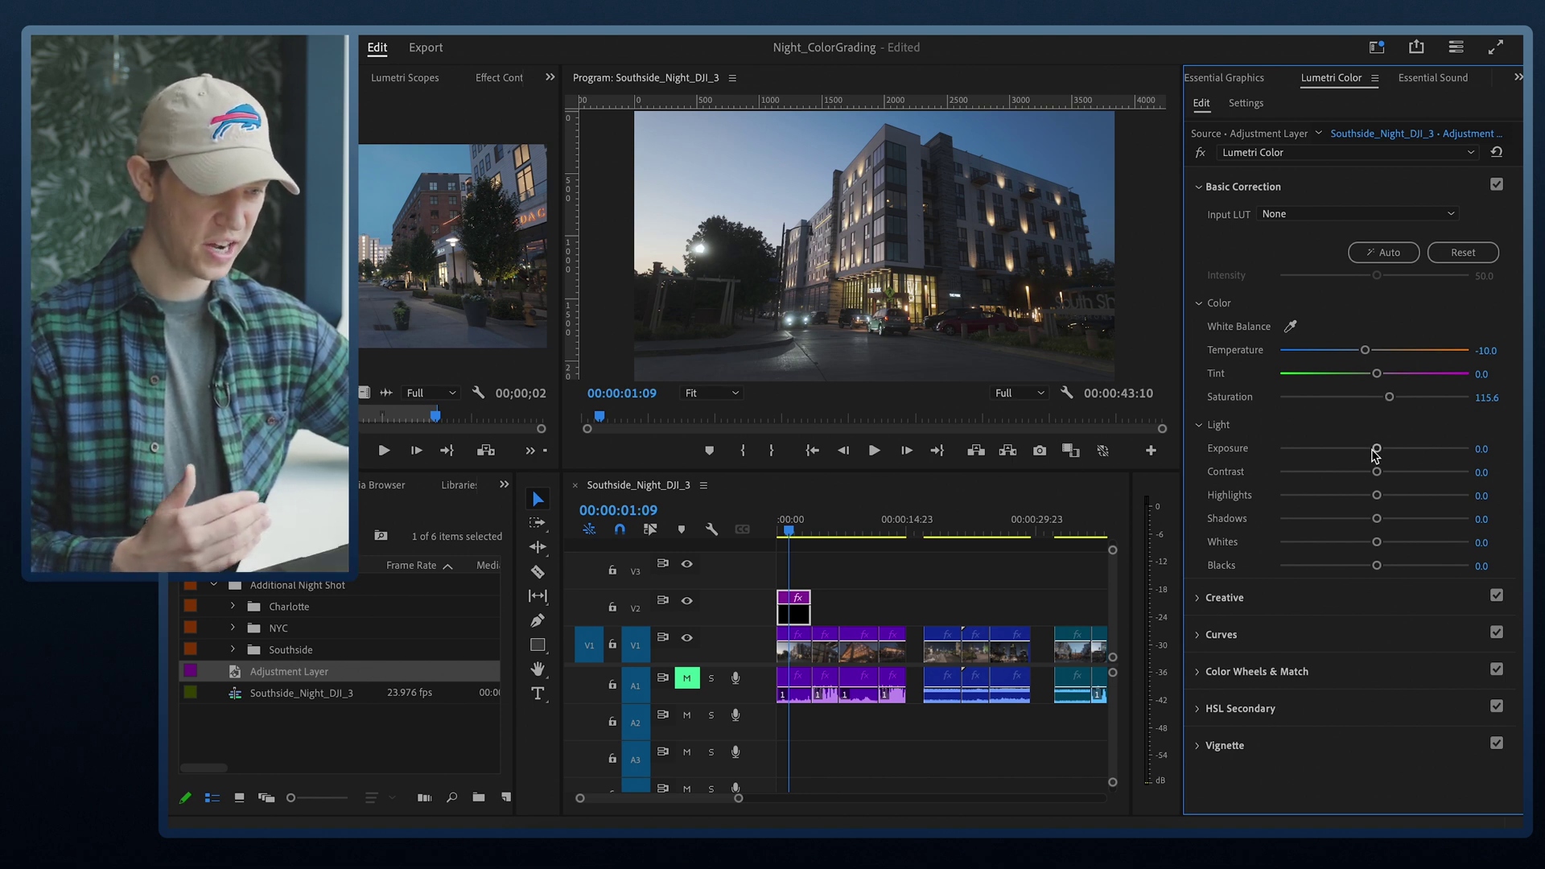
left_click_drag(1376, 450, 1386, 453)
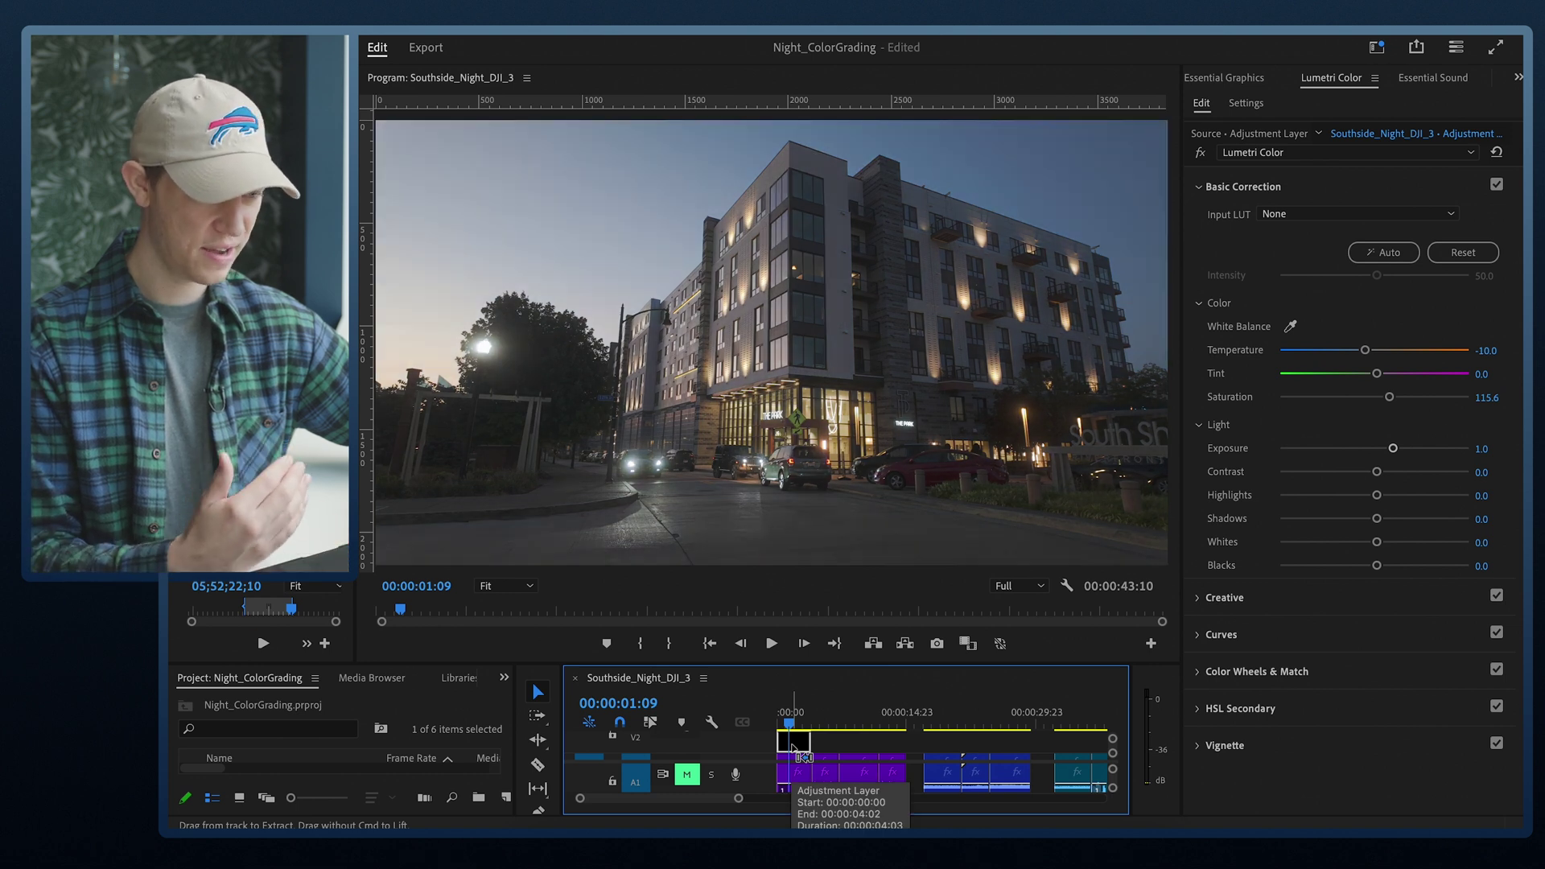
Expand the Creative section and set Sharpen to 19.4.
left_click(1242, 601)
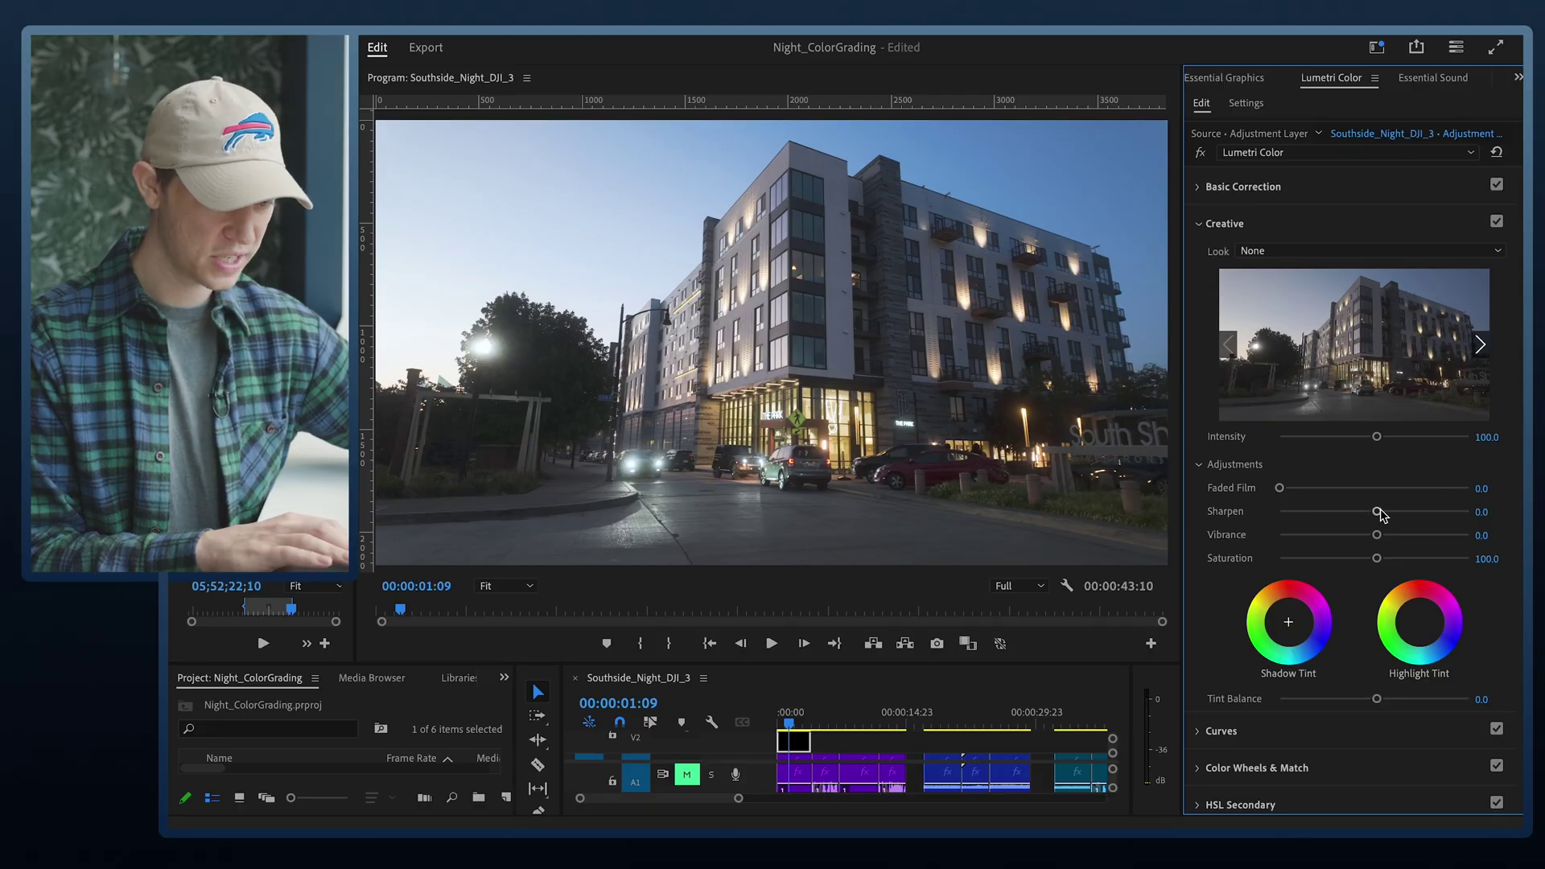
left_click_drag(1395, 515, 1393, 516)
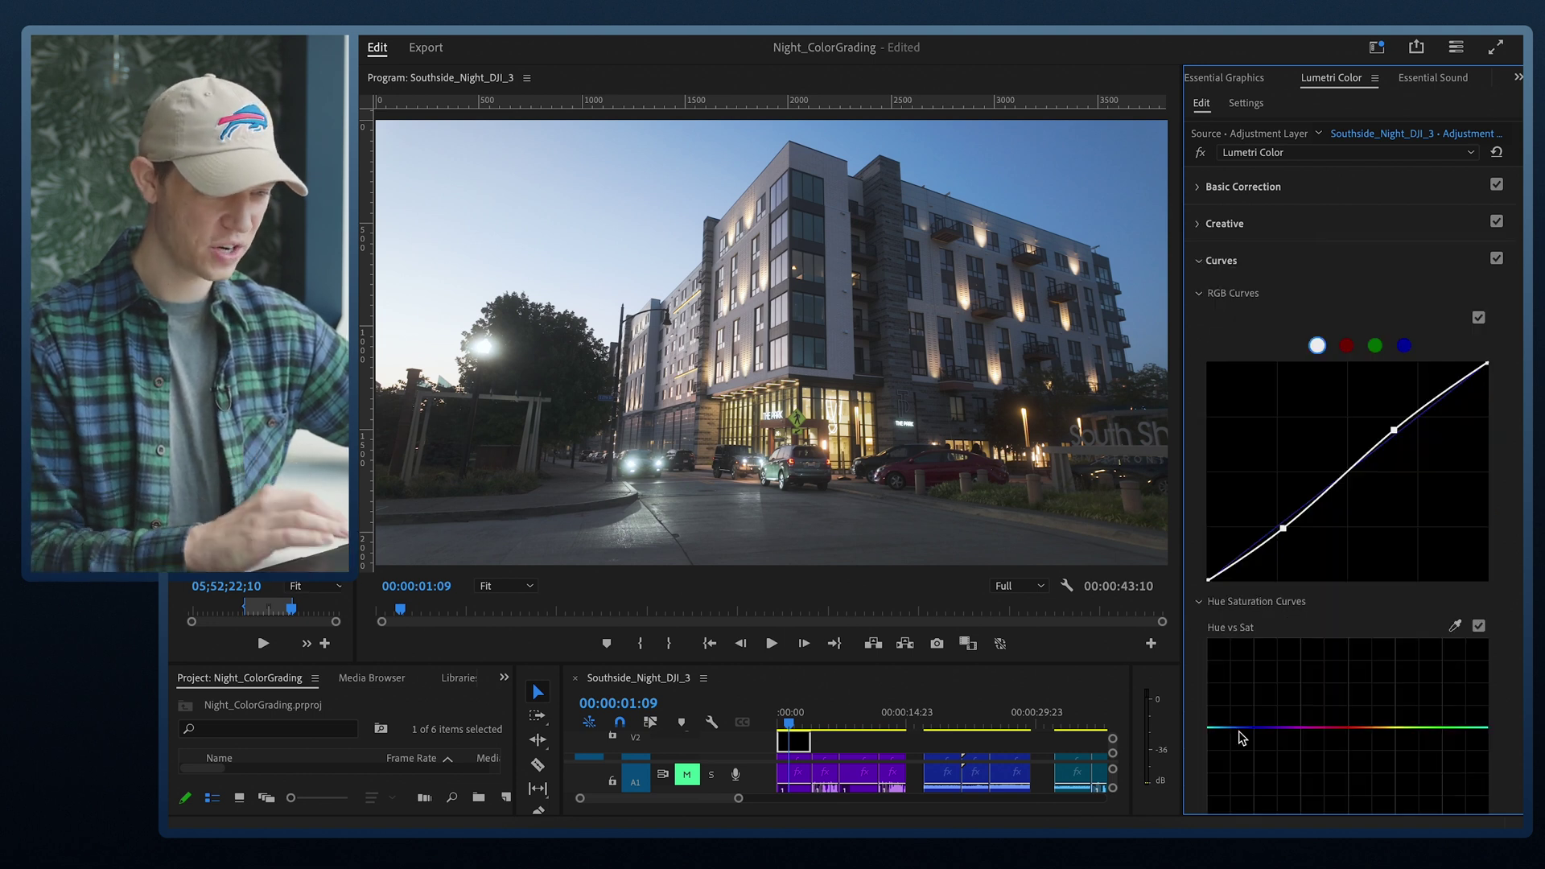
Switch RGB Curves to the blue channel and add a point reshaping the blue curve.
left_click(1402, 347)
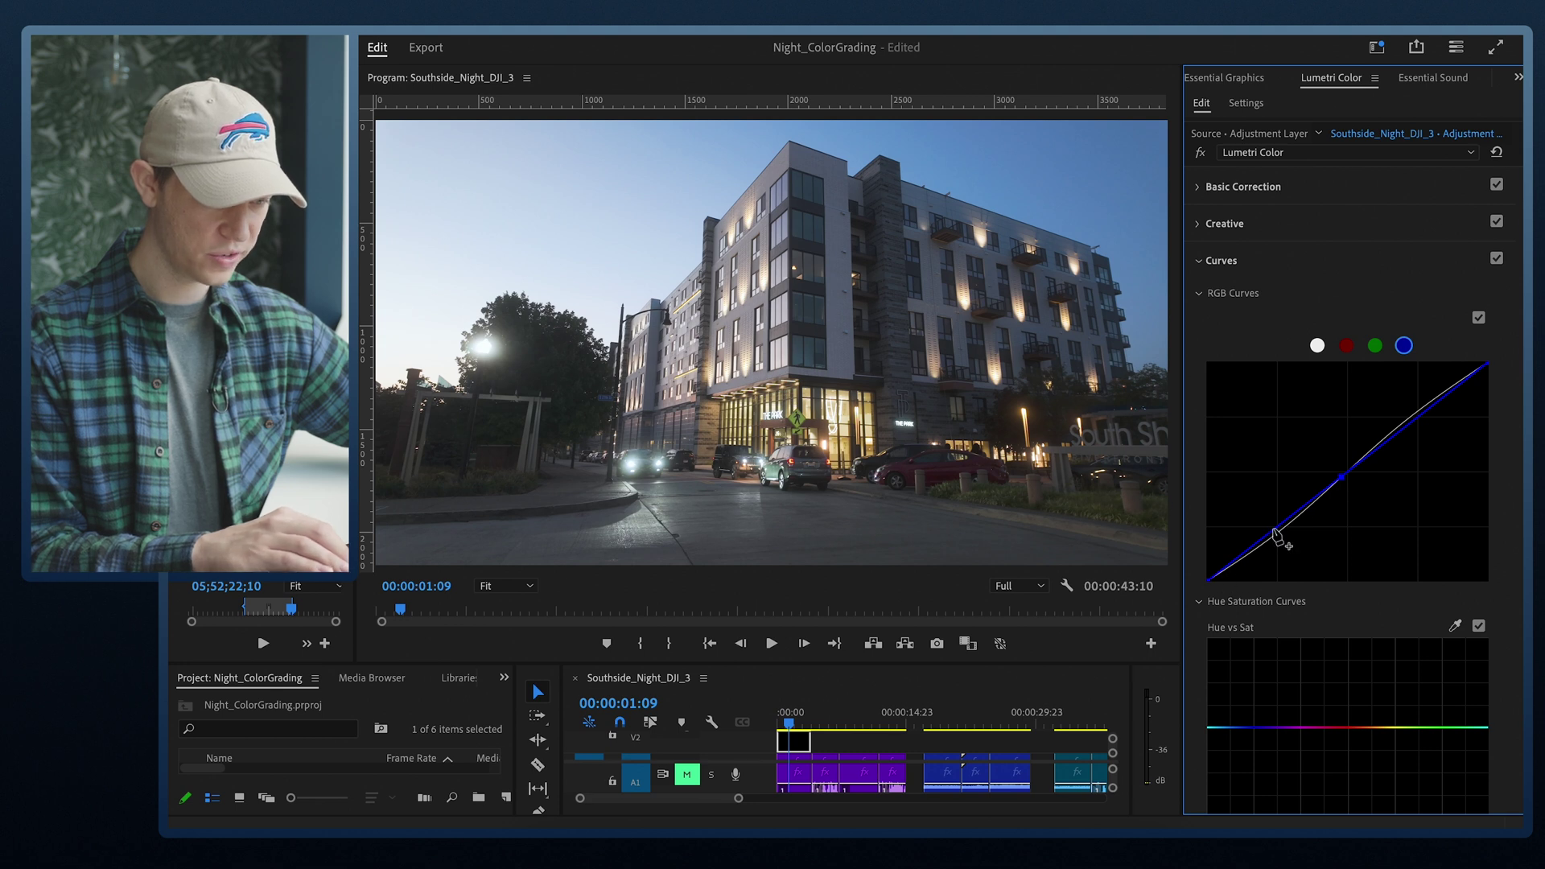
left_click_drag(1271, 531, 1273, 534)
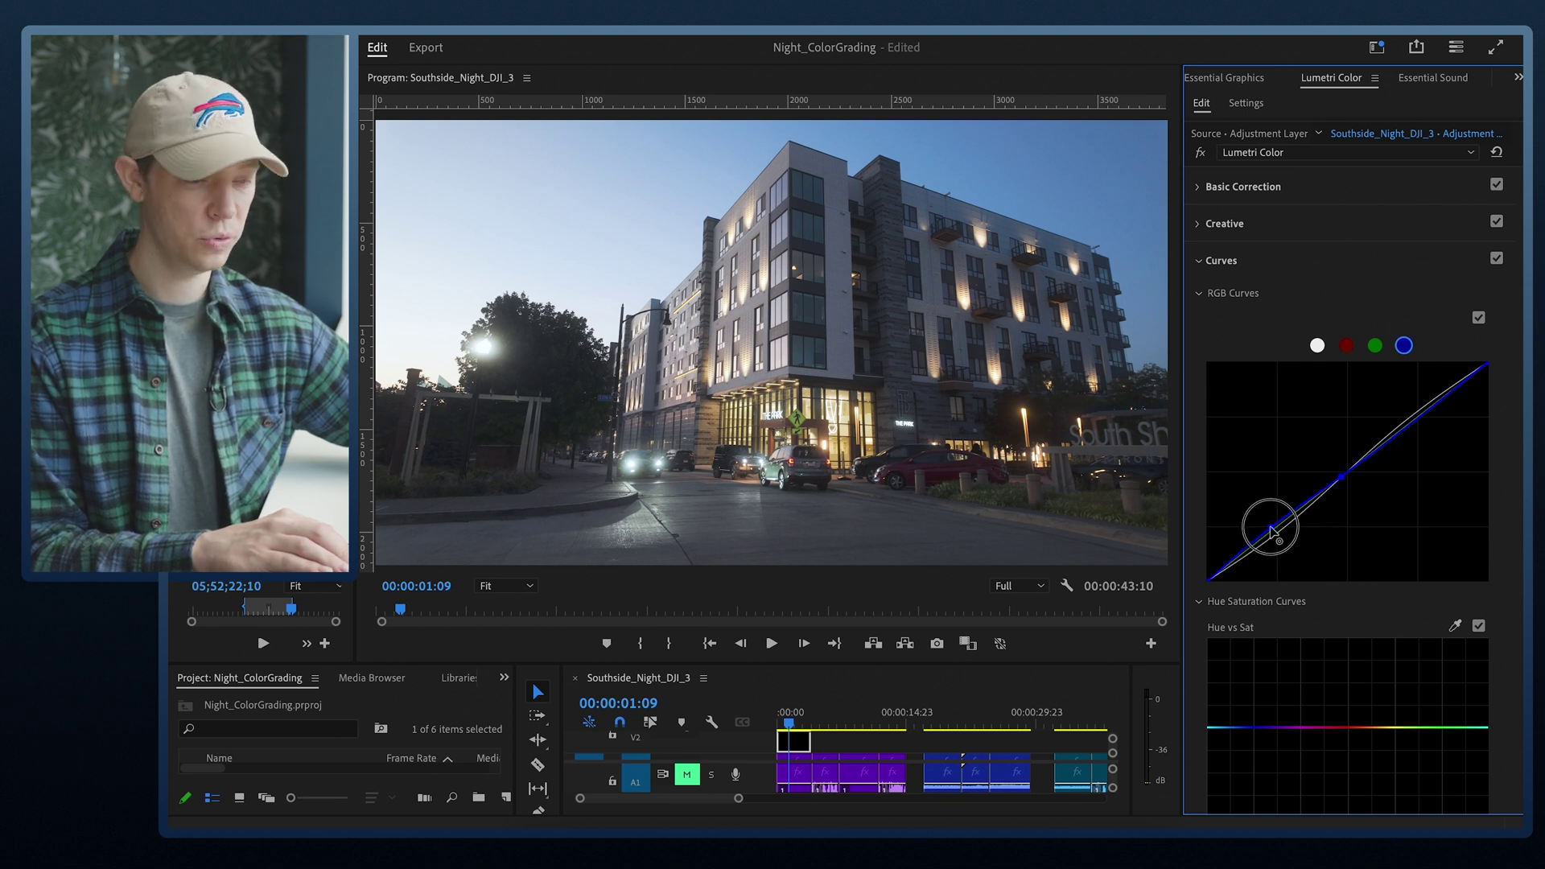
scroll(1259, 379, "down", 5)
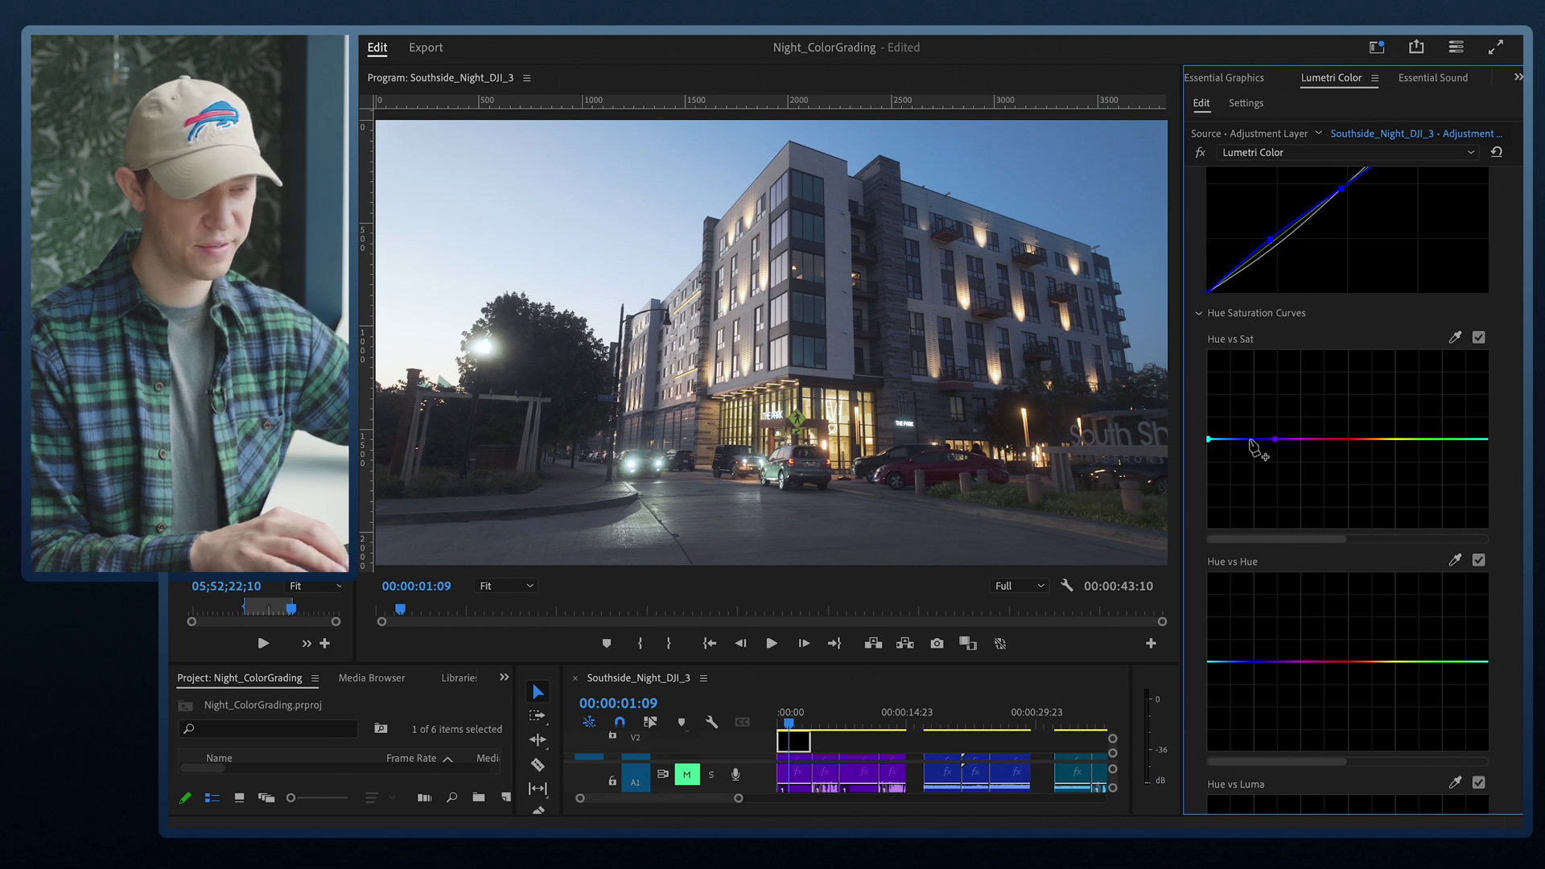
Try raising and lowering one hue range on Hue vs Sat, returning it near neutral.
left_click_drag(1247, 441, 1249, 380)
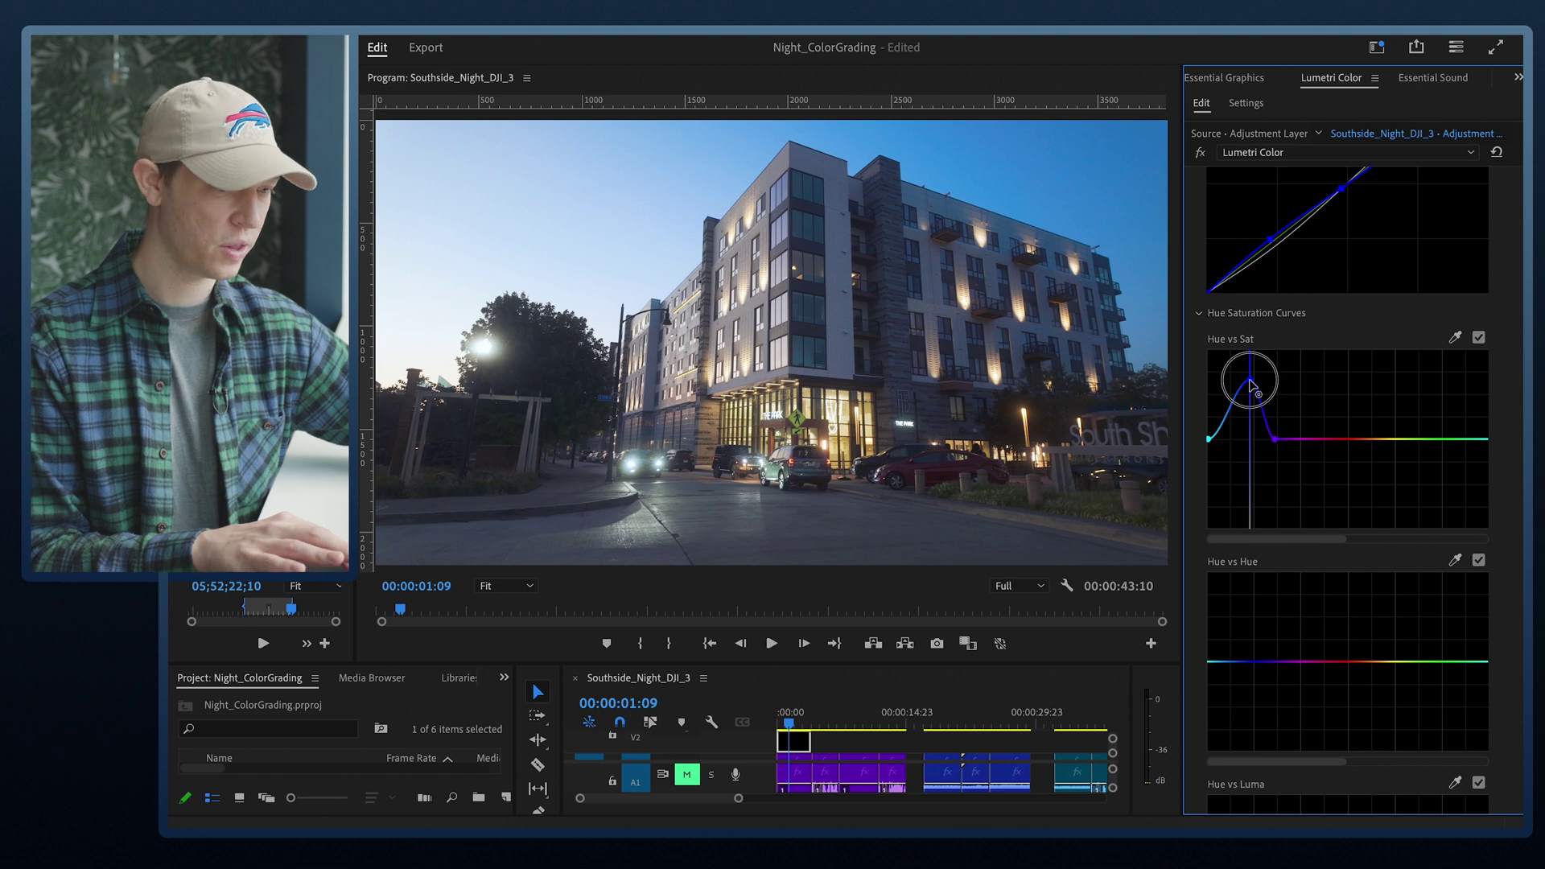
left_click_drag(1248, 383, 1237, 507)
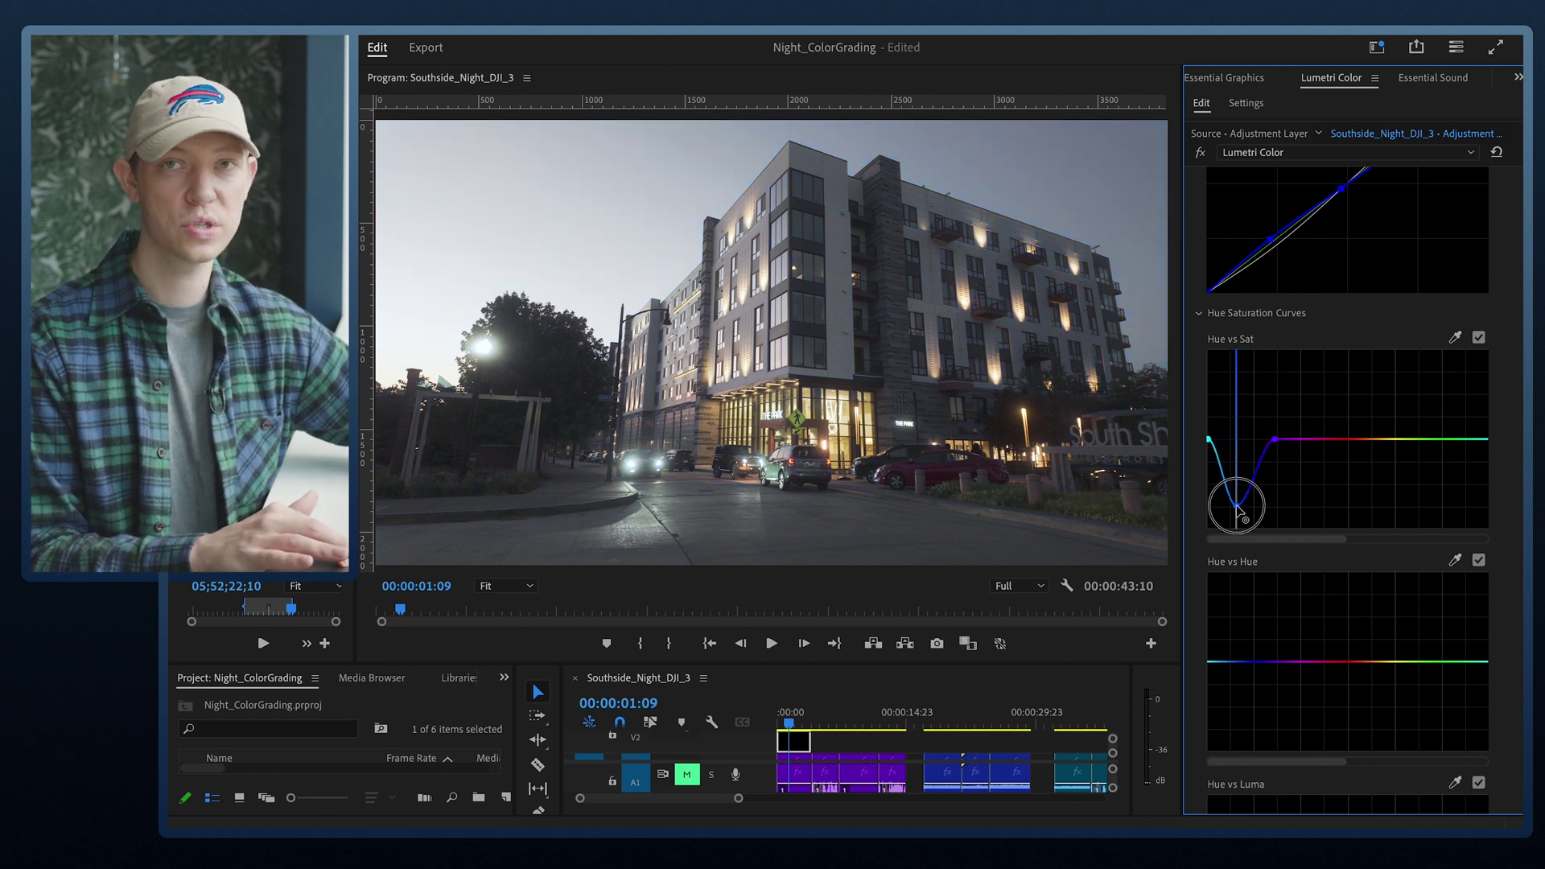
left_click_drag(1239, 509, 1242, 432)
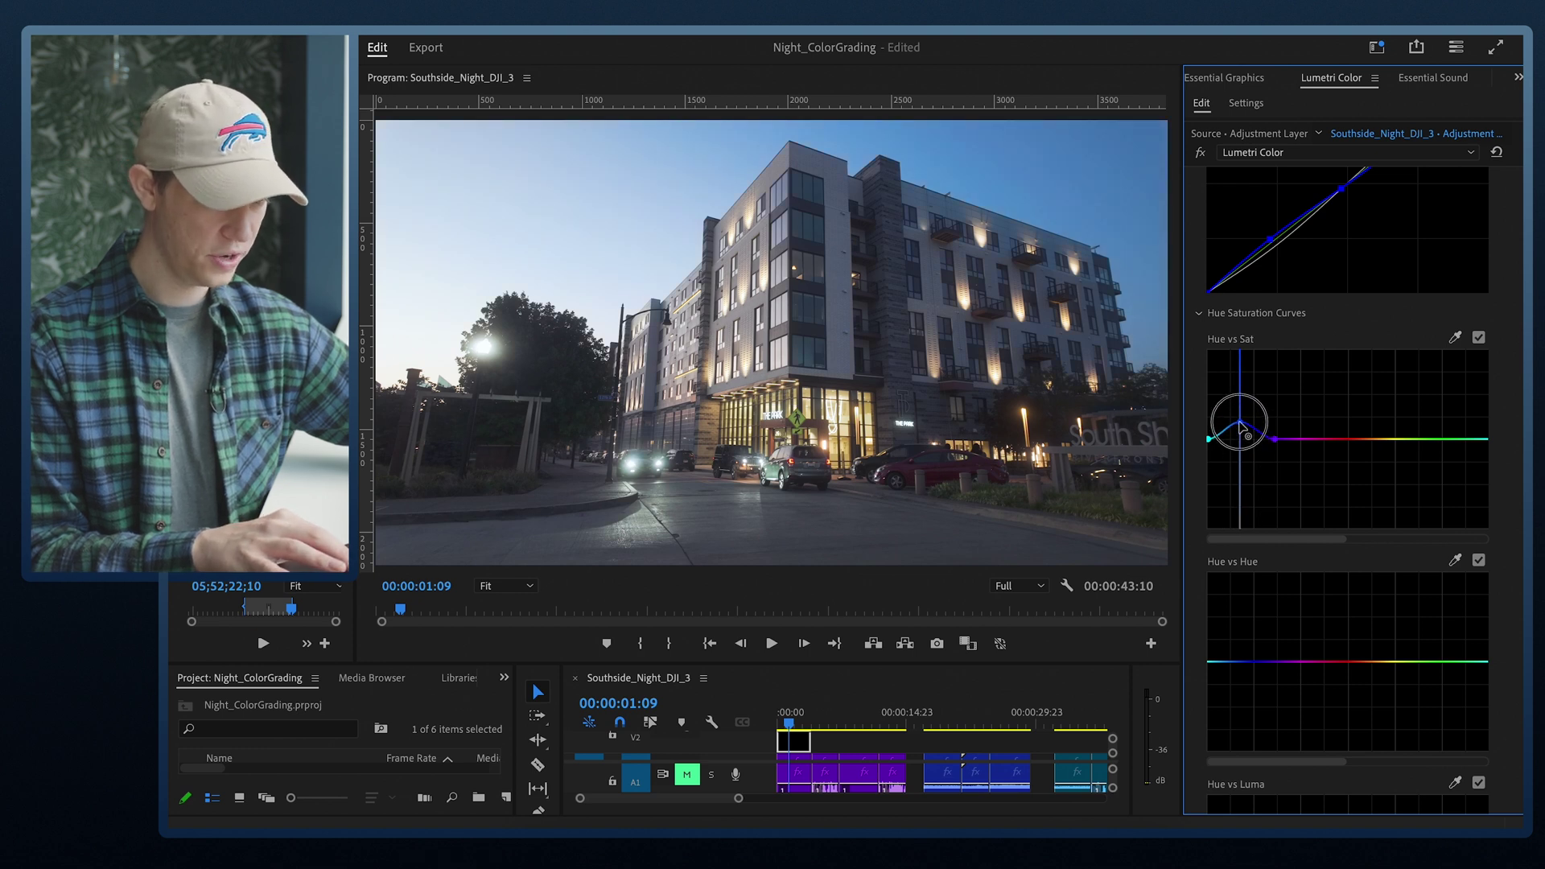
left_click(1479, 338)
left_click(1479, 339)
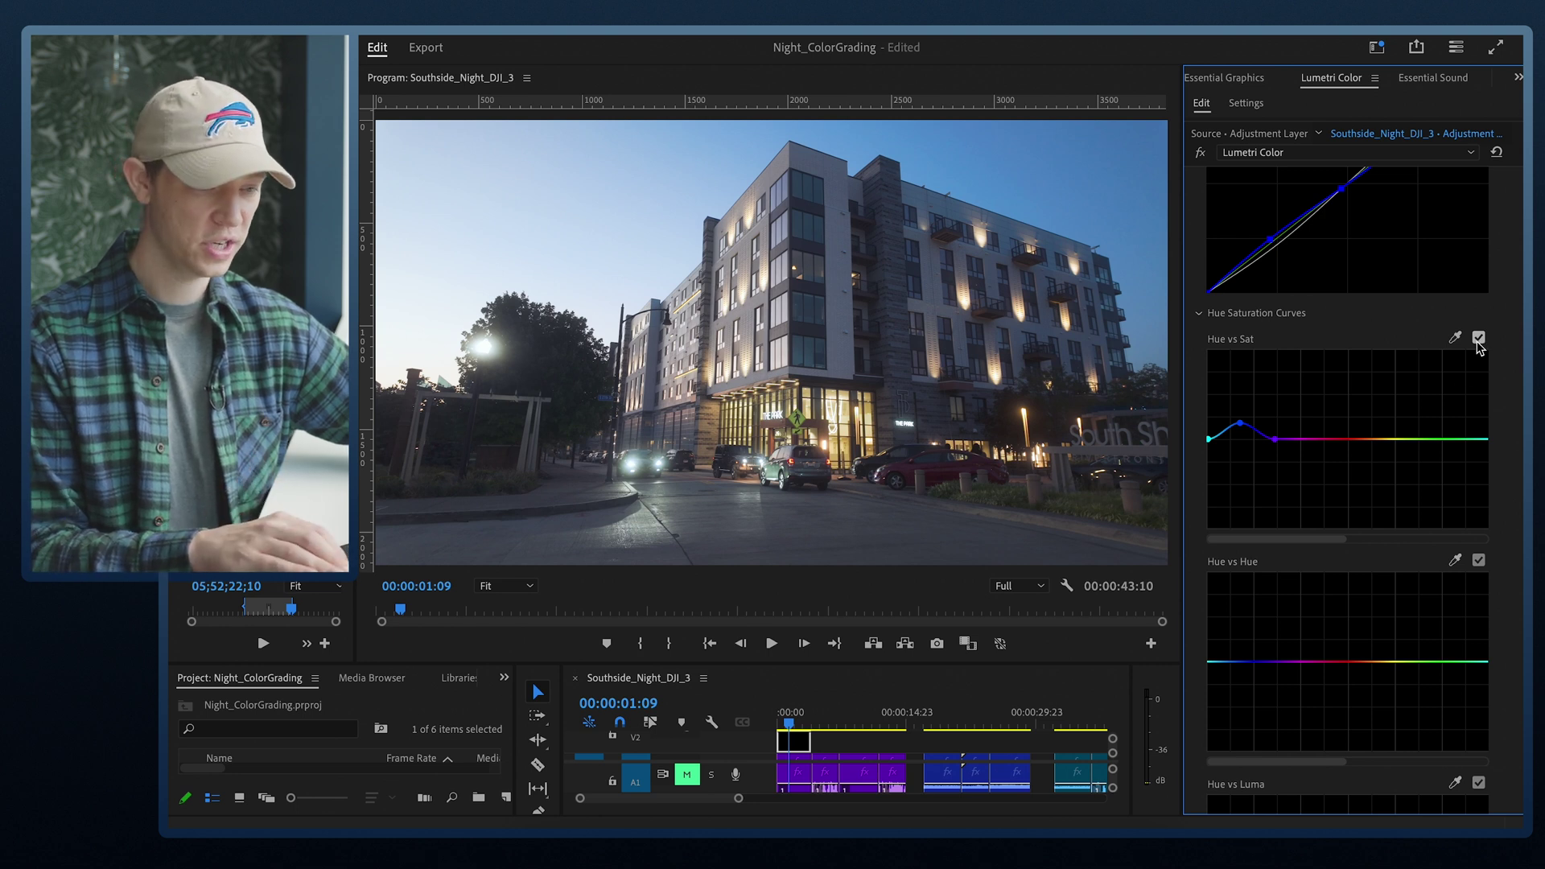
Lift blue saturation and slightly lower yellow on Hue vs Sat, comparing with the curve off.
left_click(1355, 440)
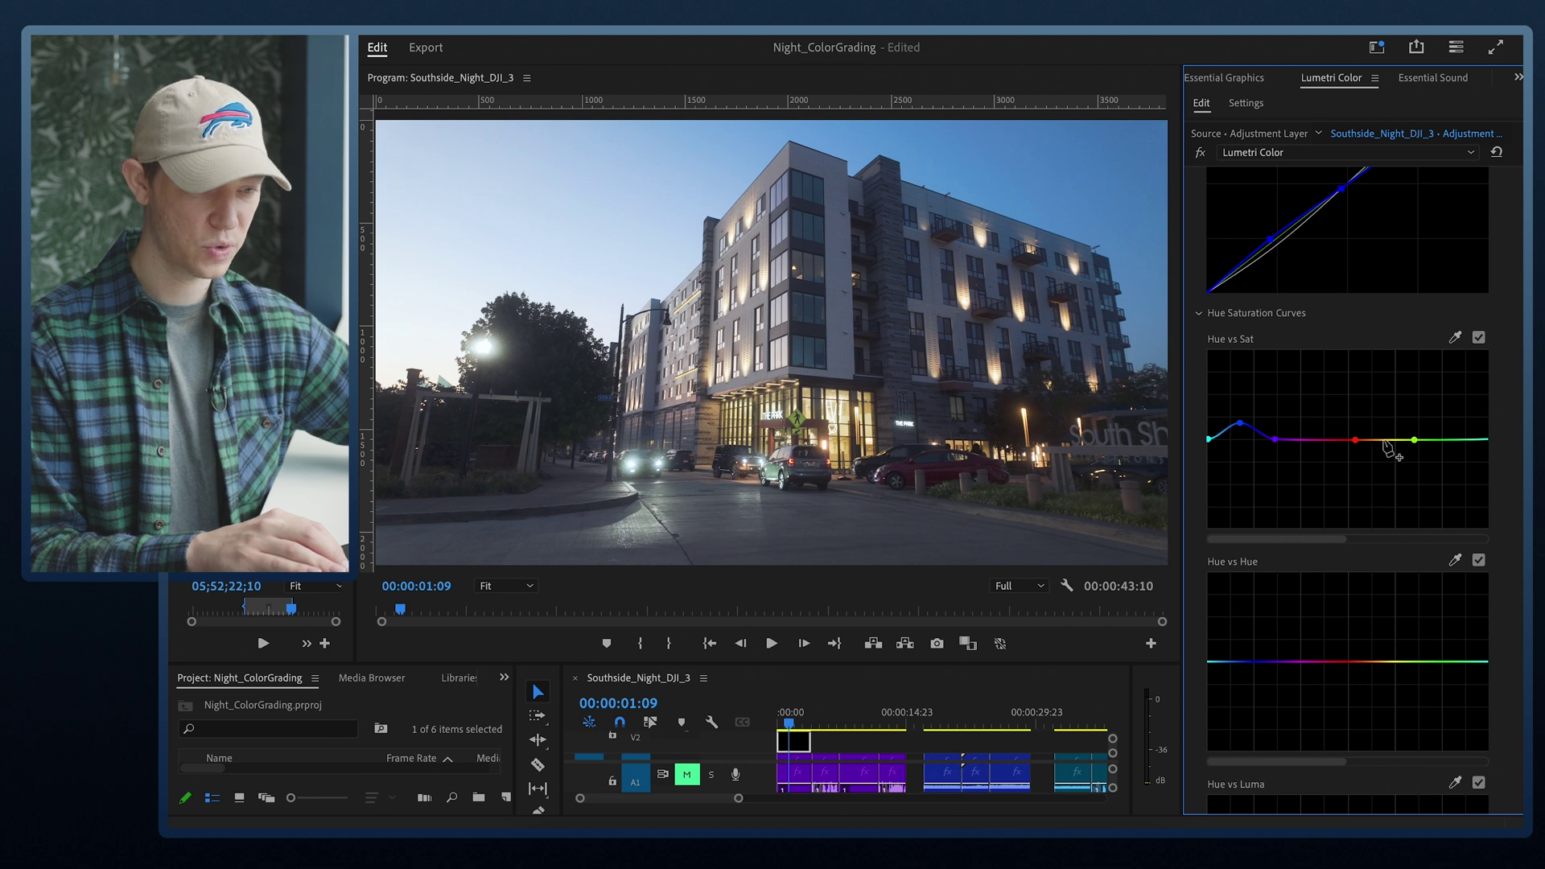
left_click_drag(1385, 443, 1392, 407)
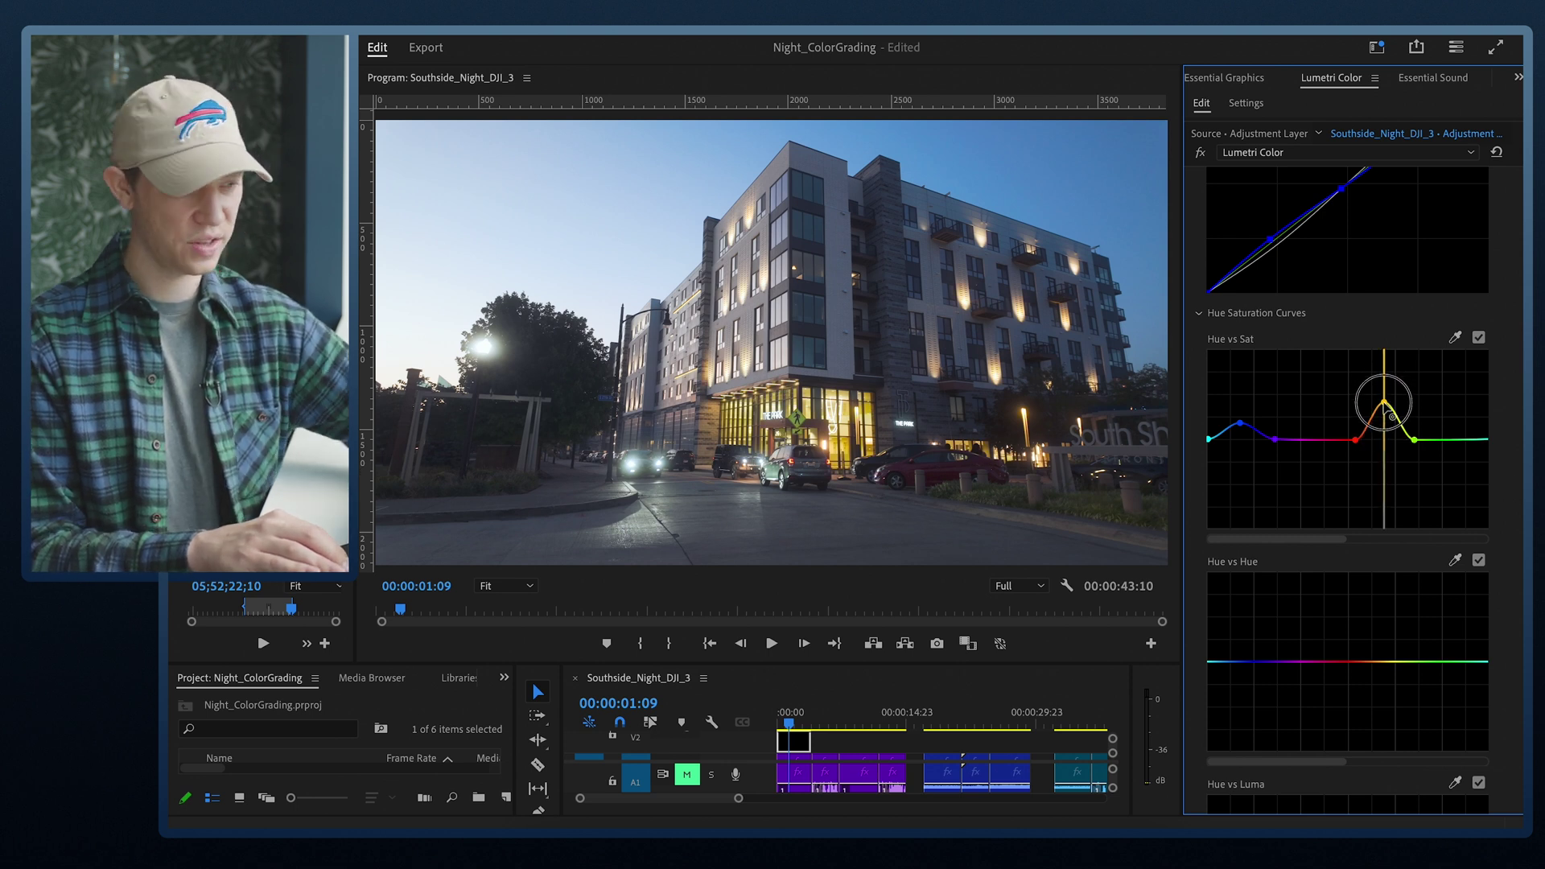
left_click_drag(1389, 413, 1385, 445)
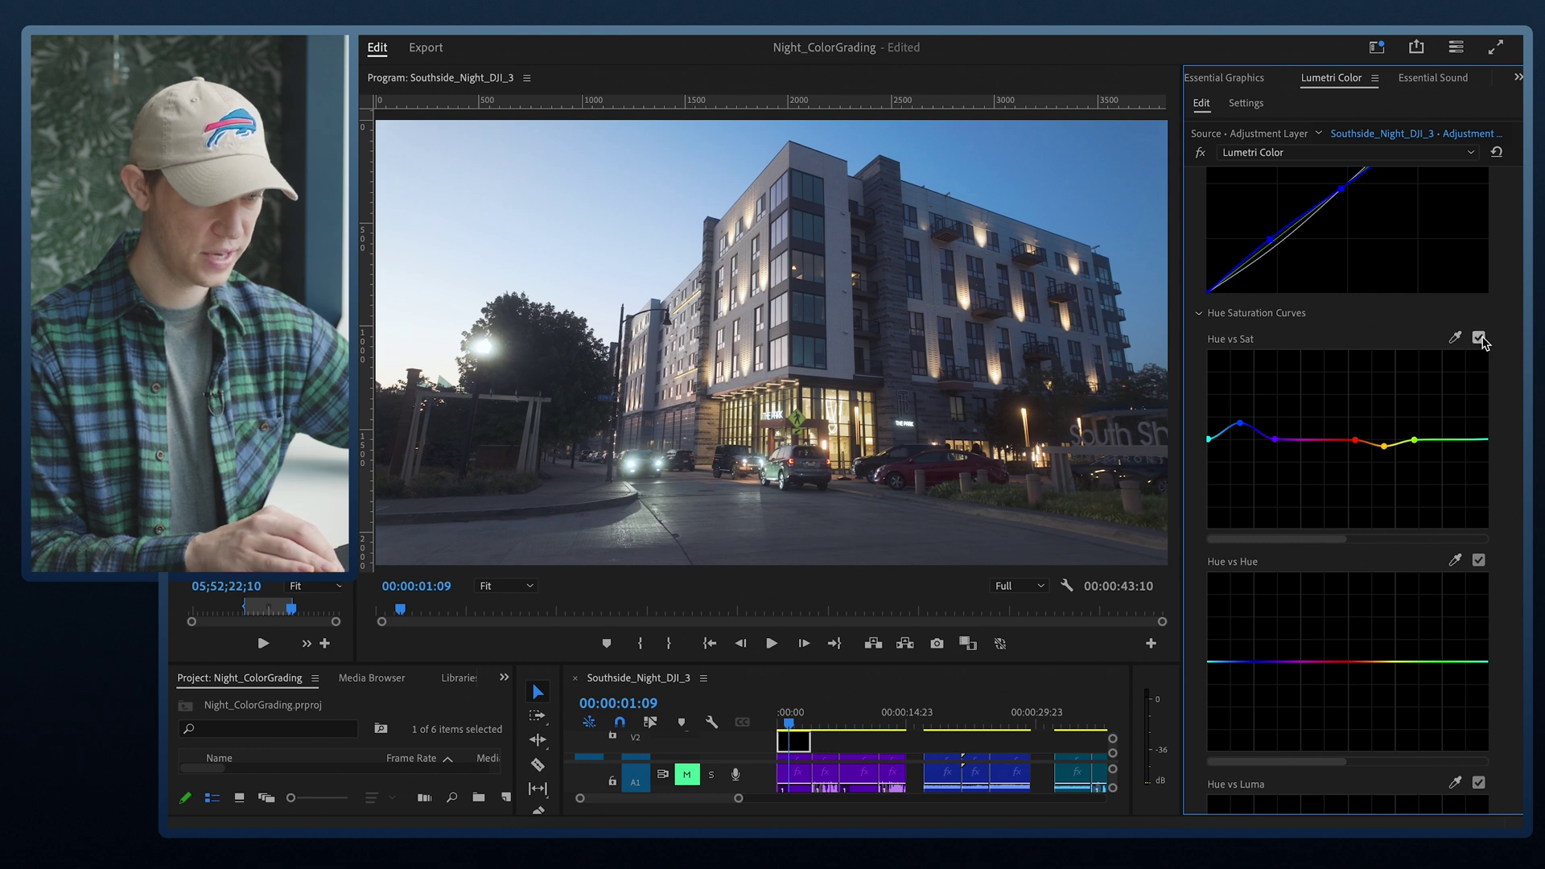
left_click(1479, 338)
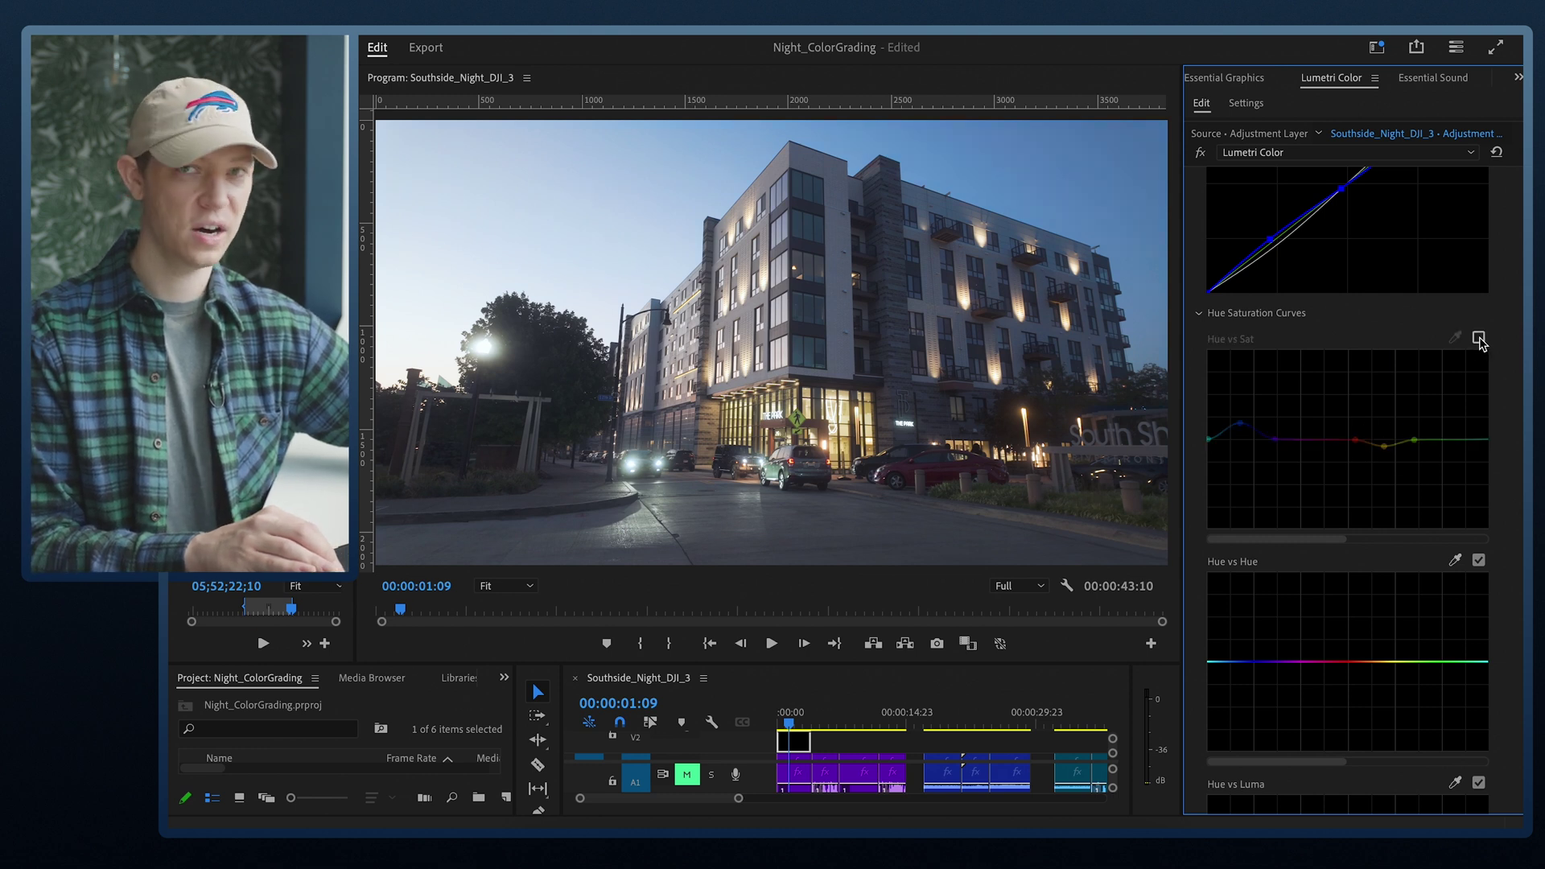
left_click(1479, 338)
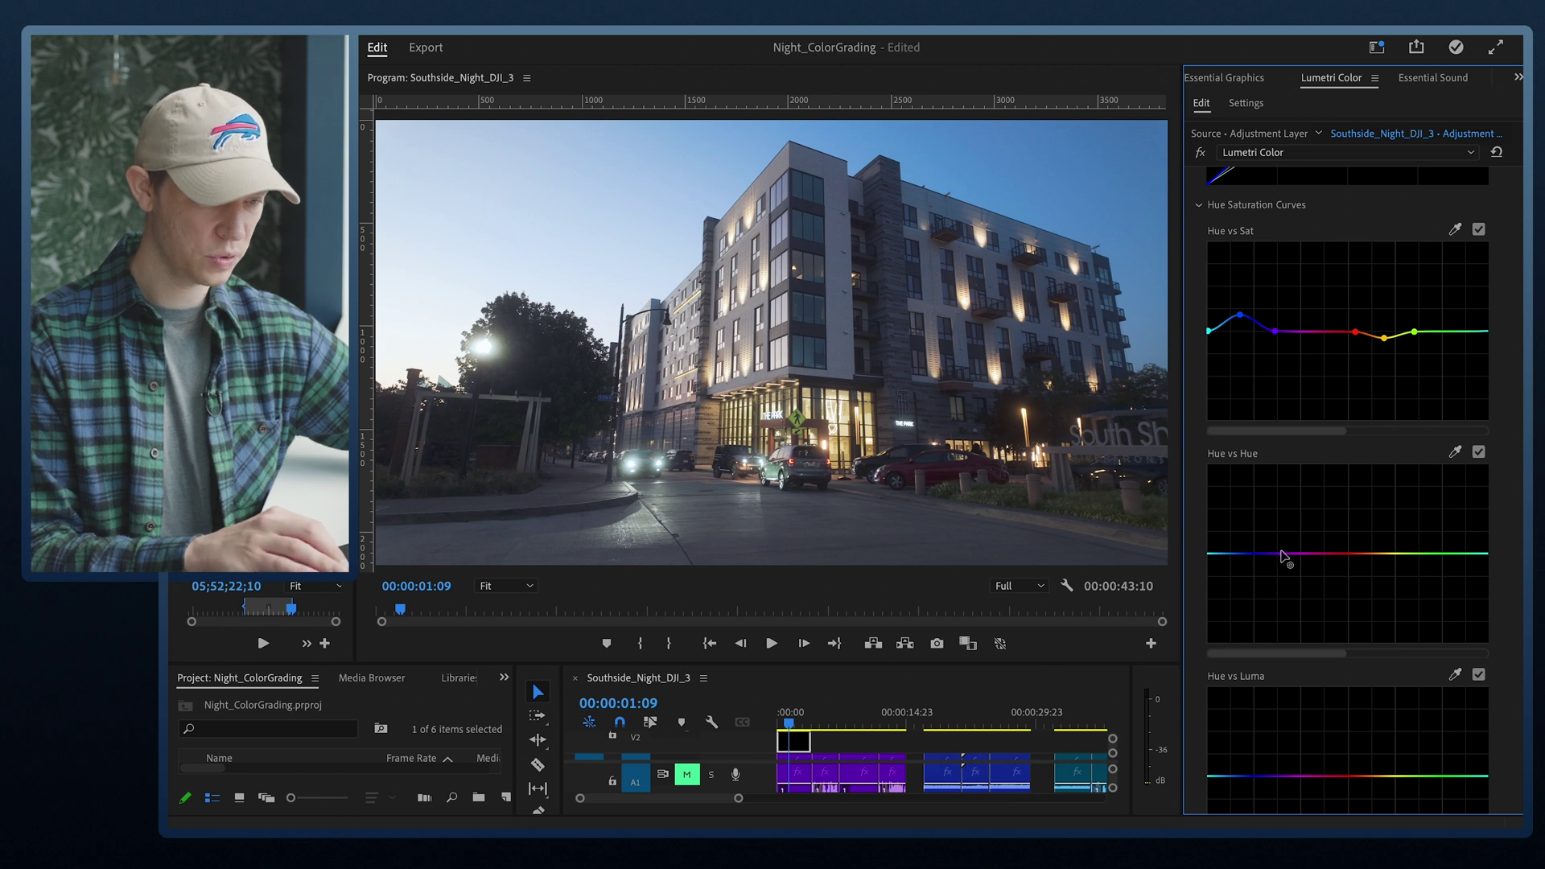
Set a blue-range point just below neutral on Hue vs Hue, nudging the sky toward purple.
mouse_move(1250, 554)
left_mouse_down()
mouse_move(1254, 502)
mouse_move(1244, 621)
mouse_move(1244, 531)
mouse_move(1245, 563)
left_mouse_up()
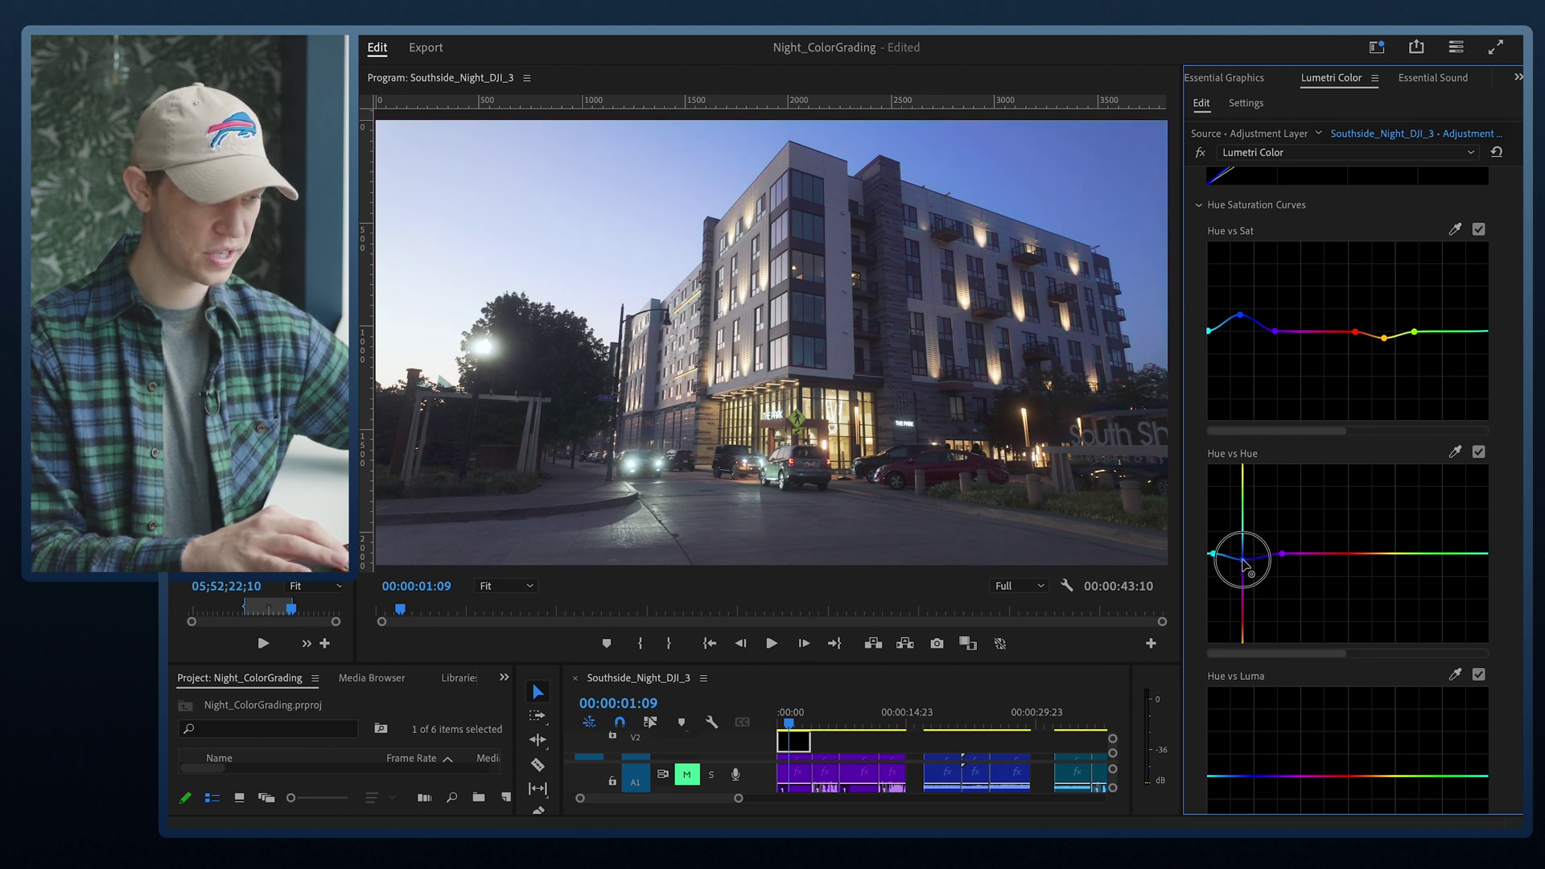
left_click_drag(1244, 566, 1244, 563)
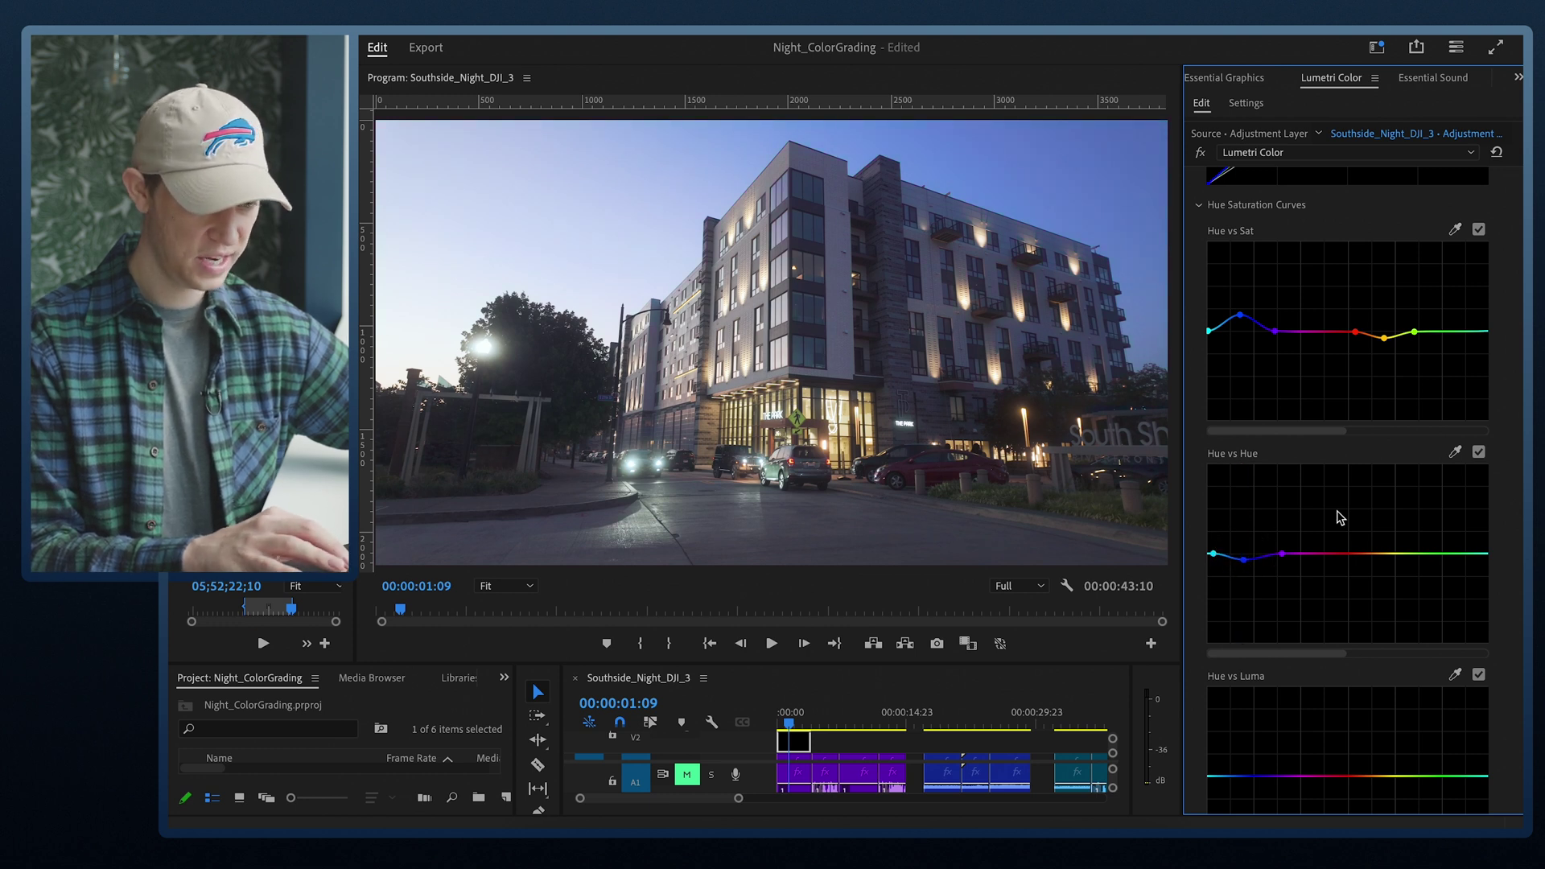
left_click(1478, 452)
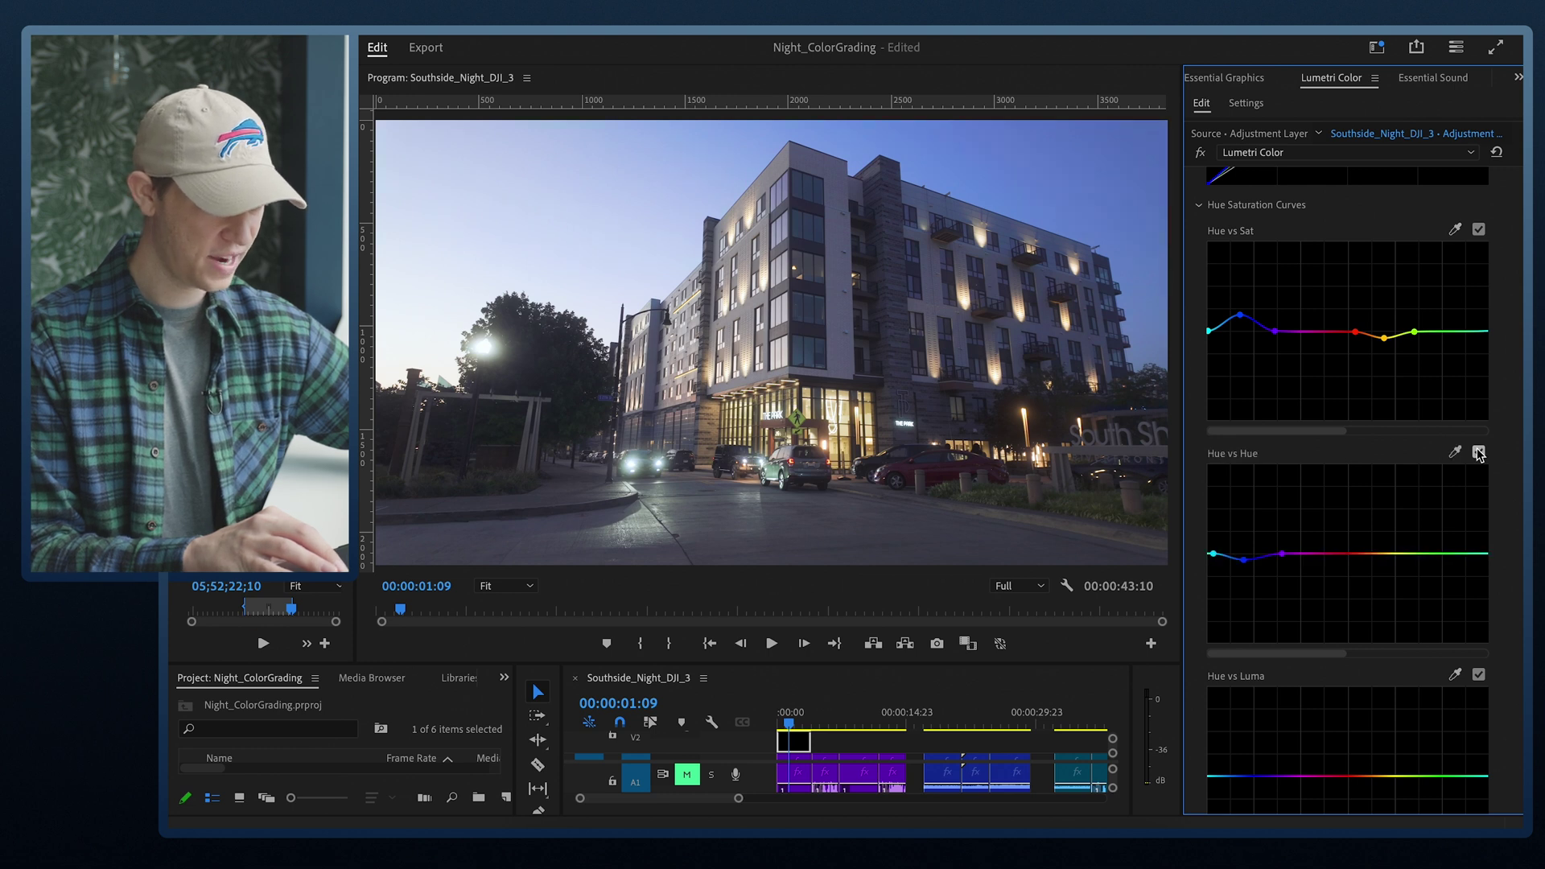
Raise the orange range on Hue vs Luma between two anchor points, then play the shot from its start.
scroll(1316, 596, "down", 3)
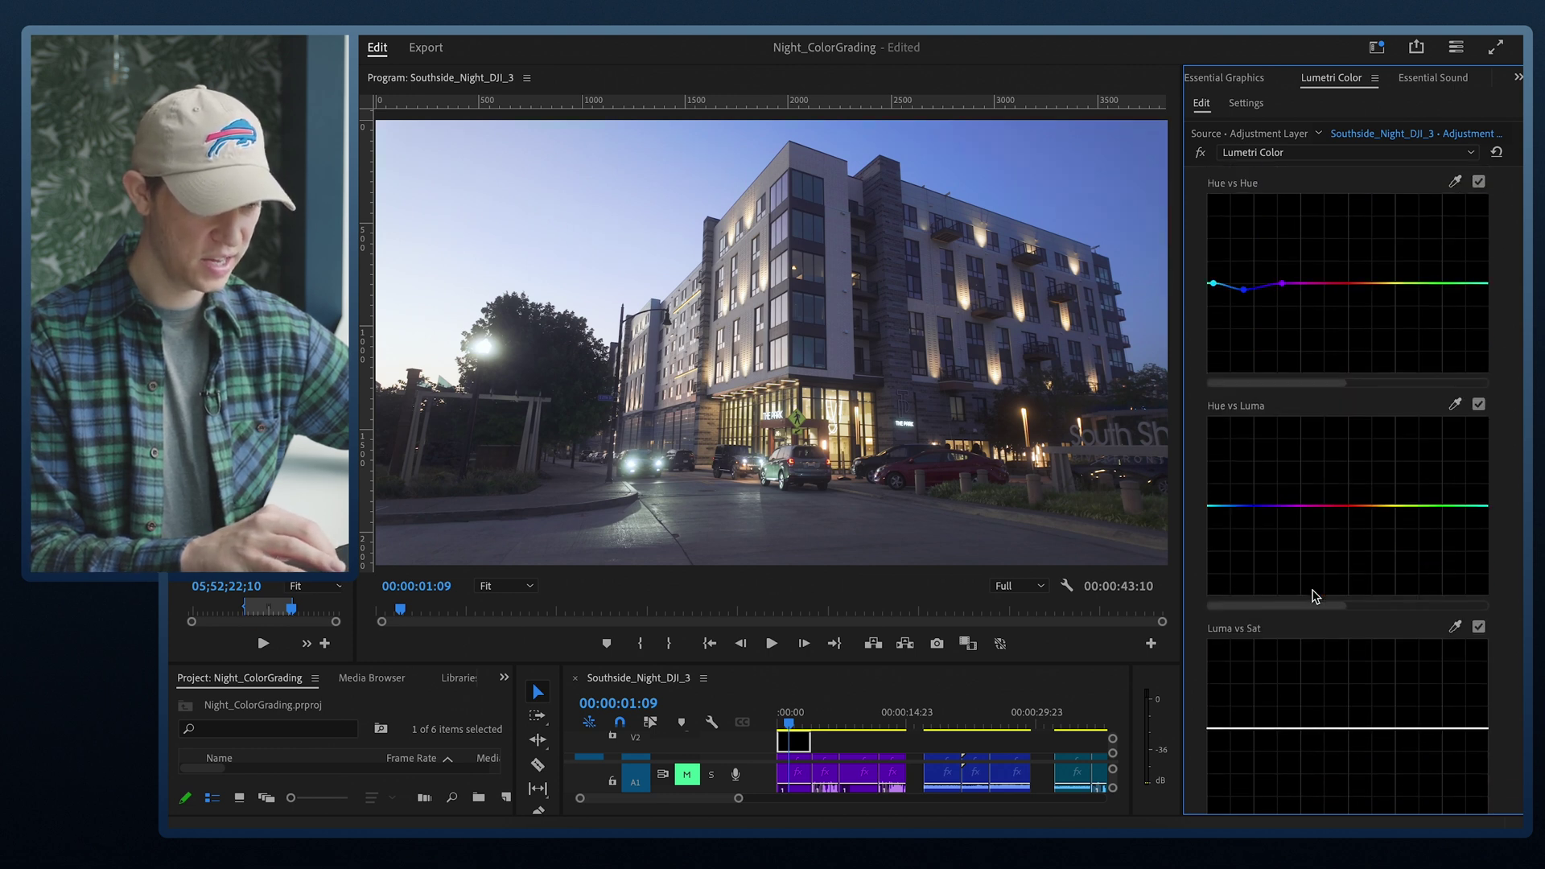
left_click(1409, 505)
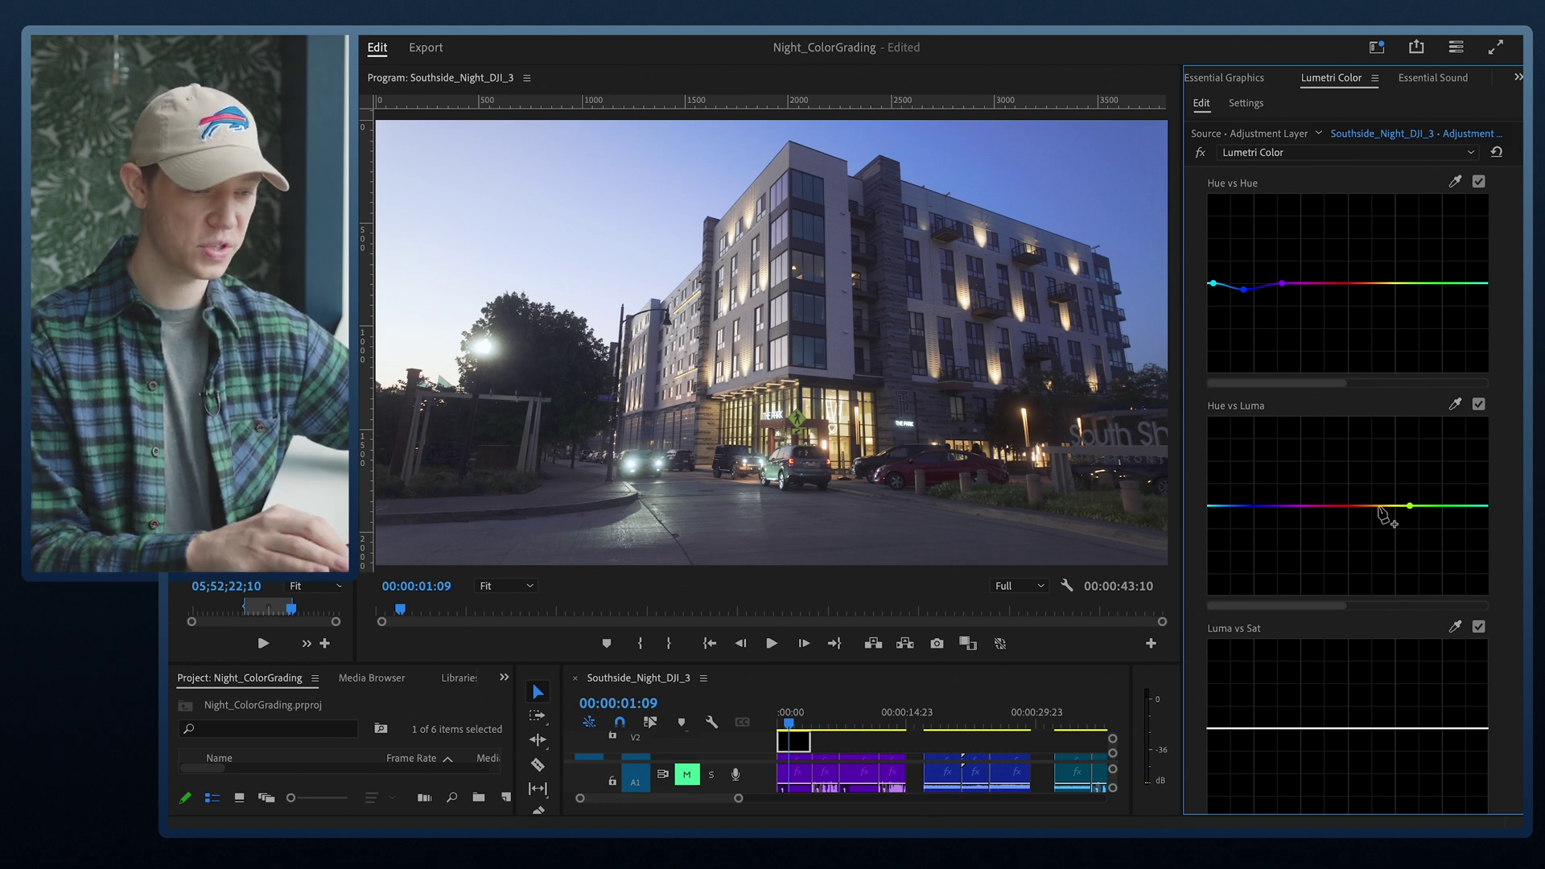
left_click(1356, 505)
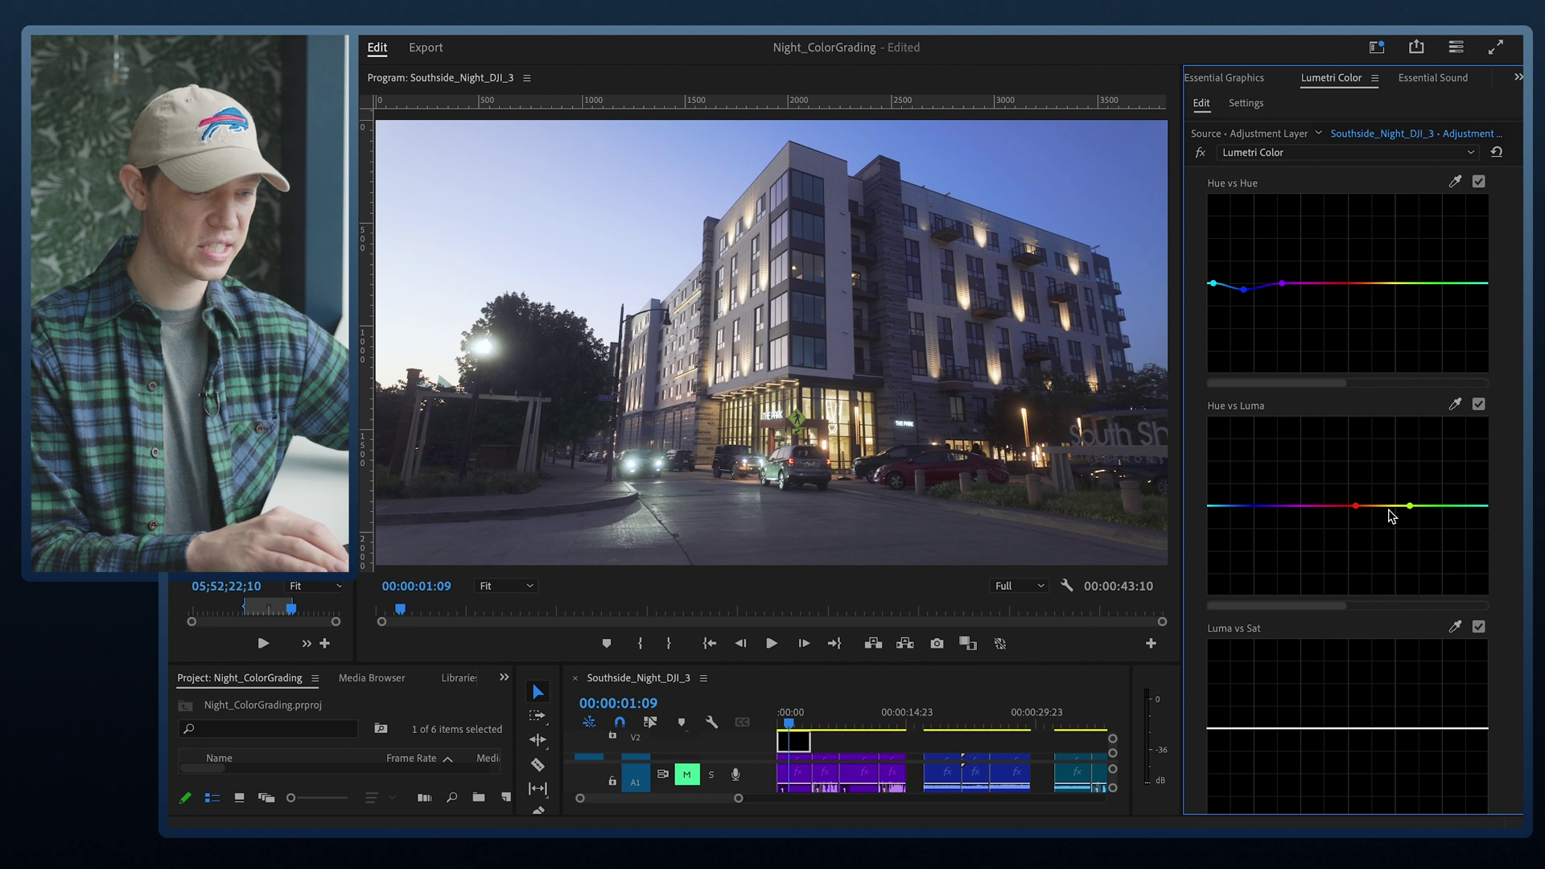
mouse_move(1382, 507)
left_mouse_down()
mouse_move(1382, 481)
mouse_move(1382, 496)
left_mouse_up()
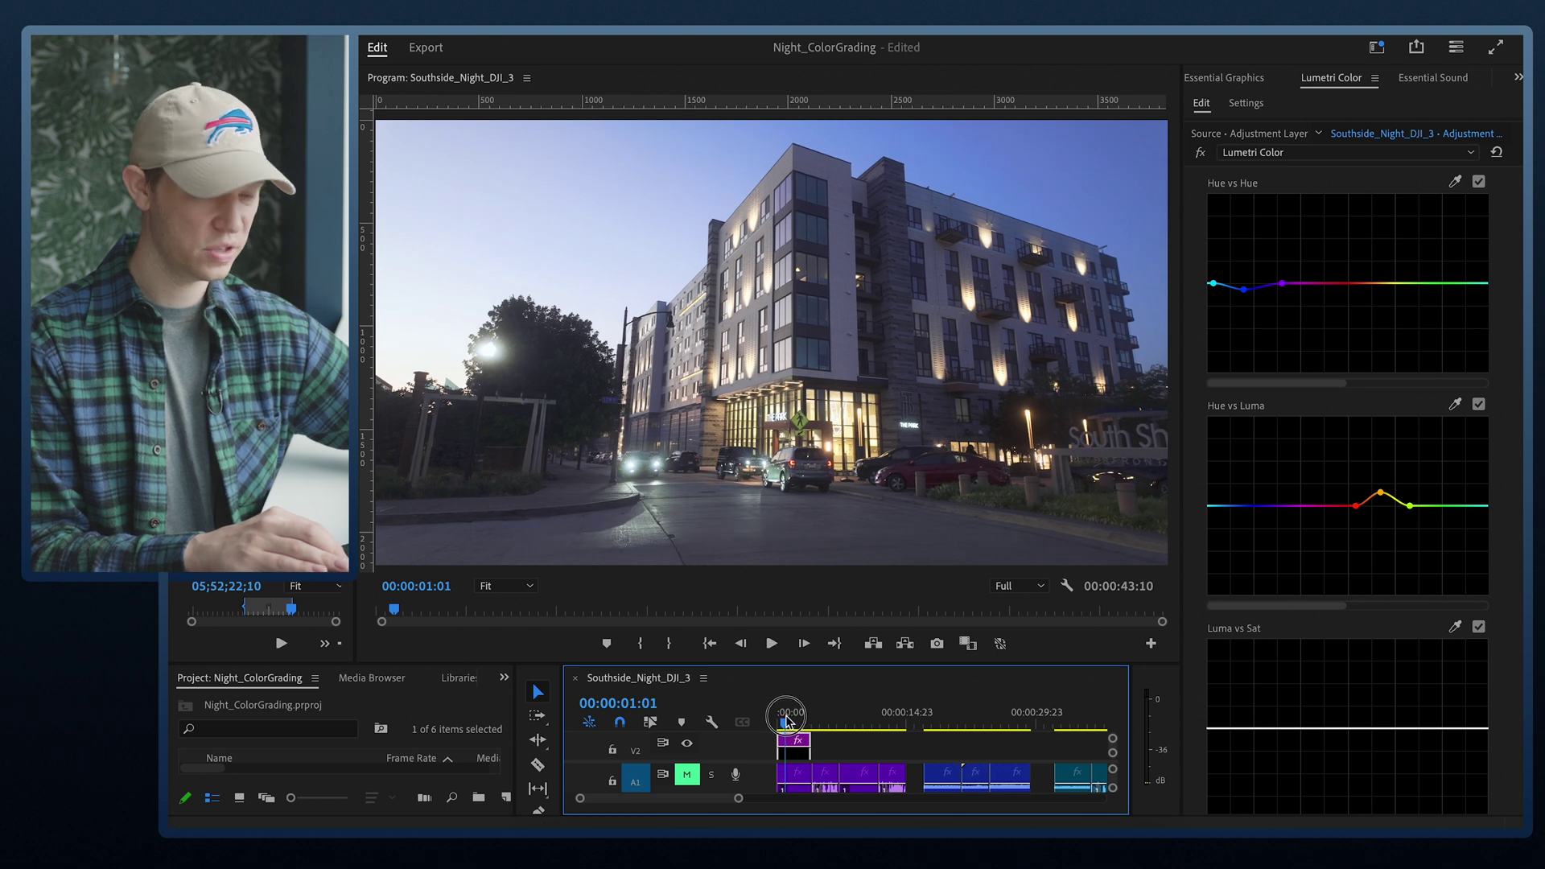
left_click(786, 720)
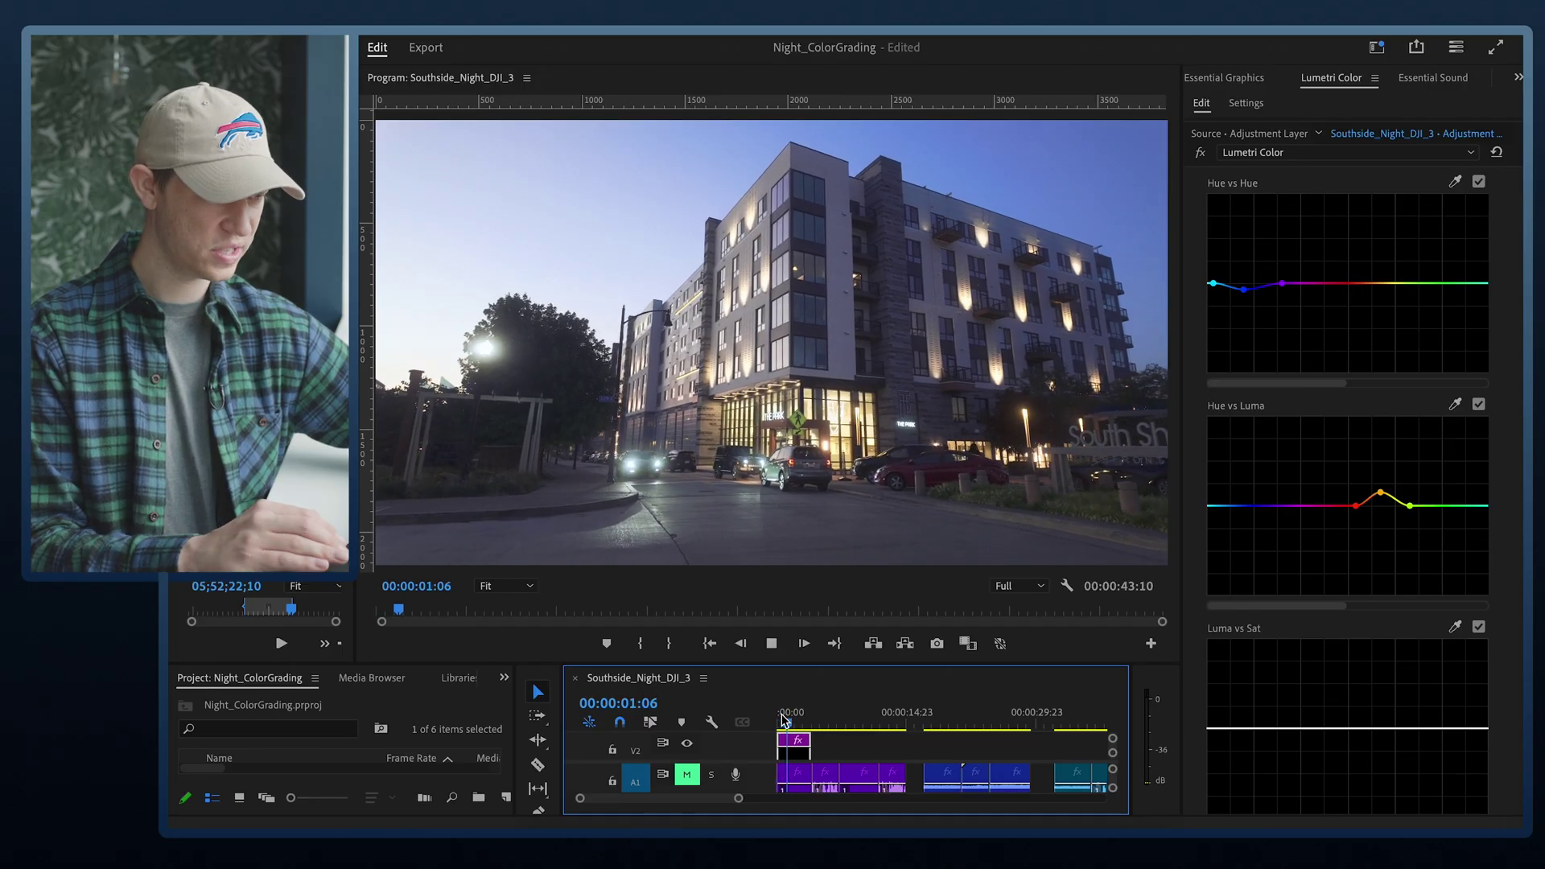
left_click(795, 714)
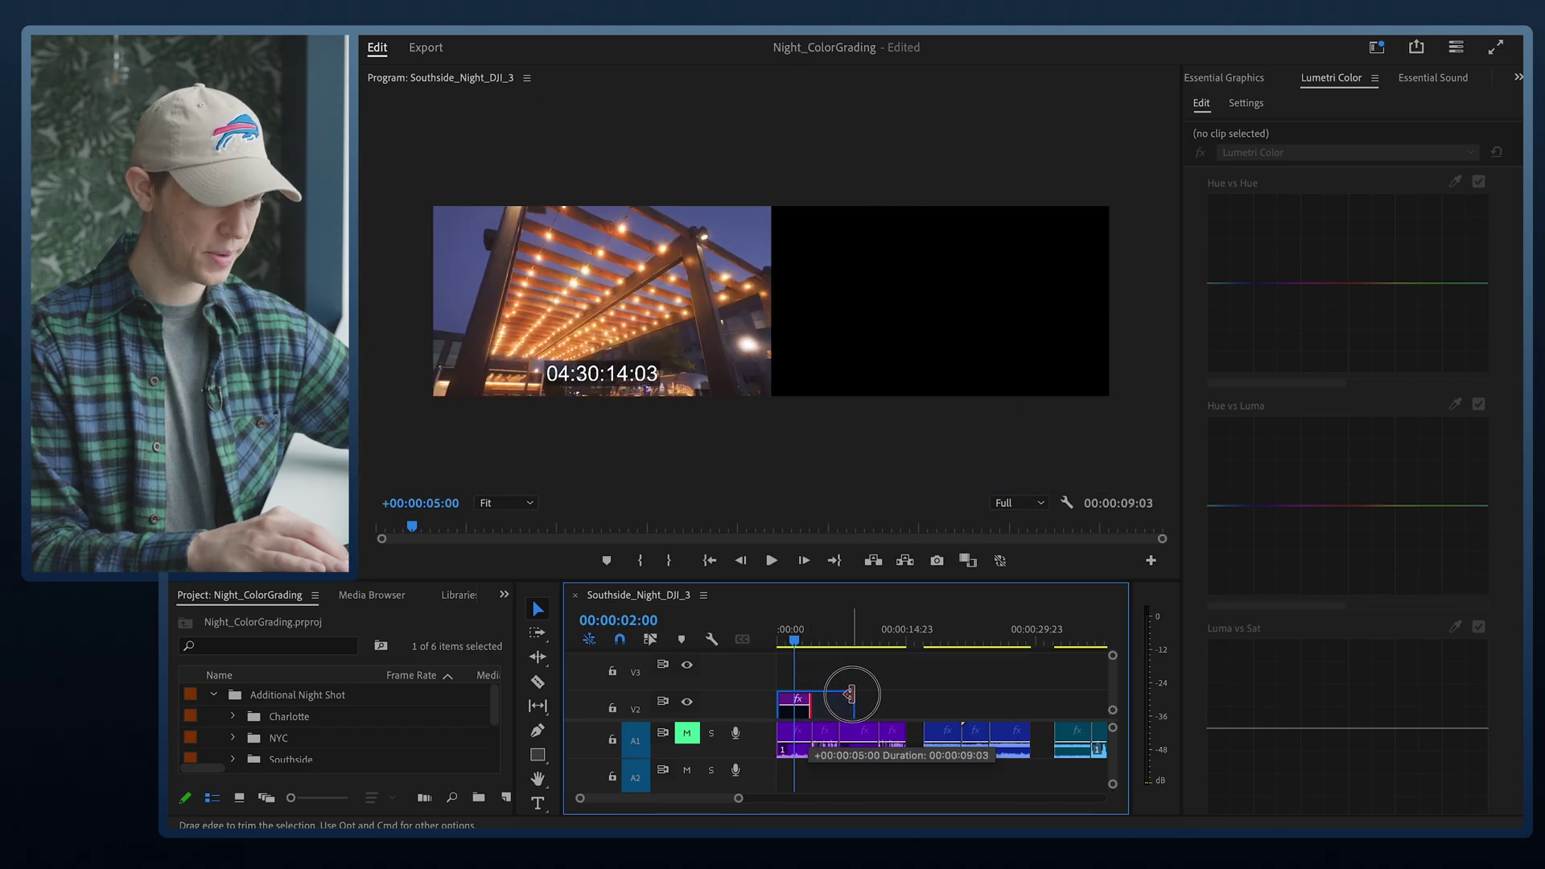
Extend the V2 adjustment layer's right edge over more clips and play back to review the grade.
left_click_drag(850, 694, 901, 697)
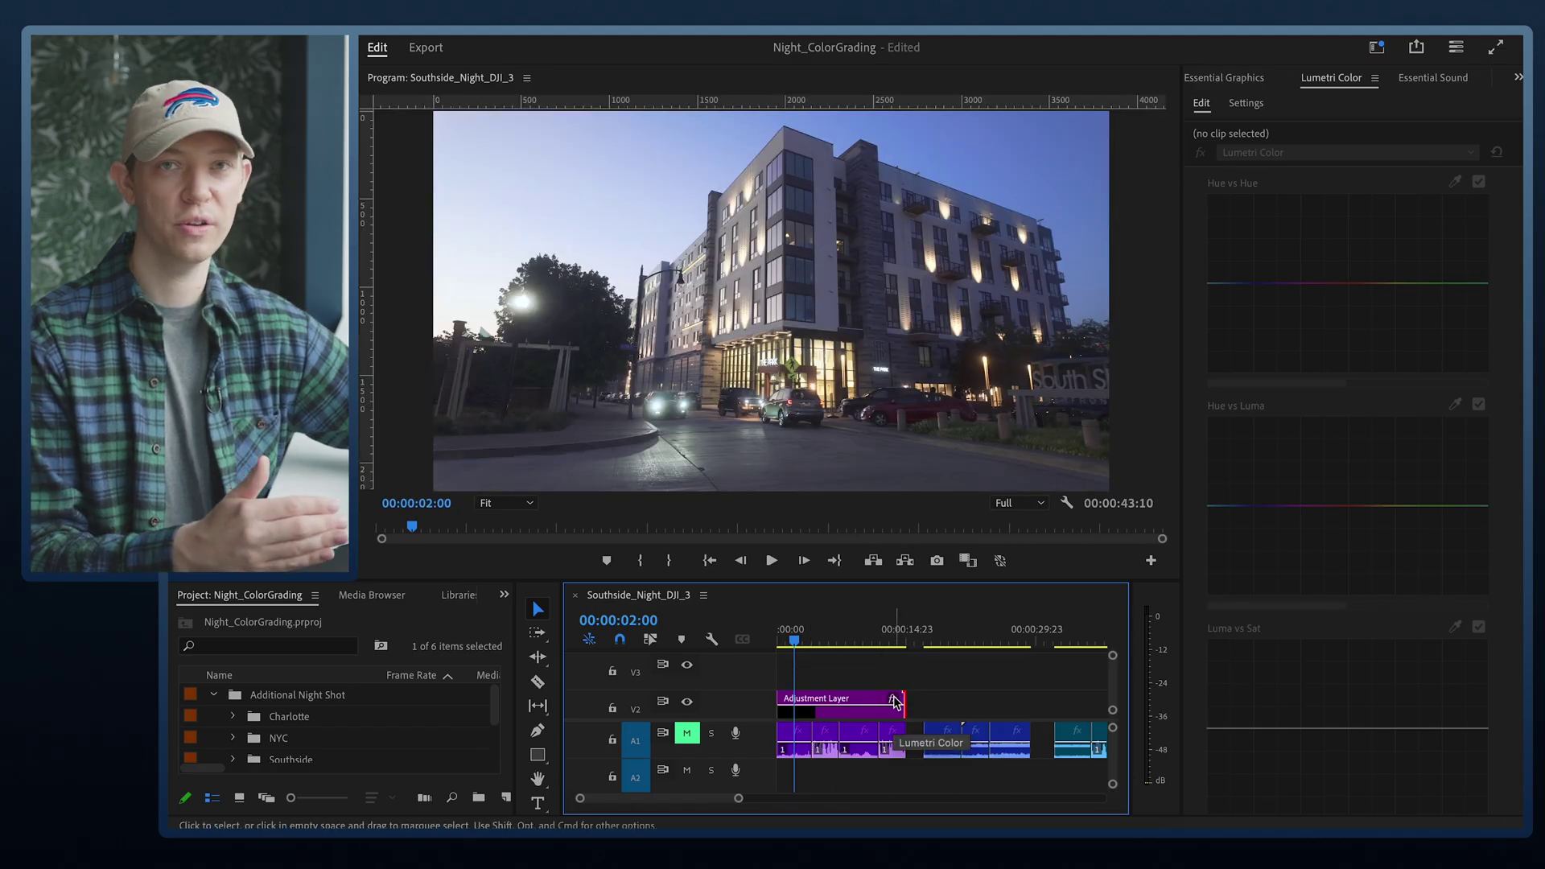
key("space")
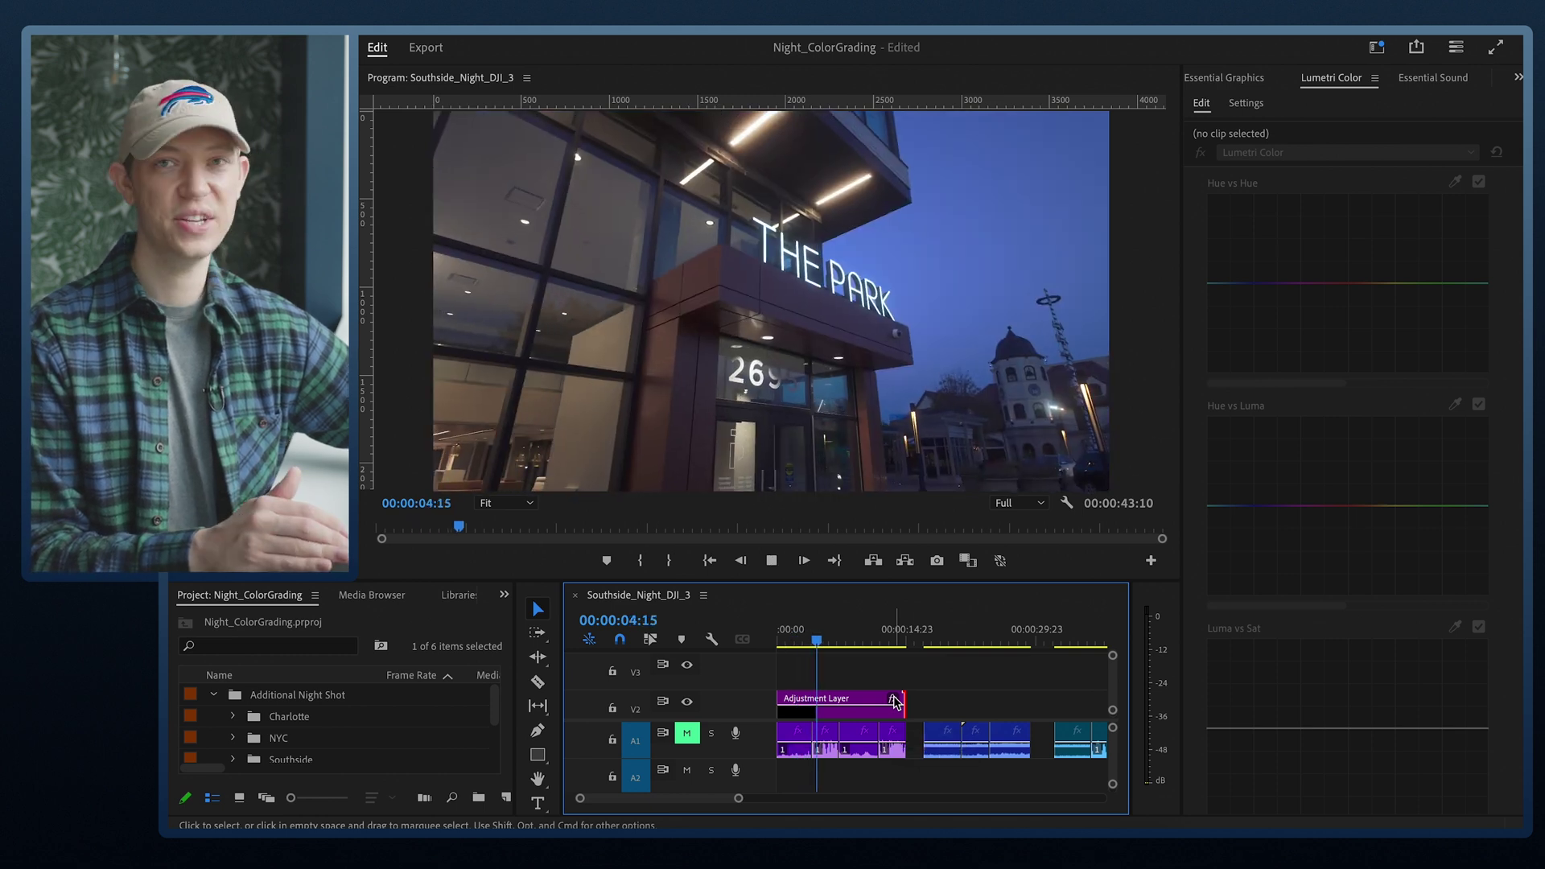
left_click(856, 708)
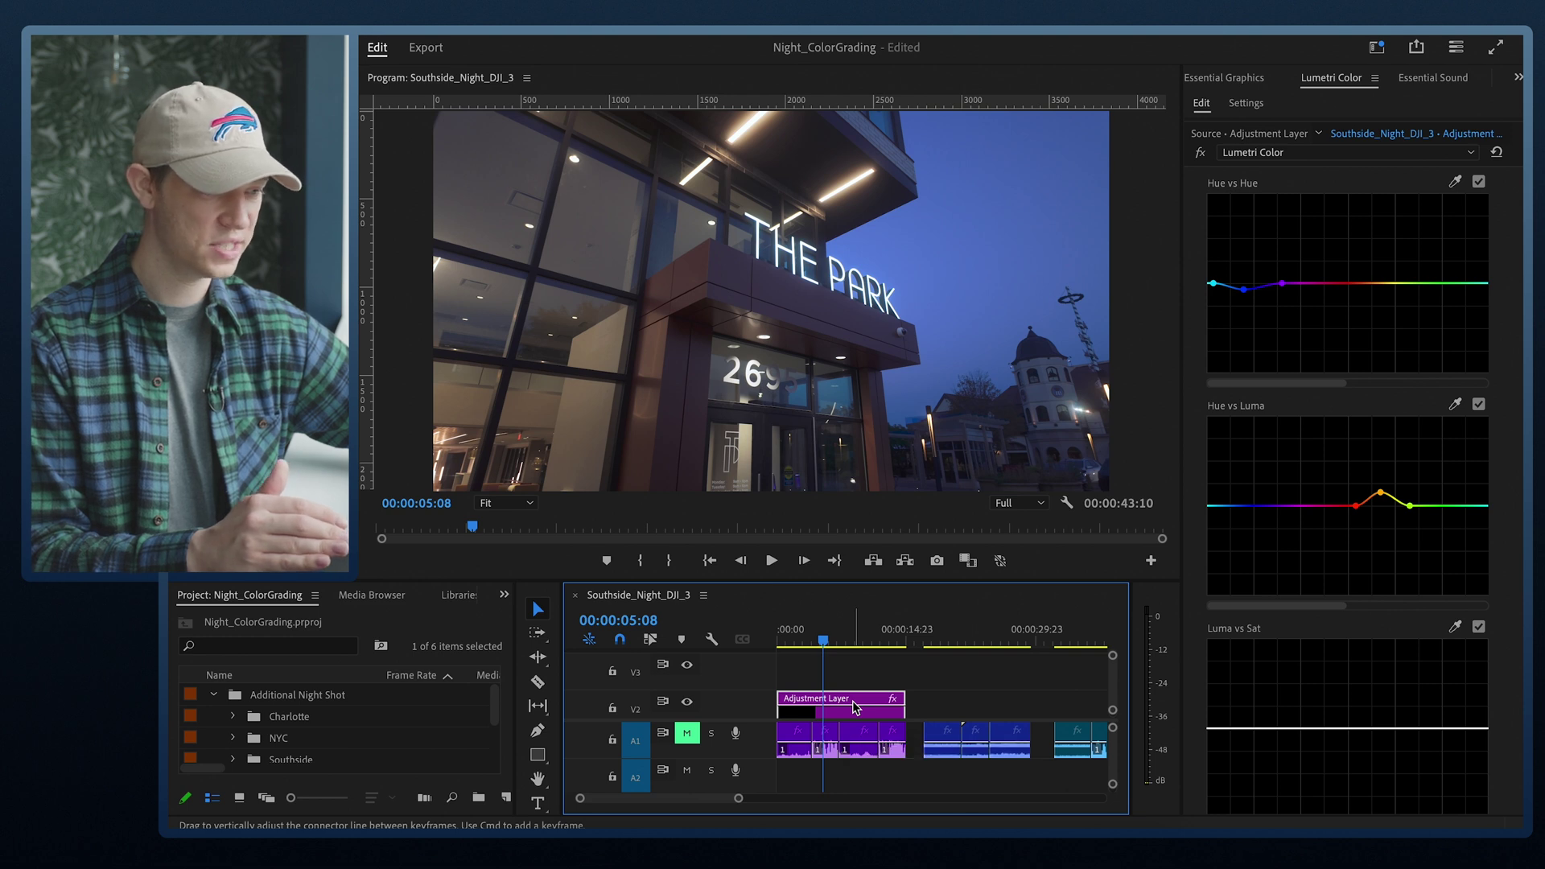
Select the Southside_Night_DJI_2 clip on V1 to bring up its Lumetri Basic Correction.
left_click_drag(855, 706, 855, 710)
scroll(826, 720, "down", 1)
left_click(829, 714)
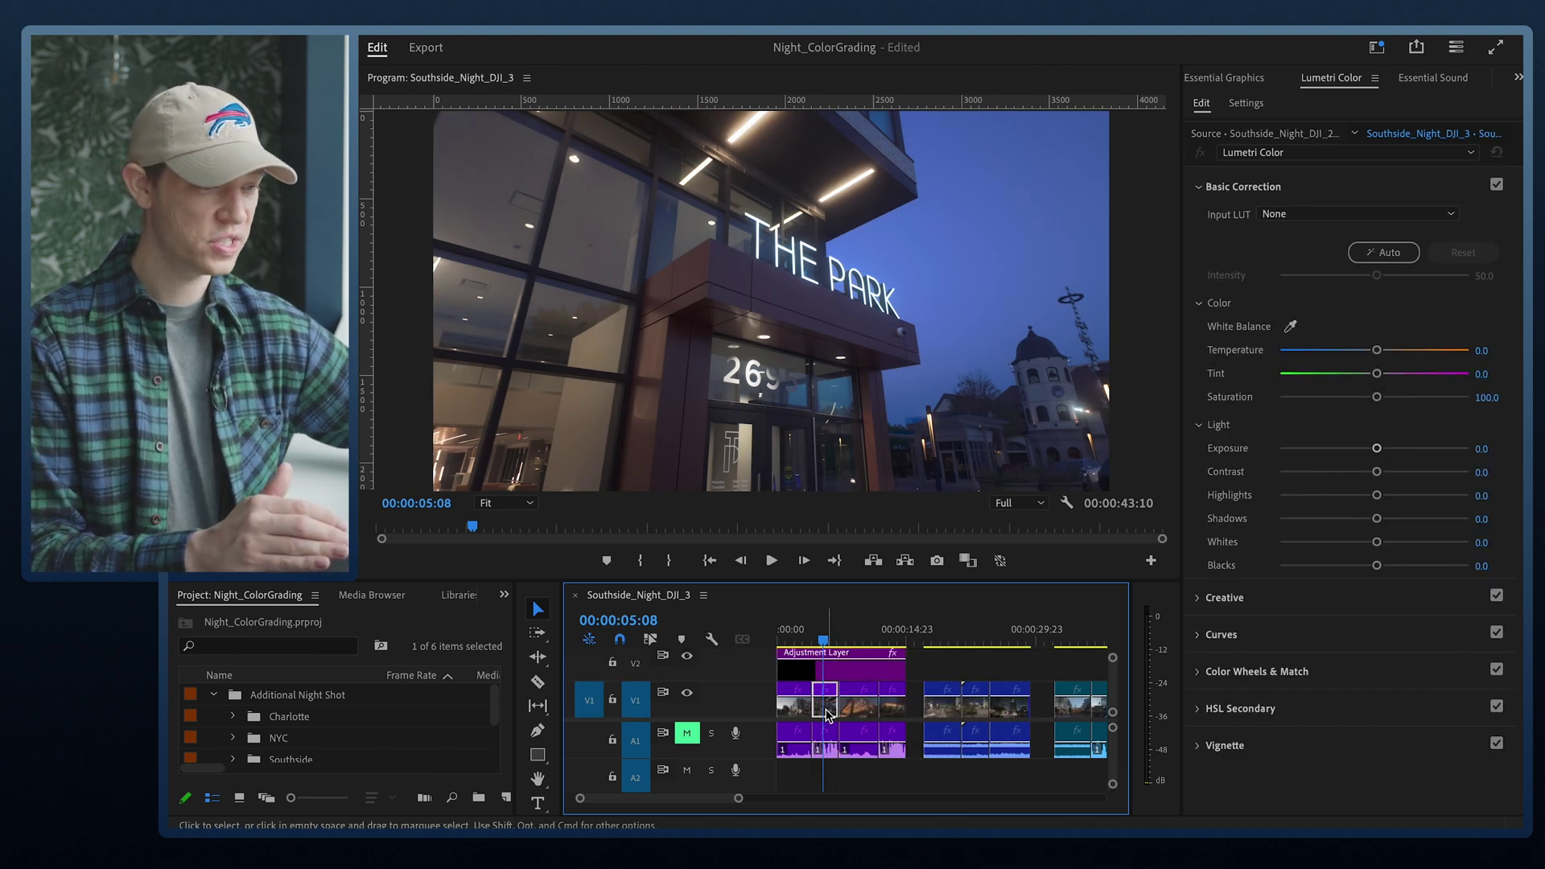
Drag the Southside_Night_DJI_2 clip's Exposure to 0.5 and Contrast to 23.2, then play through to 09:02.
left_click(859, 708)
left_click(825, 704)
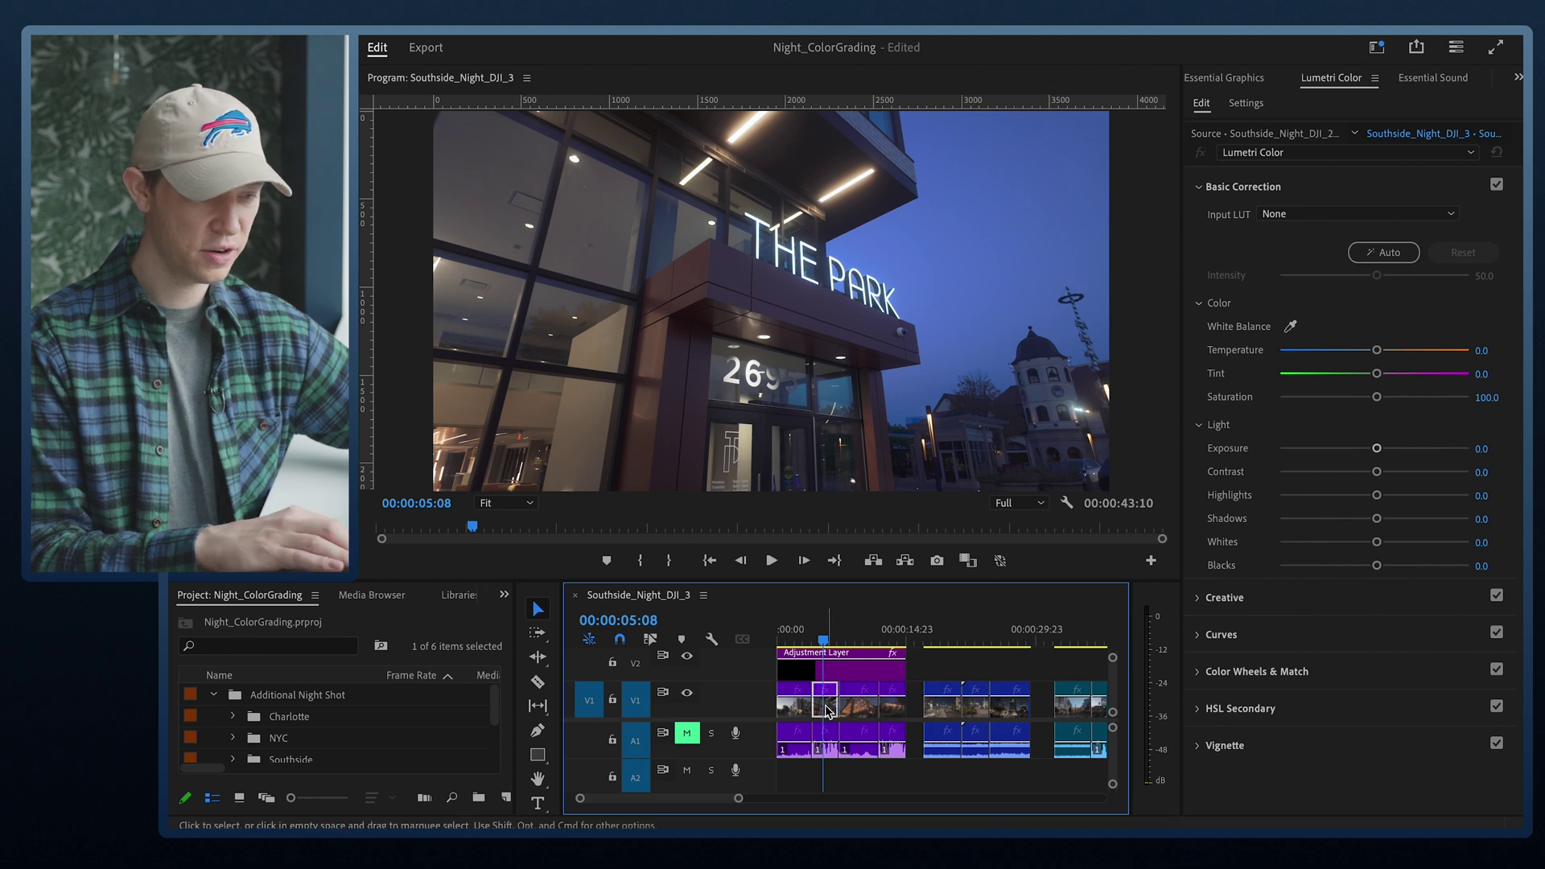
left_click_drag(1377, 448, 1383, 451)
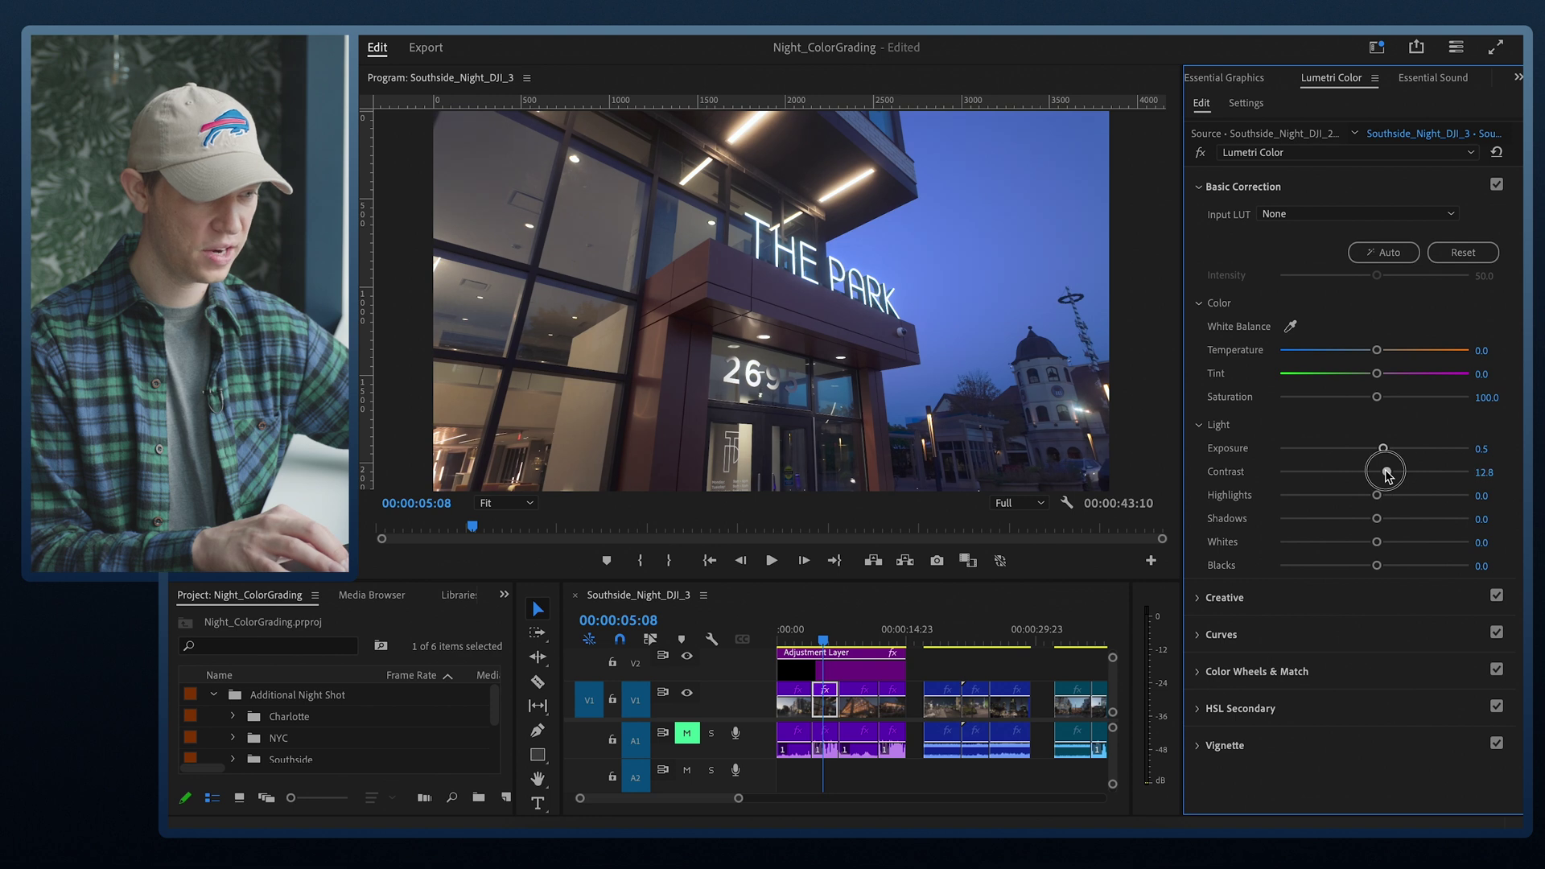
mouse_move(1410, 472)
left_mouse_down()
mouse_move(1358, 475)
mouse_move(1401, 475)
left_mouse_up()
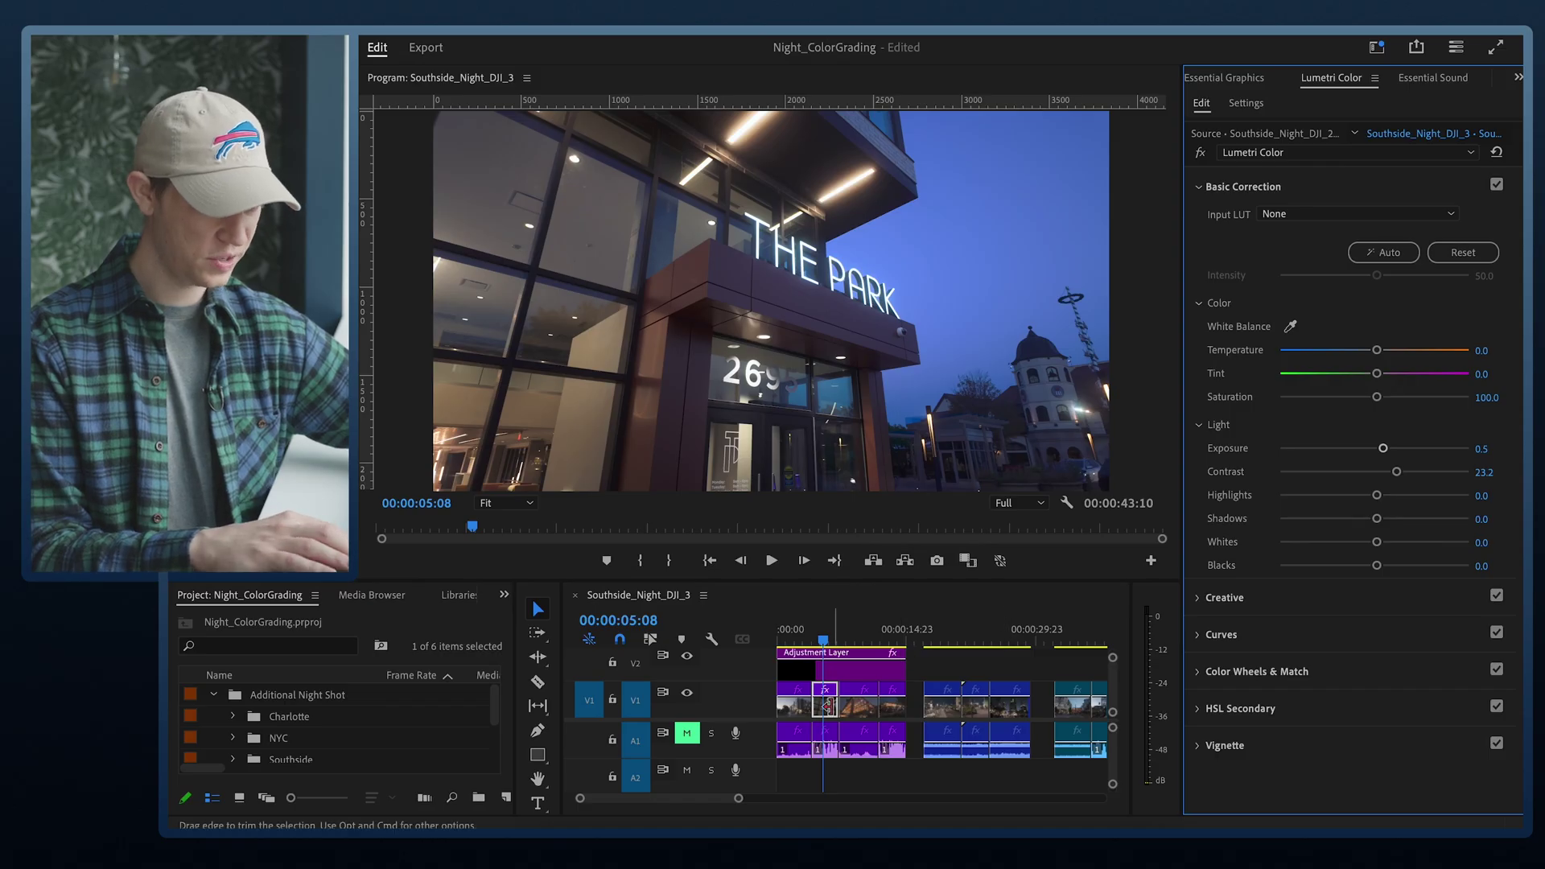
key("space")
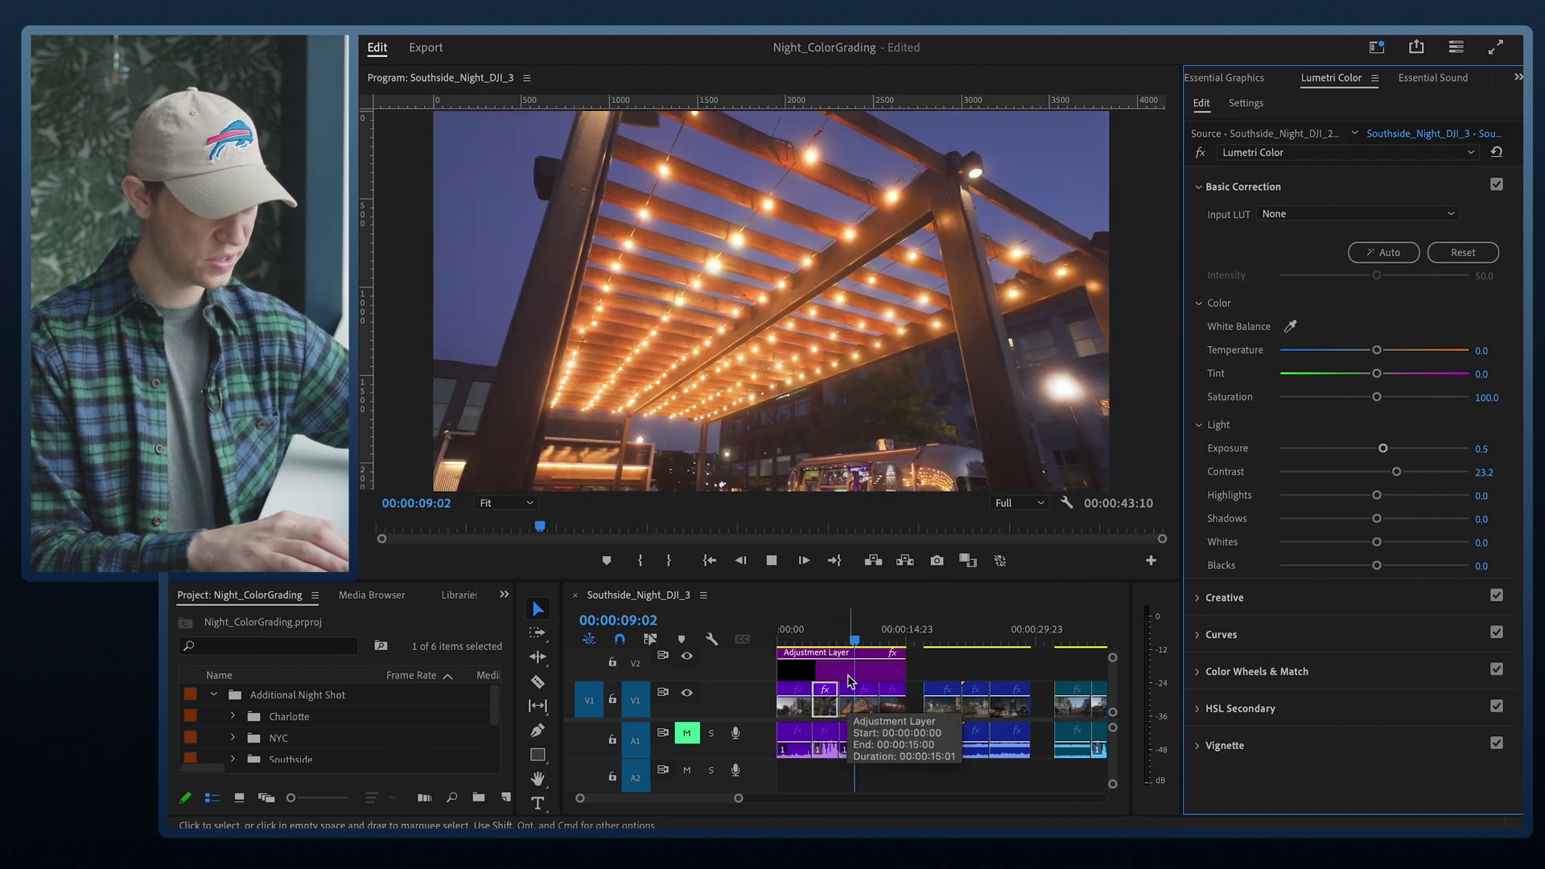
mouse_move(865, 710)
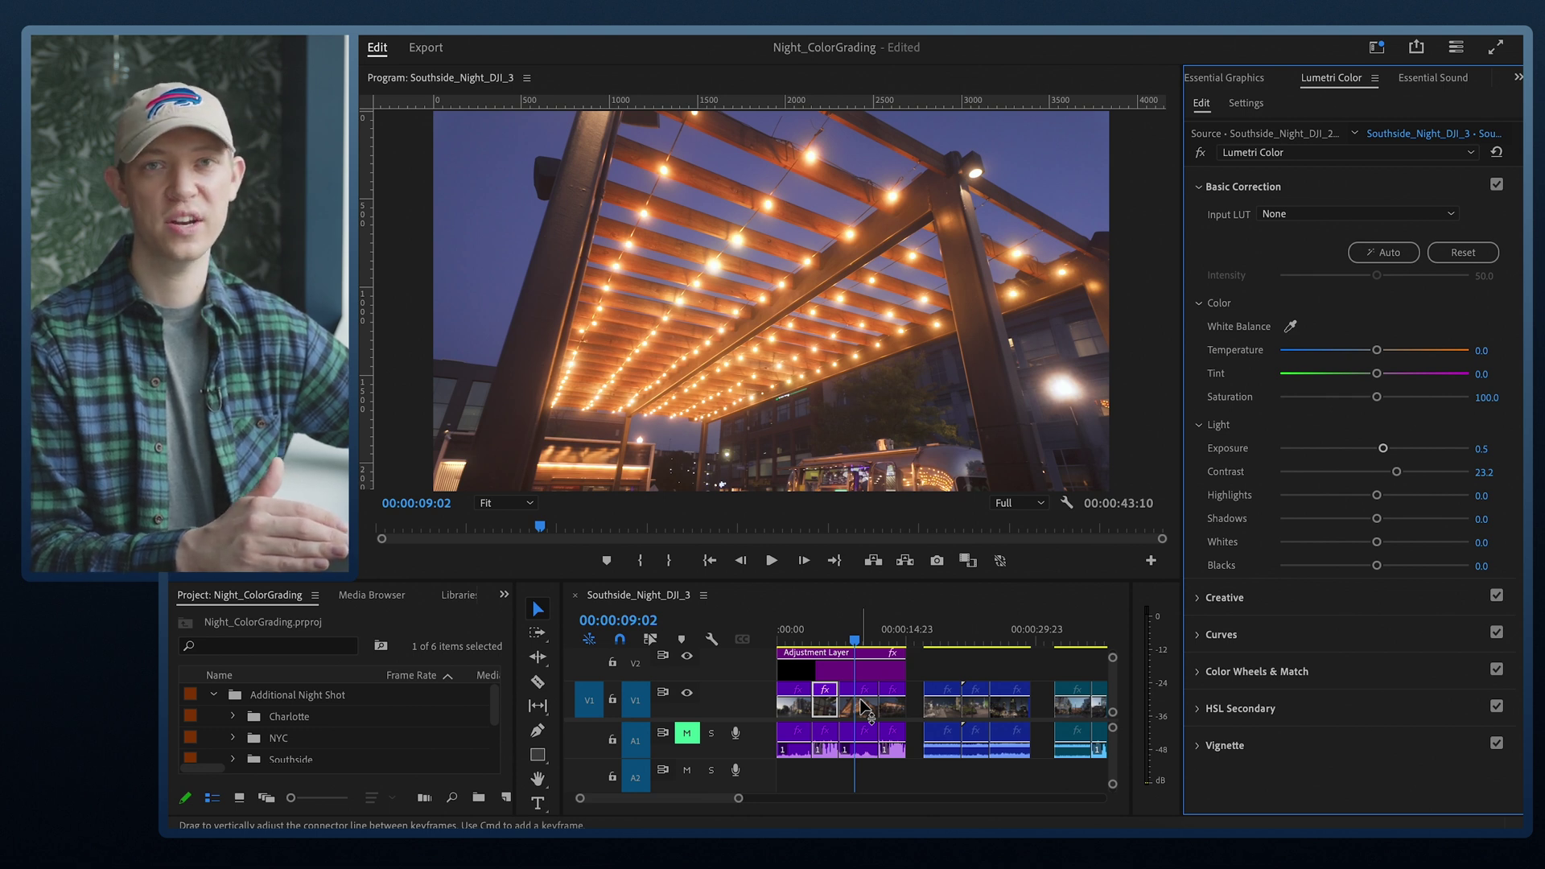
Split the V2 adjustment layer at the playhead, trim the new piece's end, and select it.
left_click(862, 707)
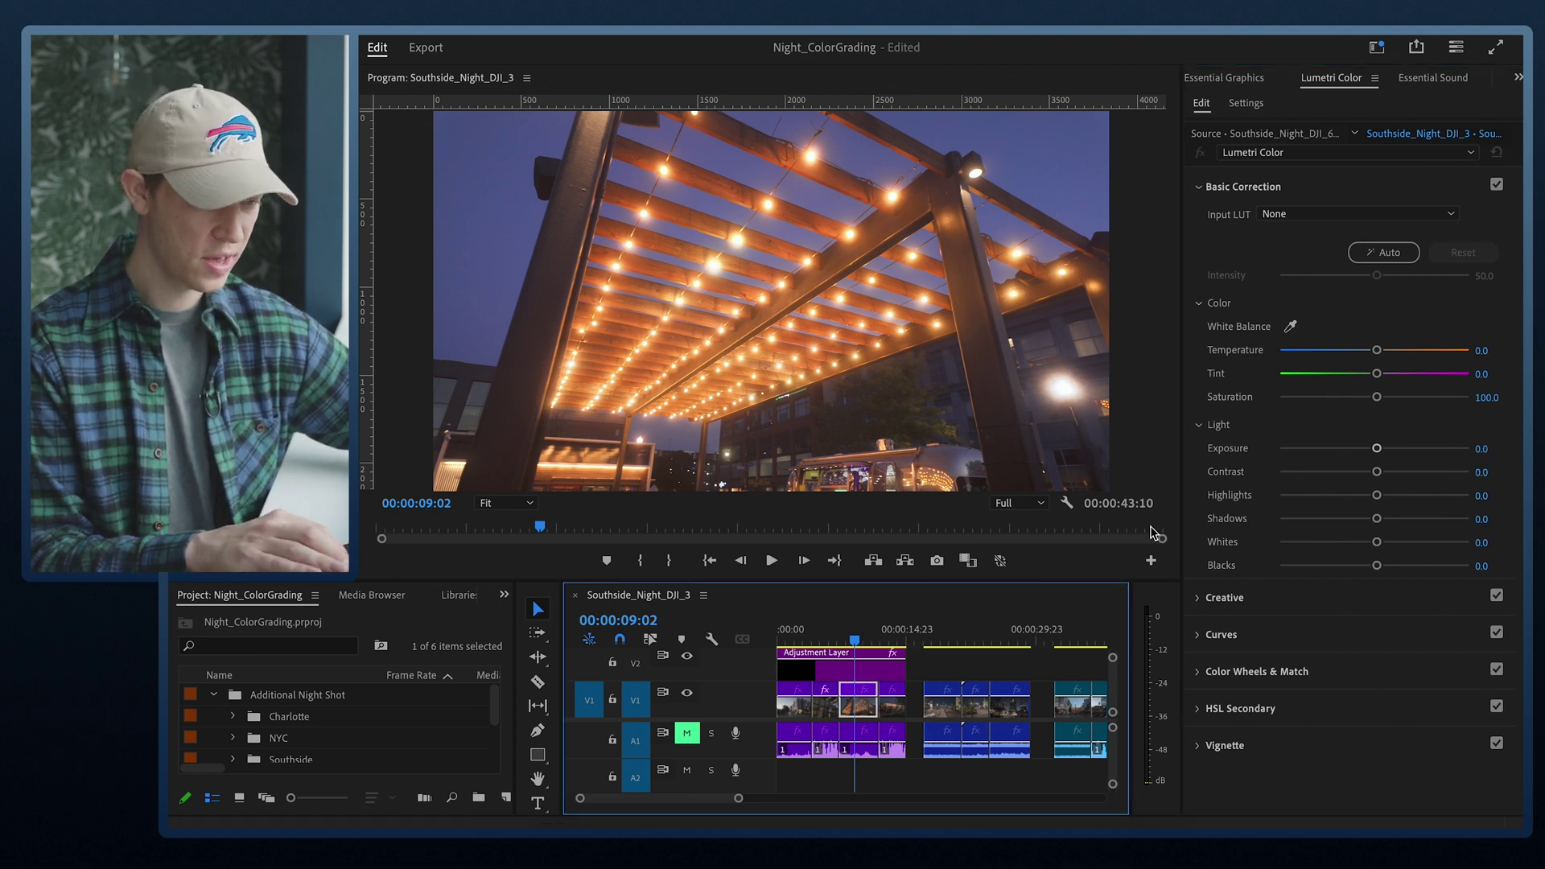
left_click(877, 679)
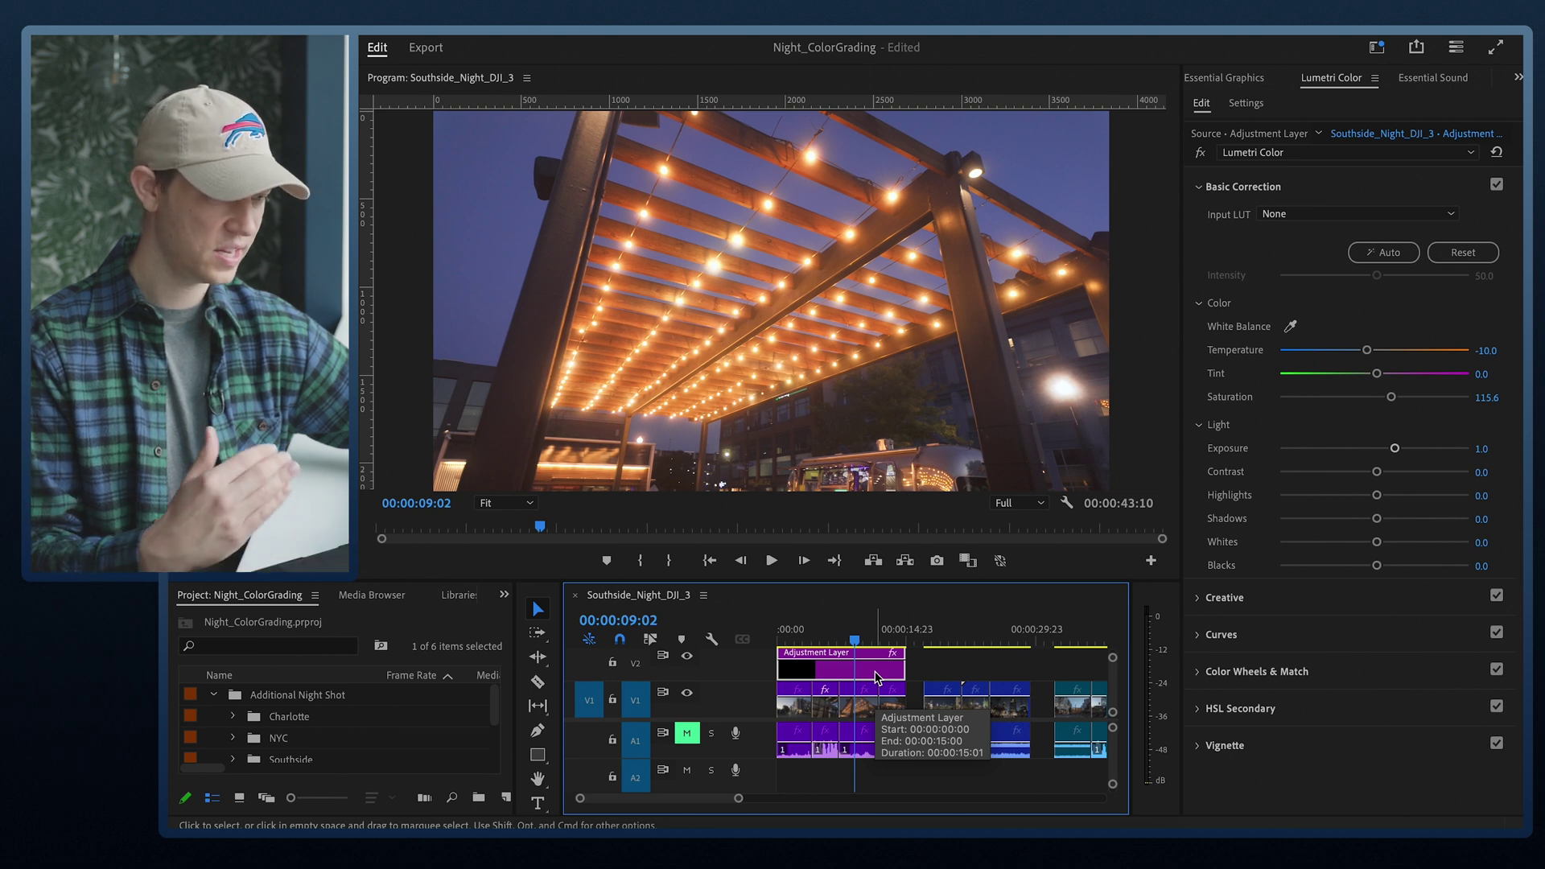
key("super+k")
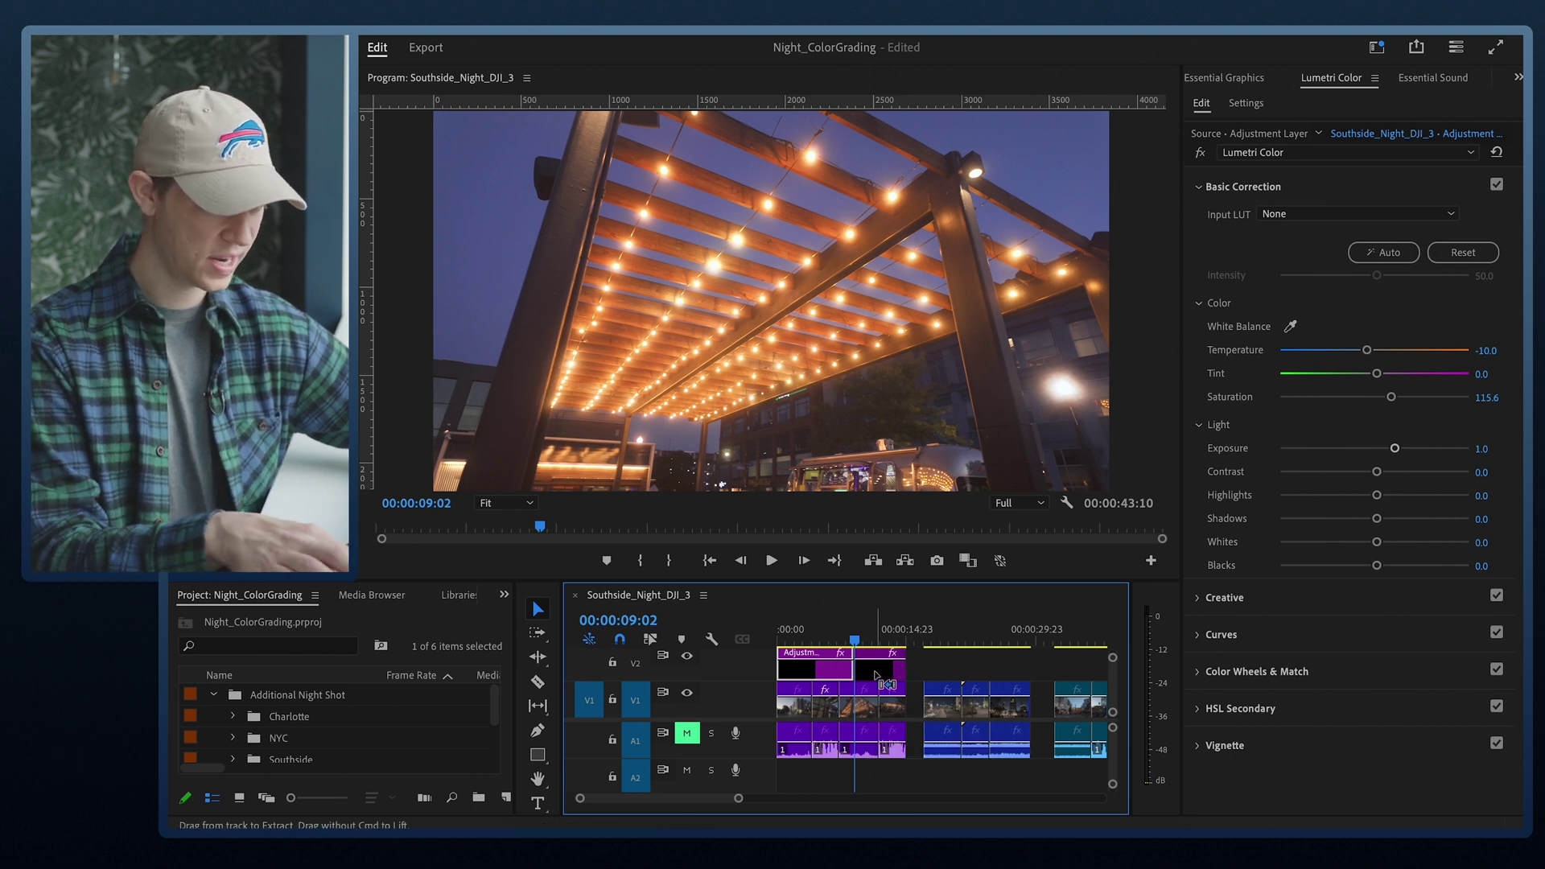
left_click_drag(851, 665, 841, 665)
left_click(863, 670)
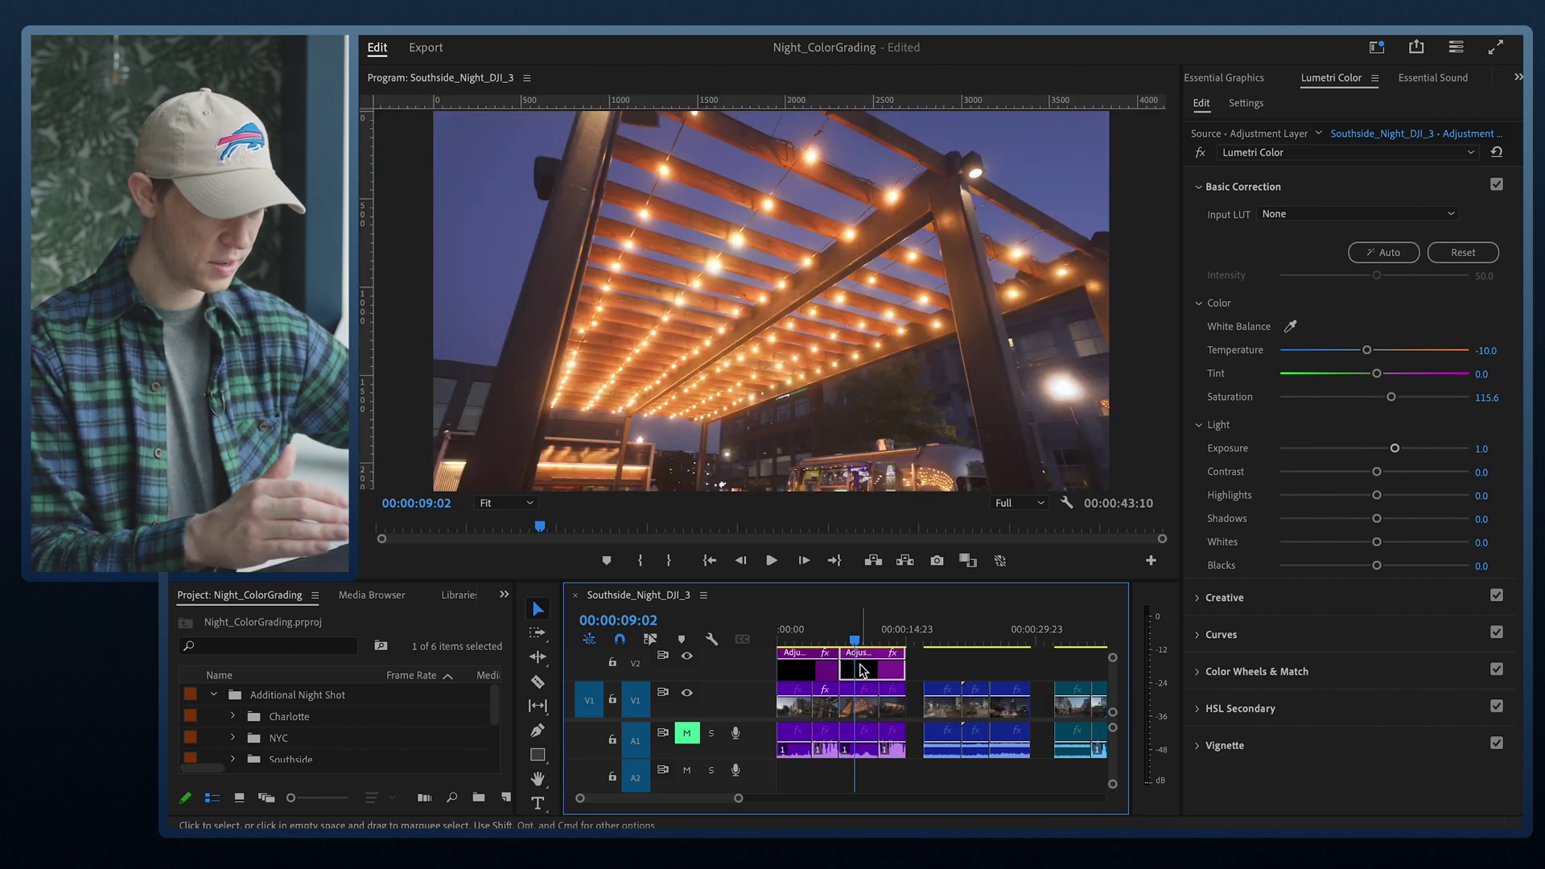
In Lumetri Curves, raise yellow in Hue vs Sat and Hue vs Luma on the second piece.
left_click(1241, 636)
scroll(1274, 622, "down", 5)
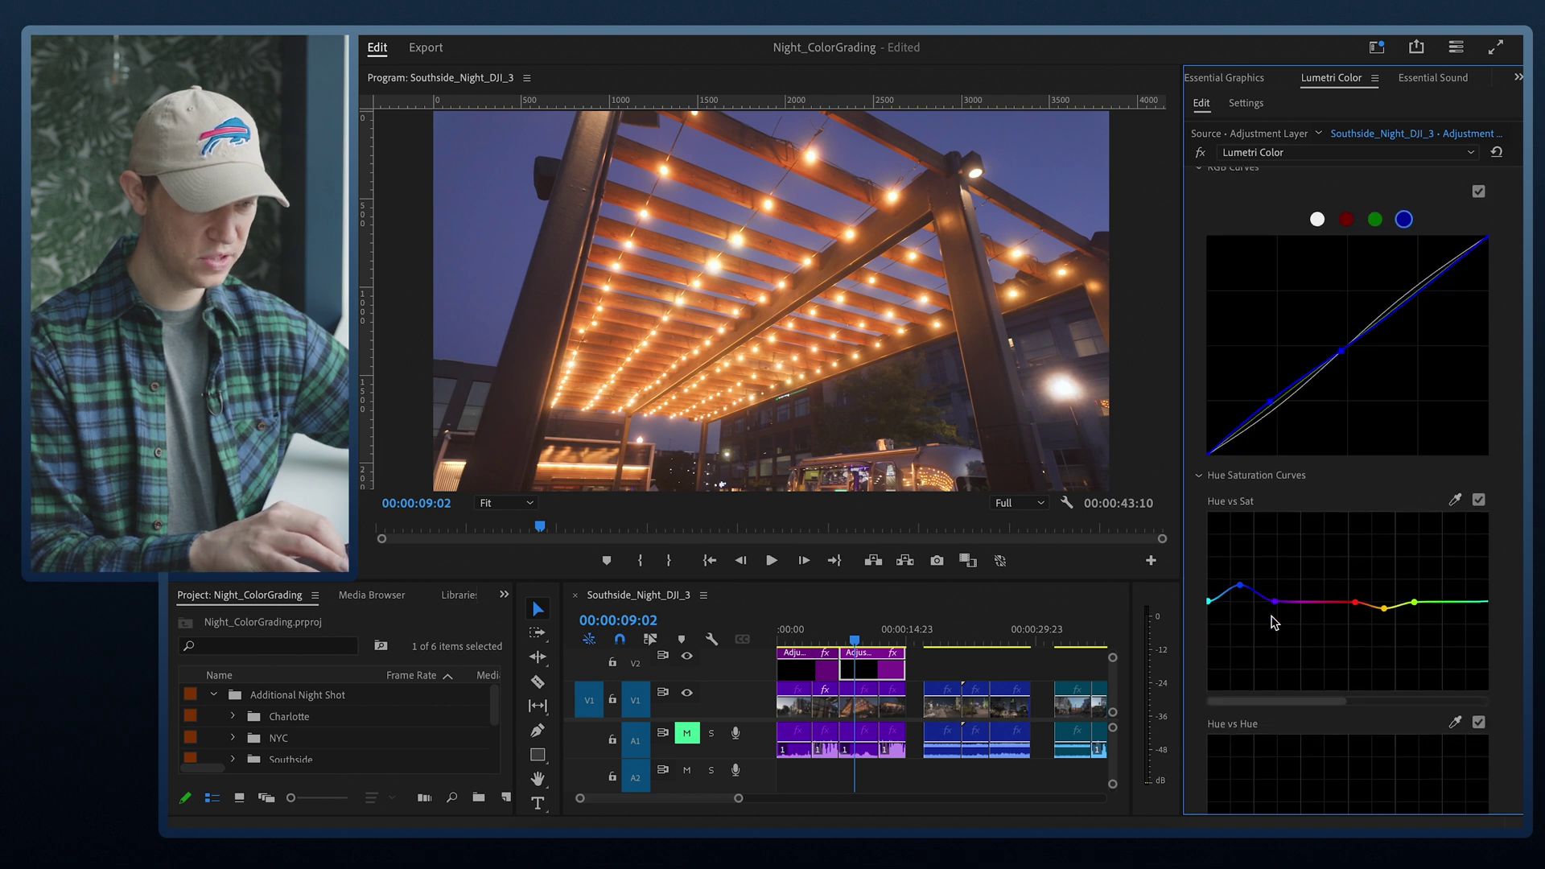
left_click_drag(1383, 555, 1386, 552)
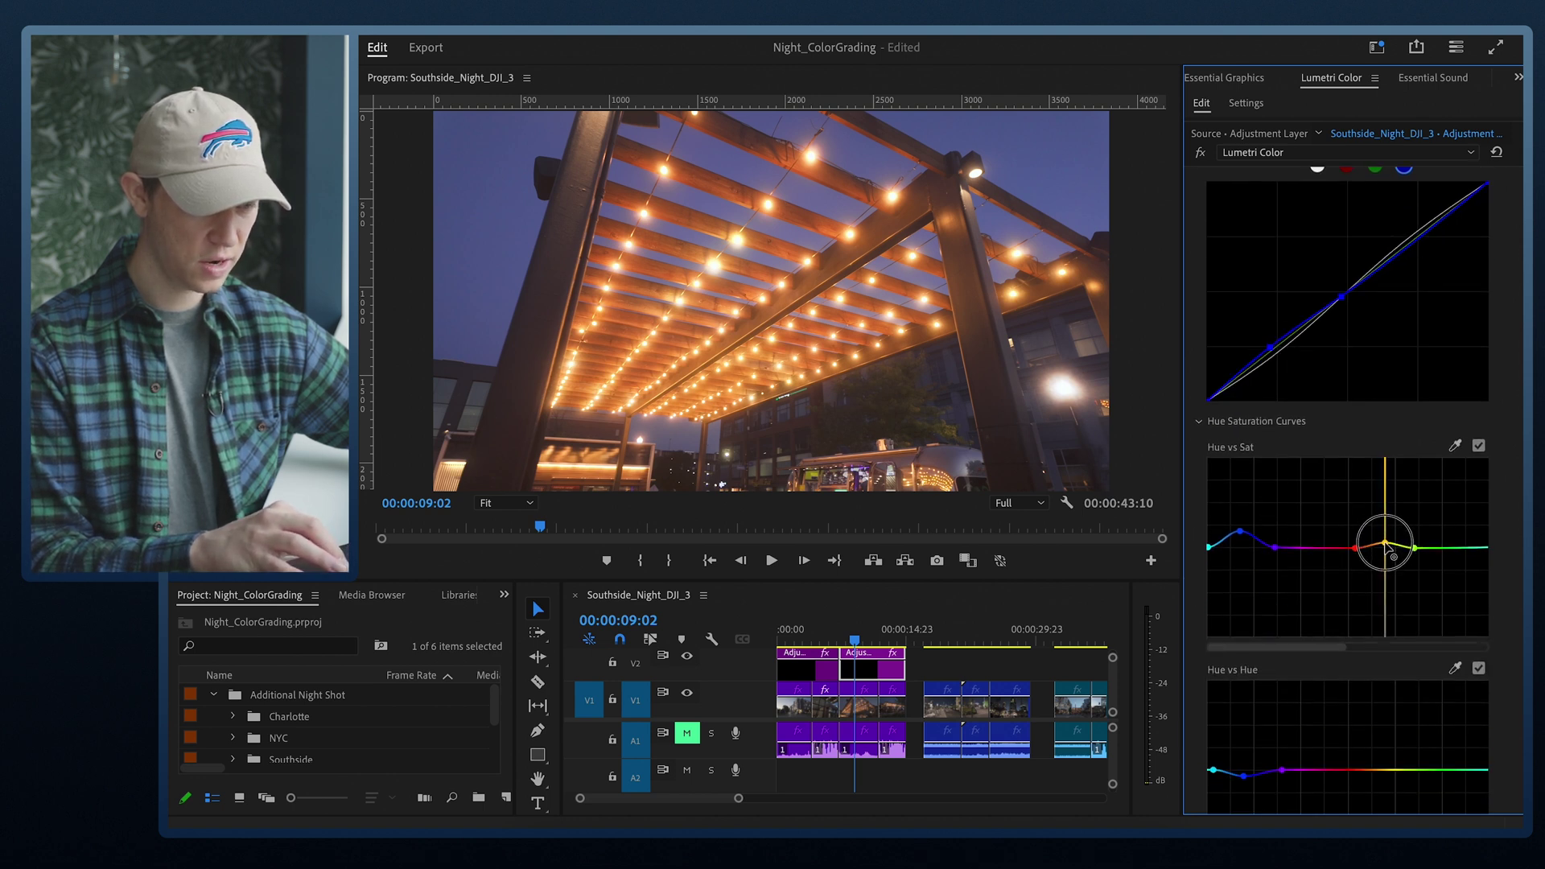
scroll(1358, 622, "down", 10)
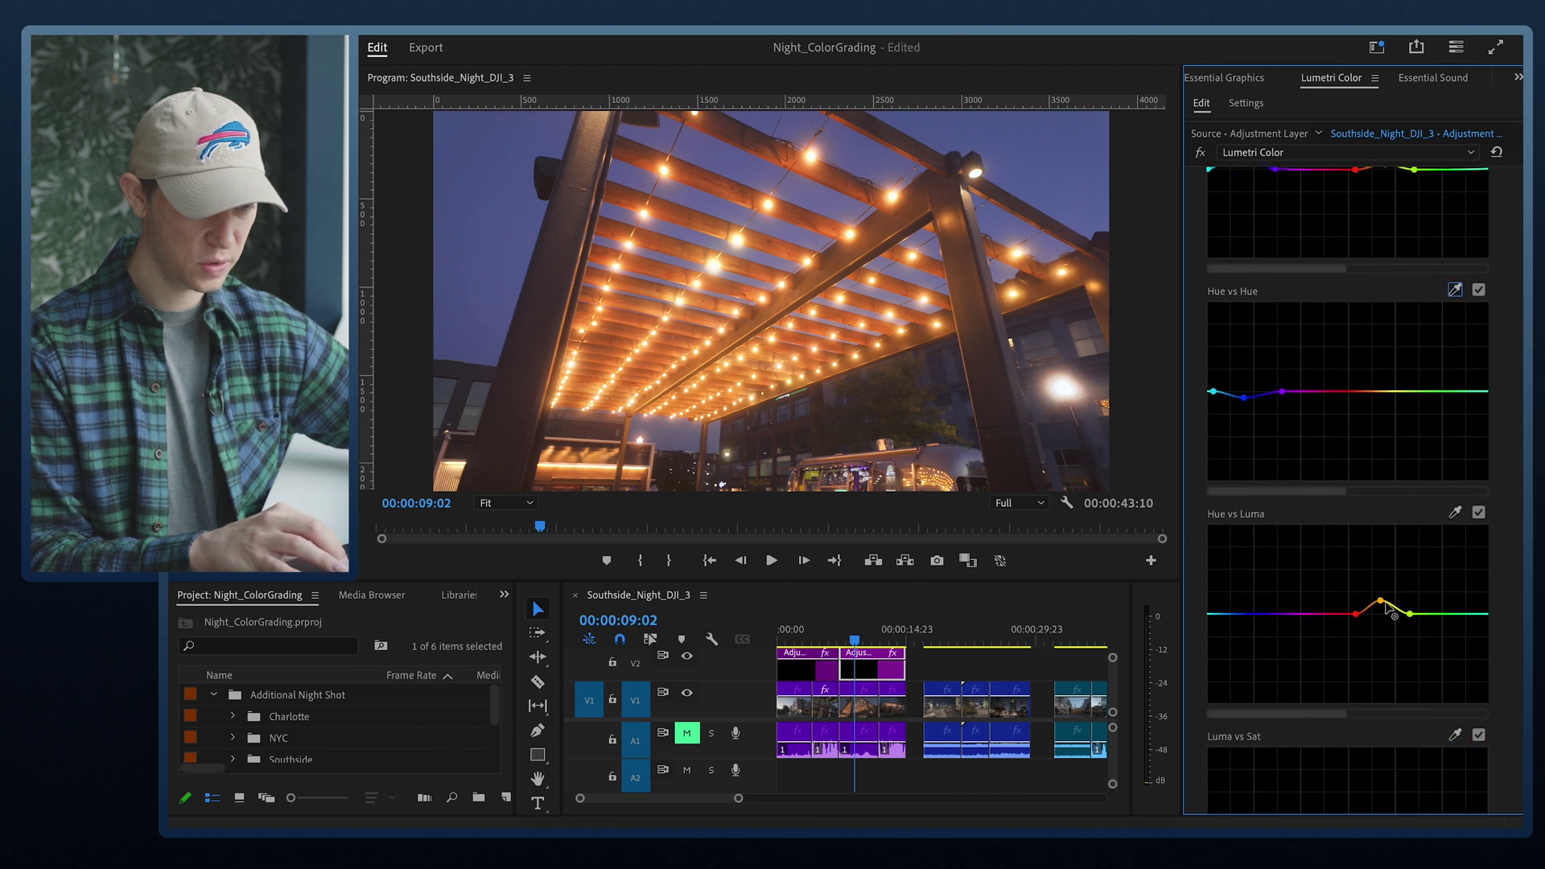
left_click_drag(1379, 604, 1382, 596)
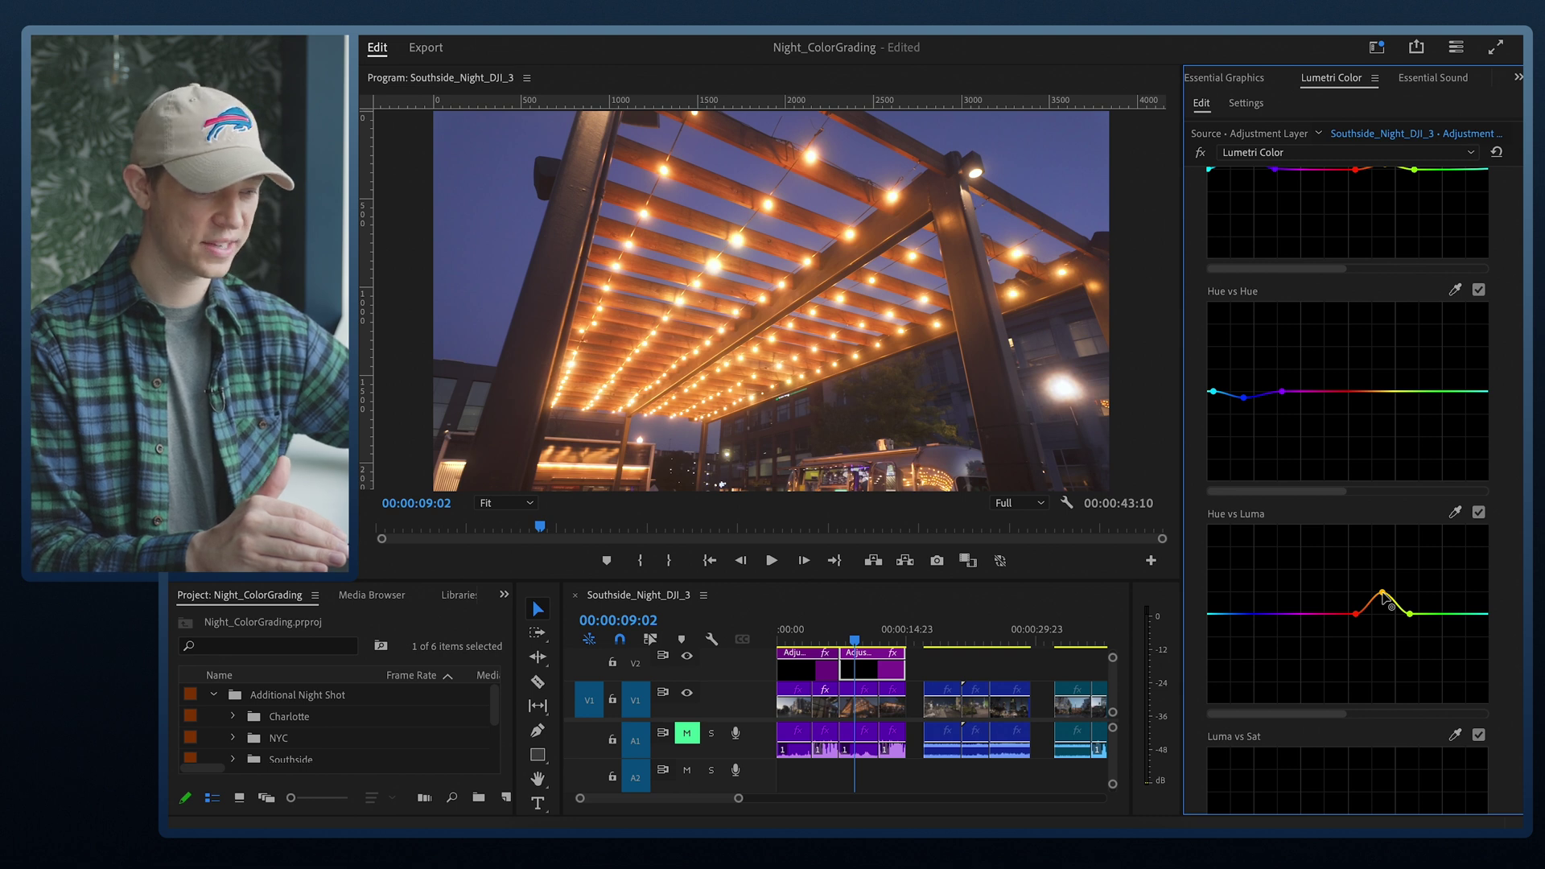
Play to 13:09 and select the Southside_Night_DJI_7 clip on V1.
key("space")
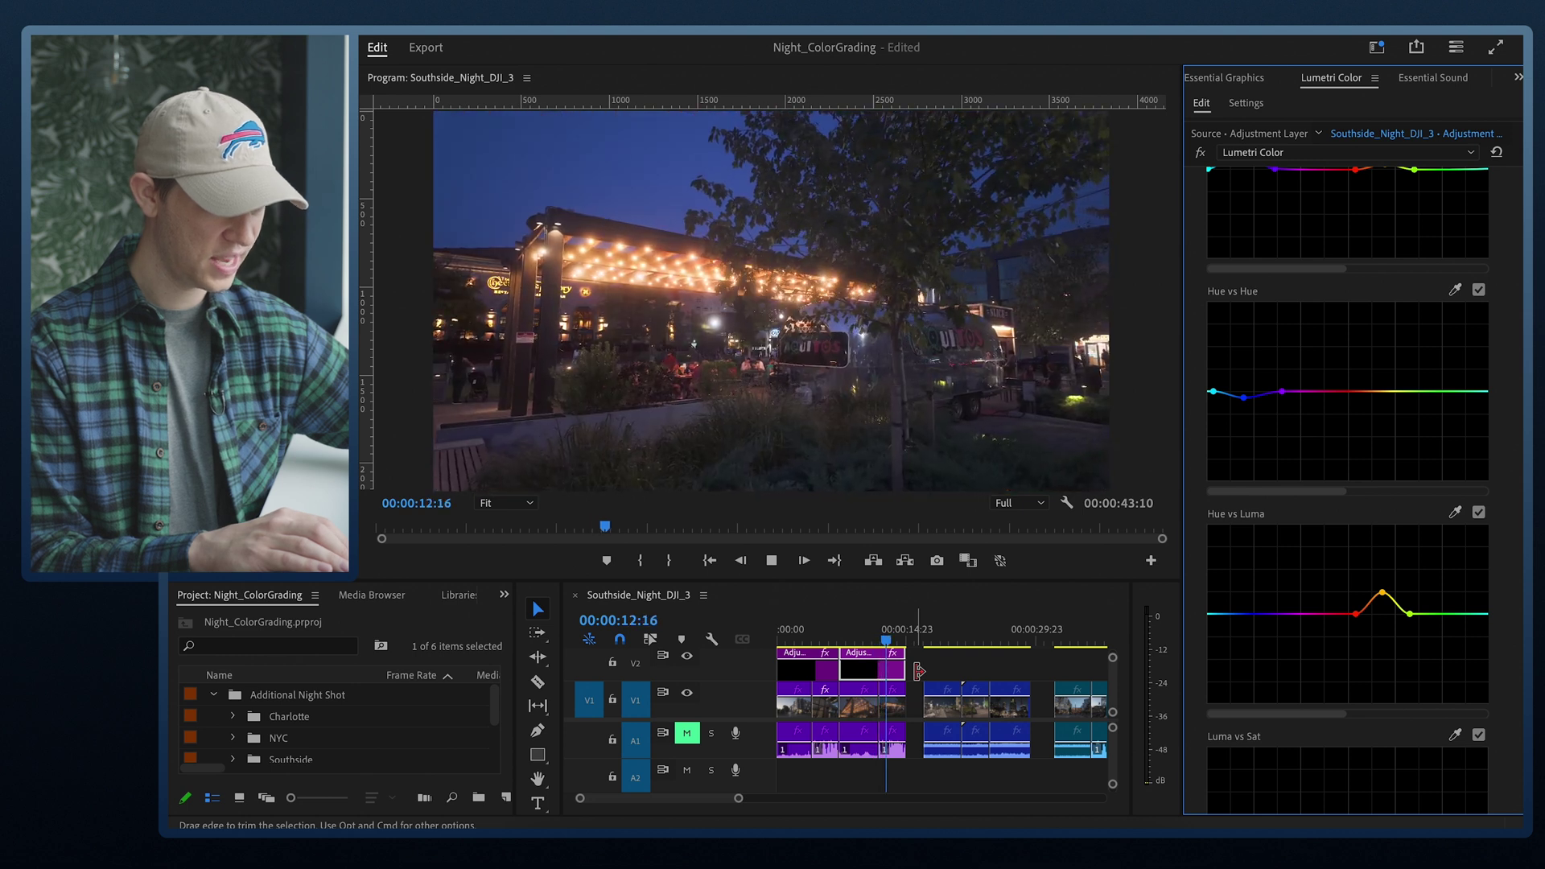
key("space")
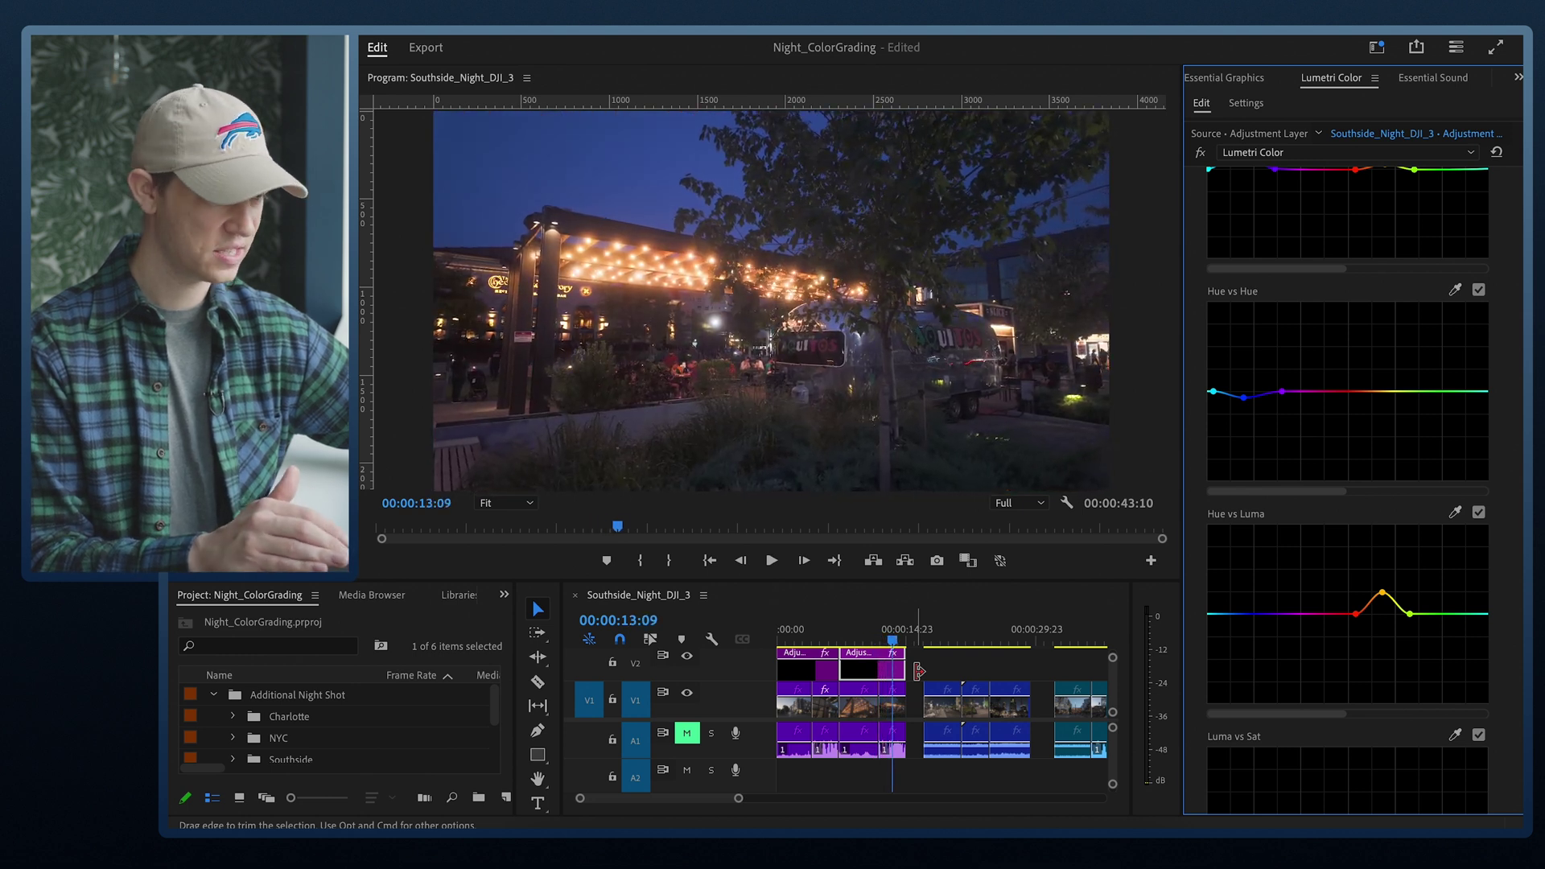
left_click(893, 698)
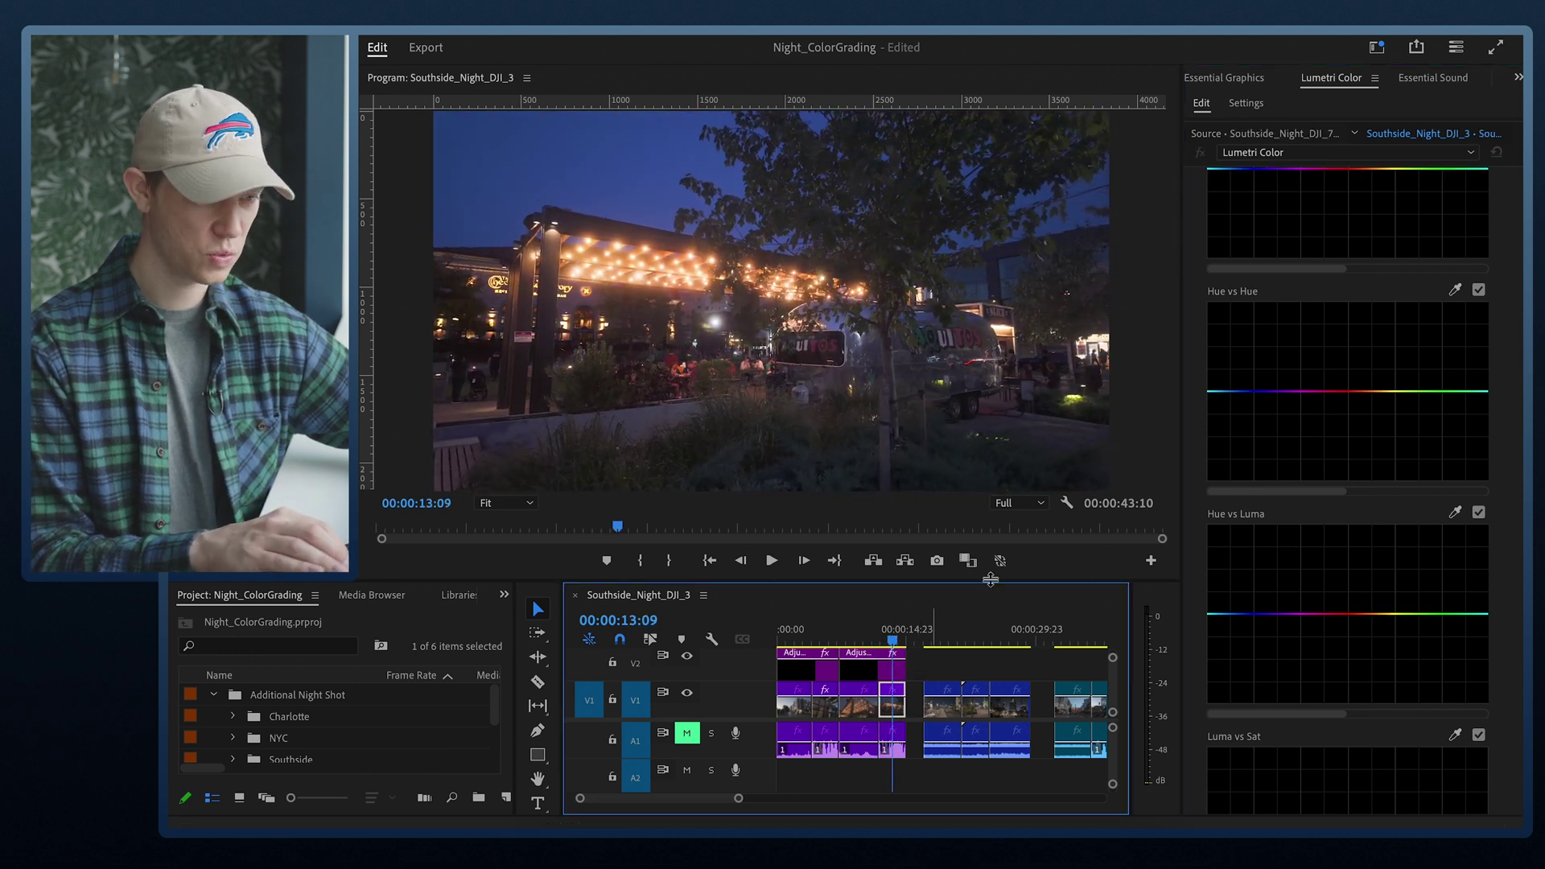
scroll(1265, 305, "up", 6)
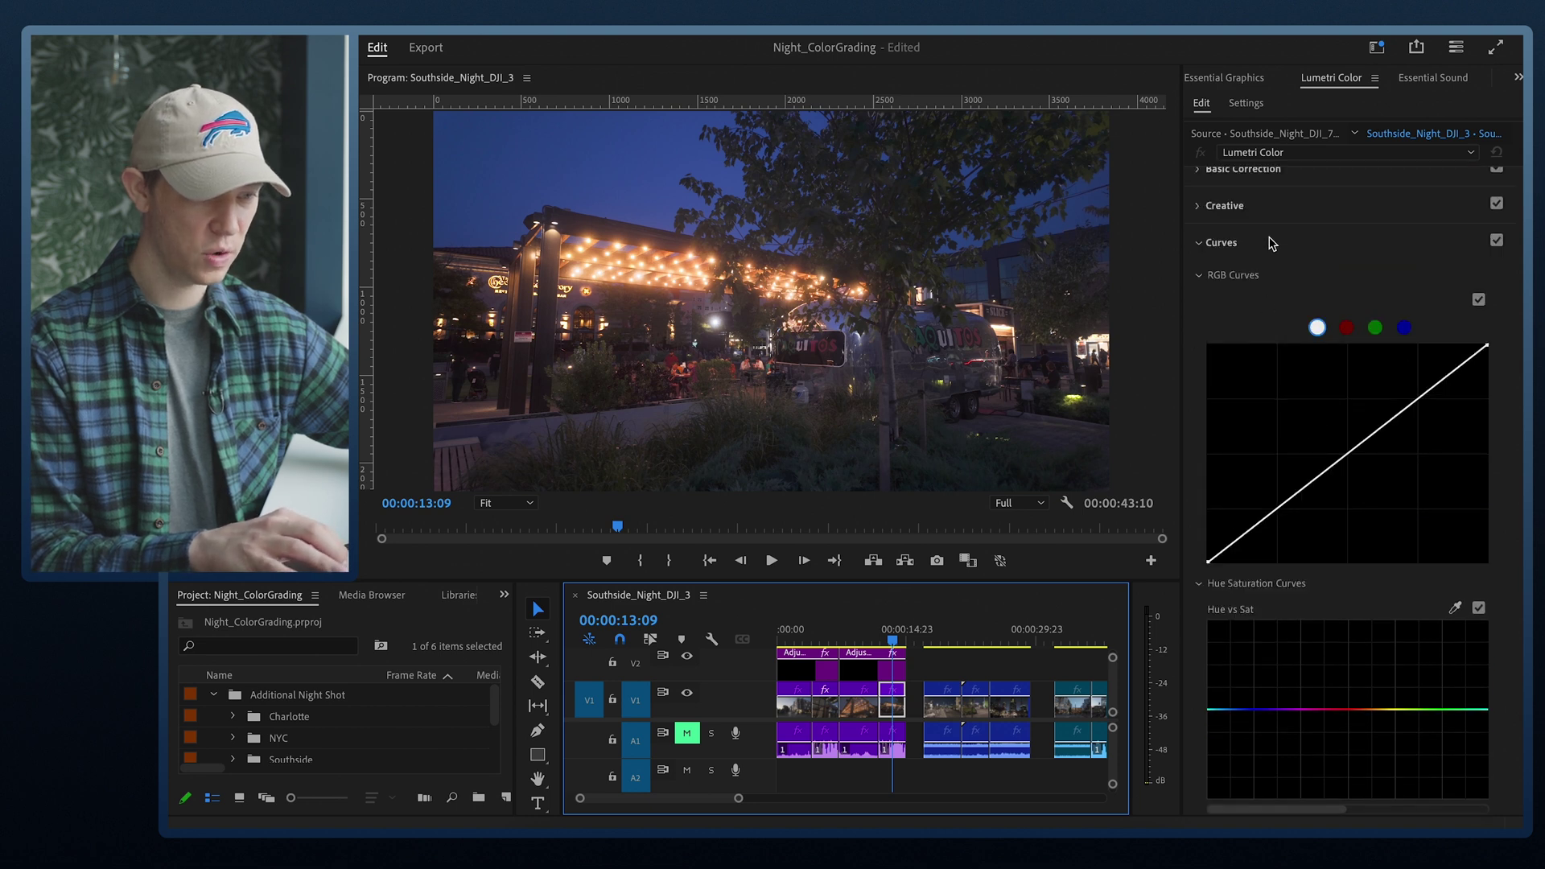
scroll(1270, 190, "up", 1)
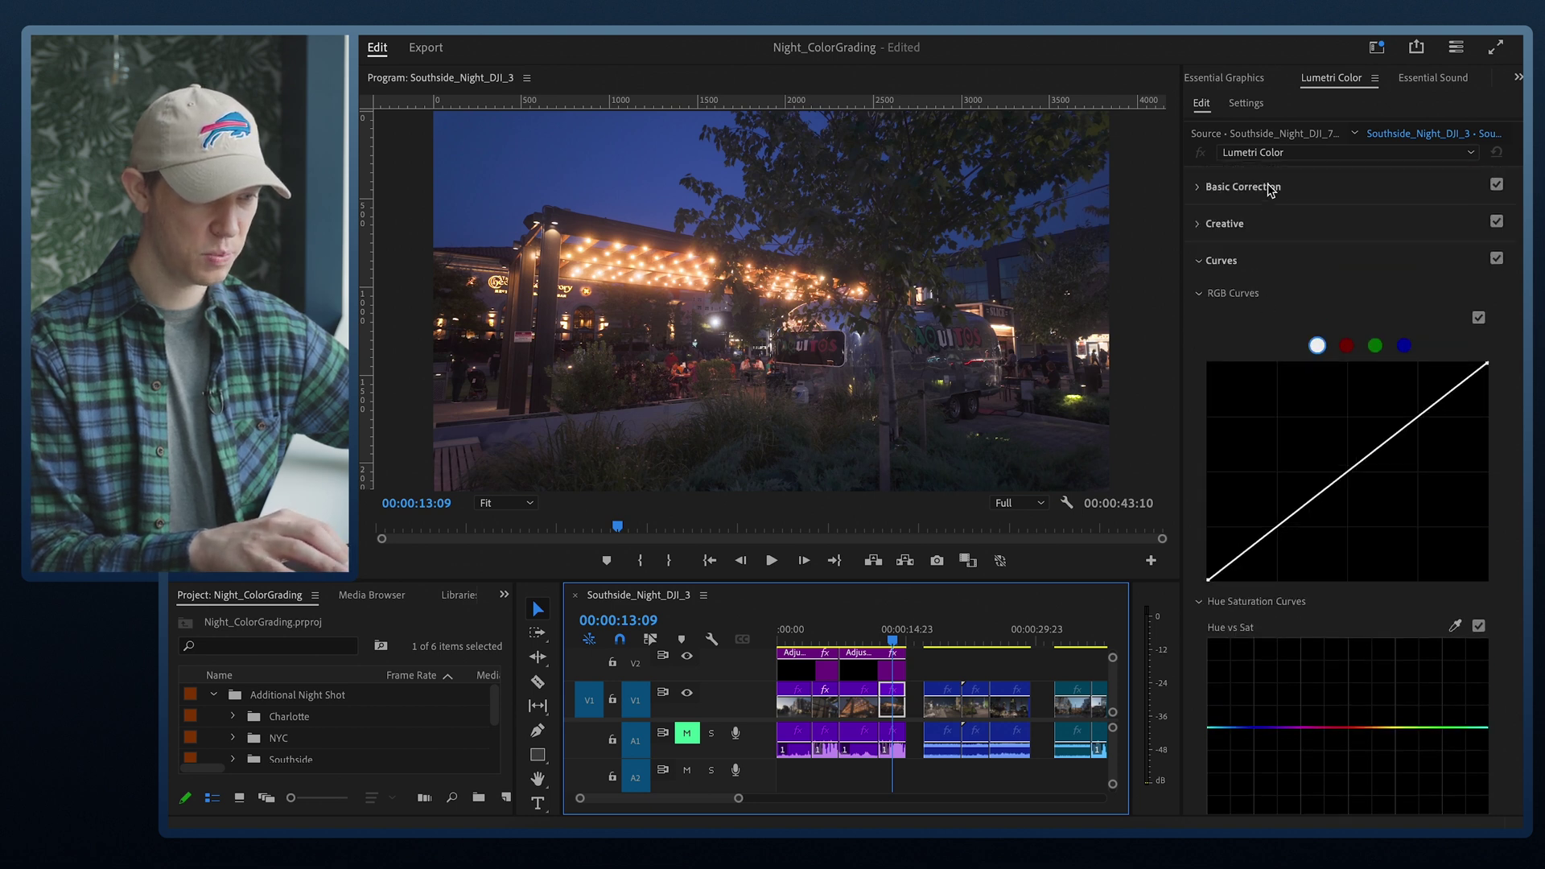
Set its Shadows to -10 and Exposure to 0.5, compare Basic Correction off and on, and zoom the timeline out.
left_click(1200, 187)
left_click(1365, 520)
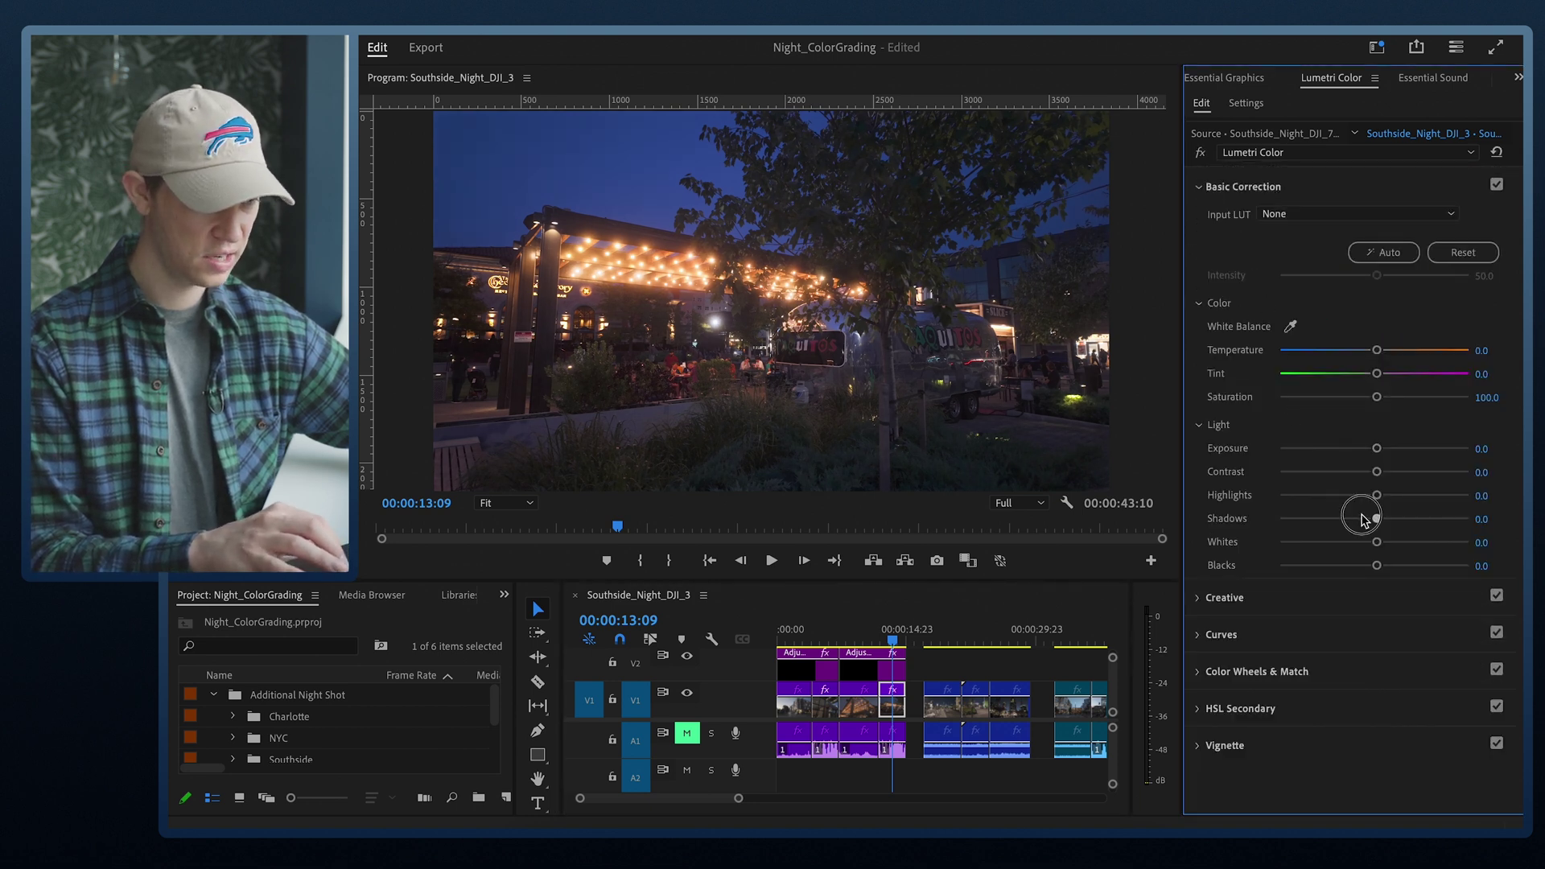
left_click(1385, 448)
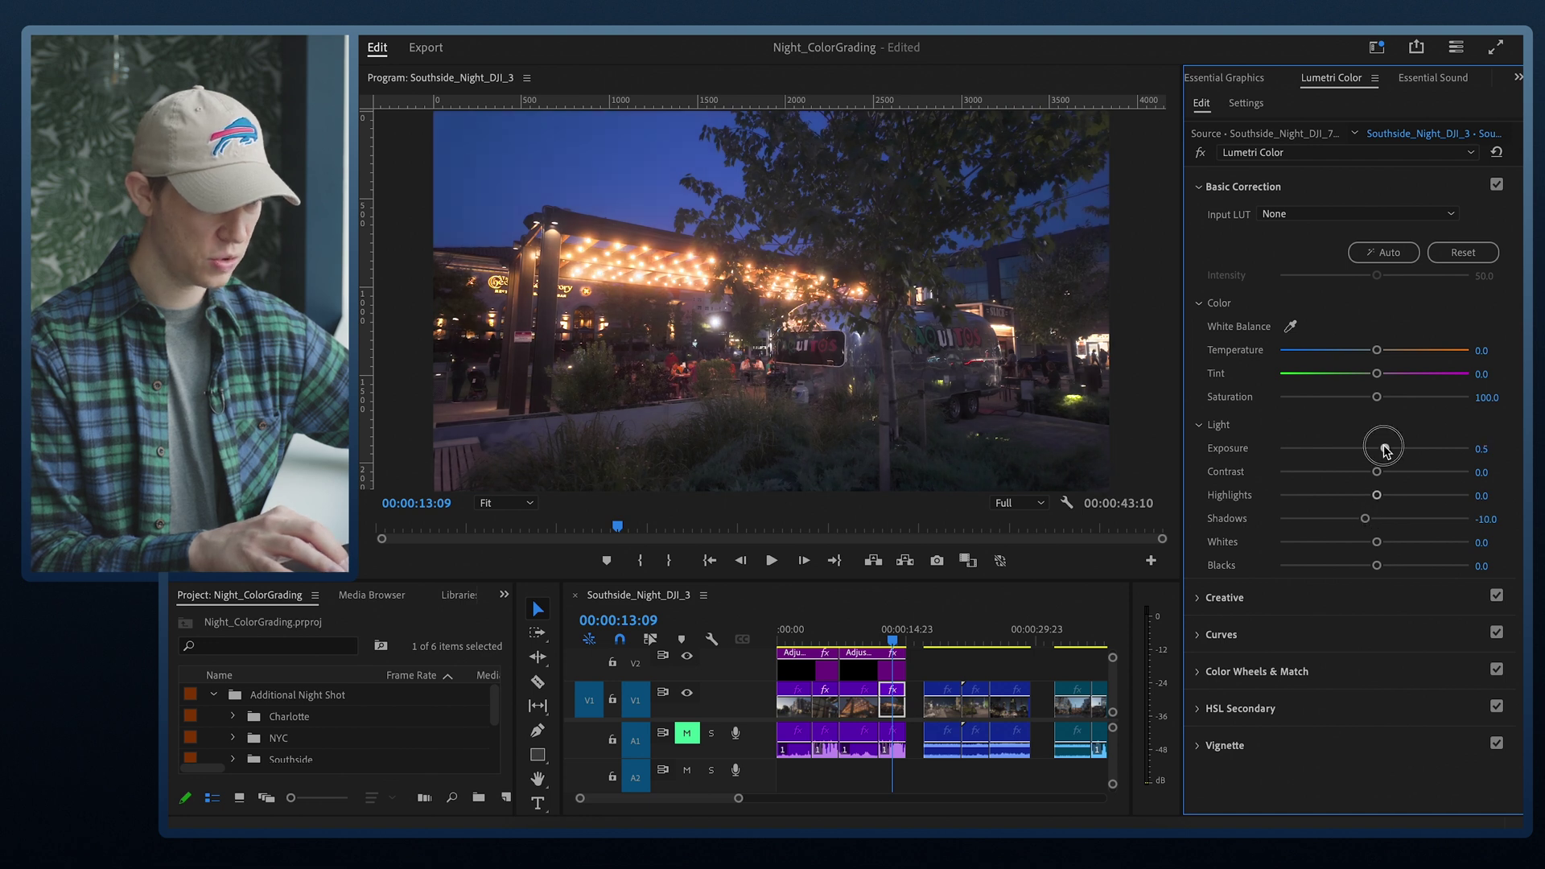
left_click(1496, 185)
left_click(1497, 185)
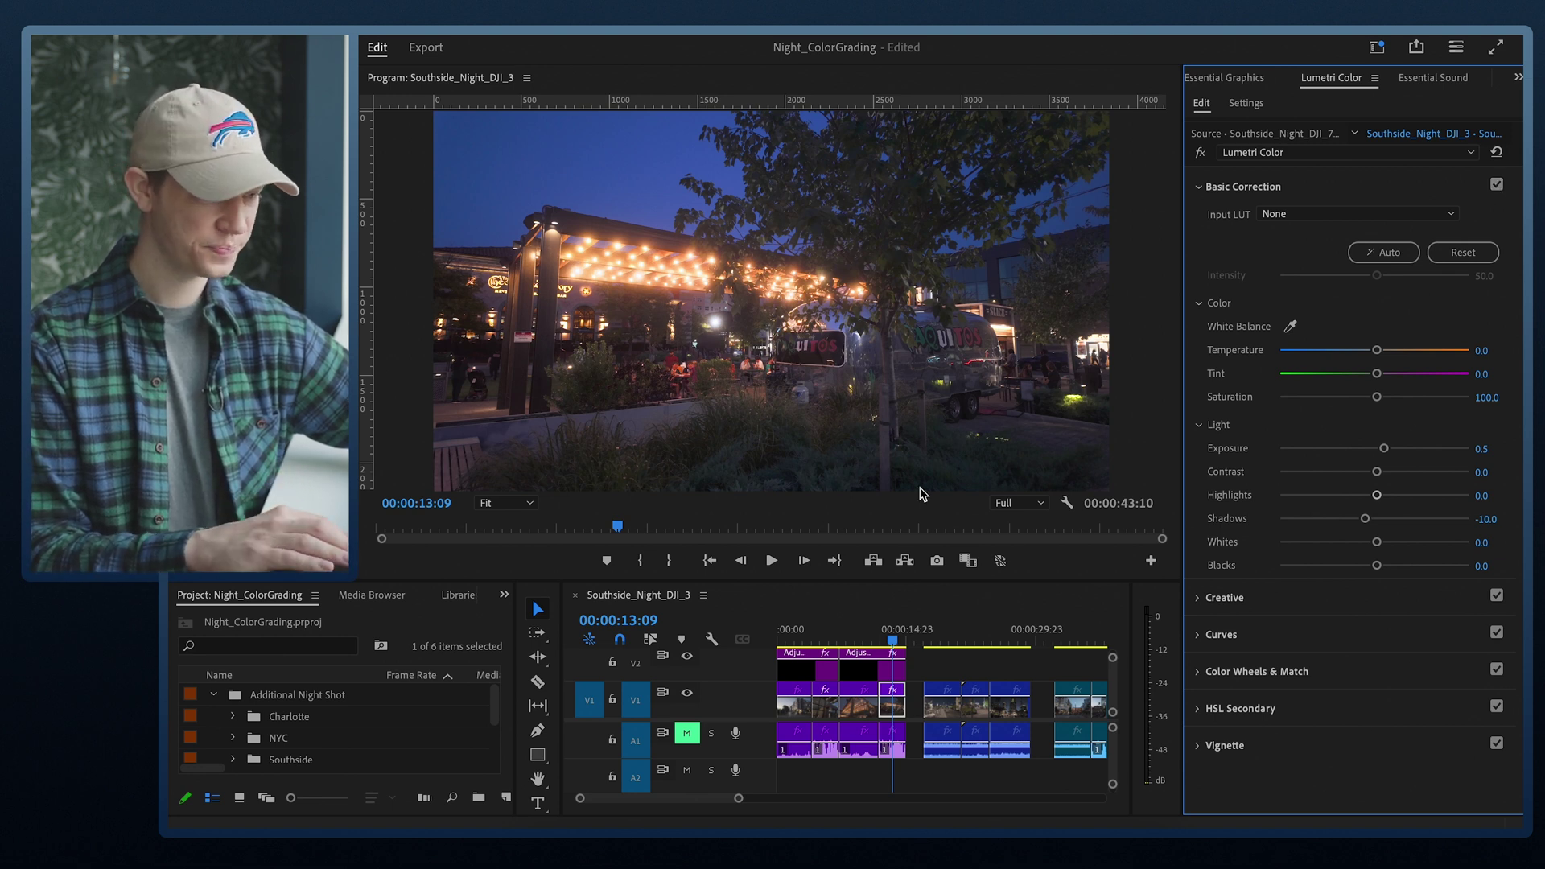
key("minus")
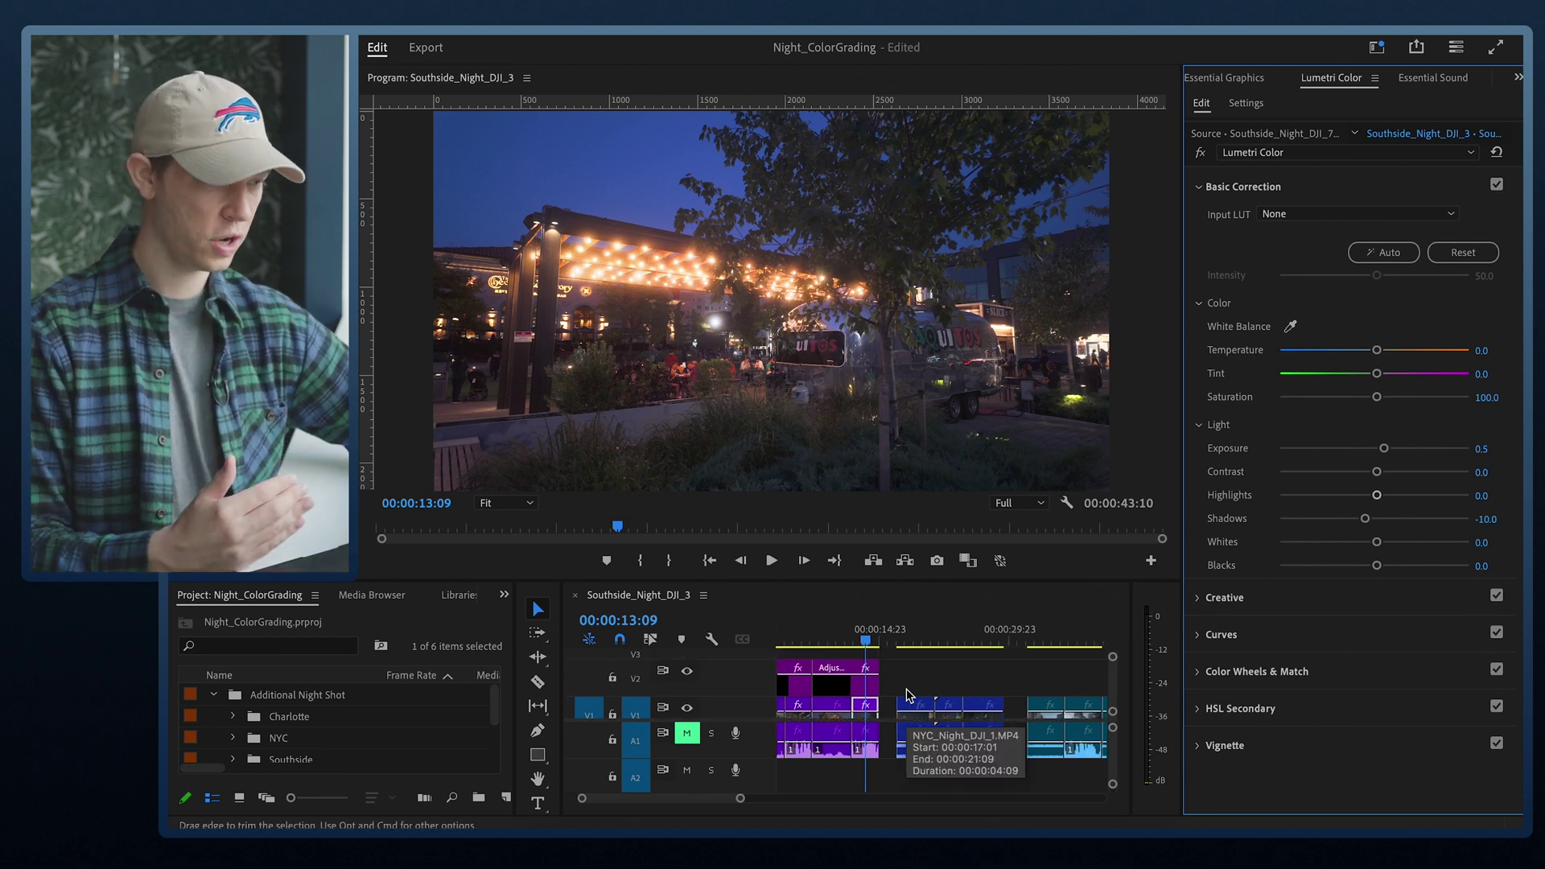
left_click(910, 635)
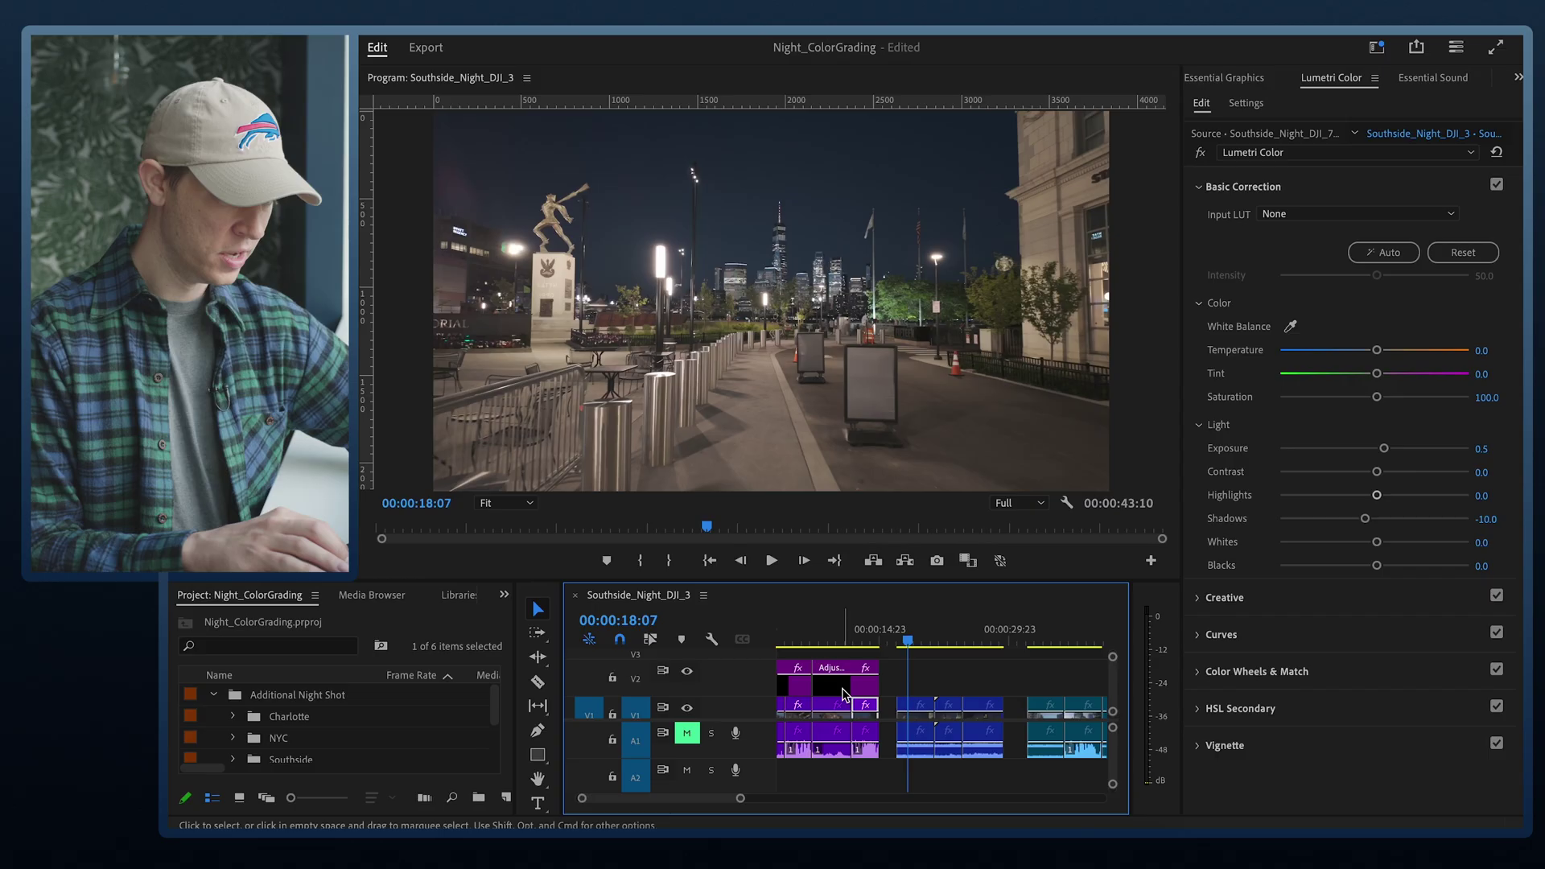
Move the V2 adjustment layer right over the NYC clips, spanning 16:22 to 24:16, and preview it.
left_click(844, 692)
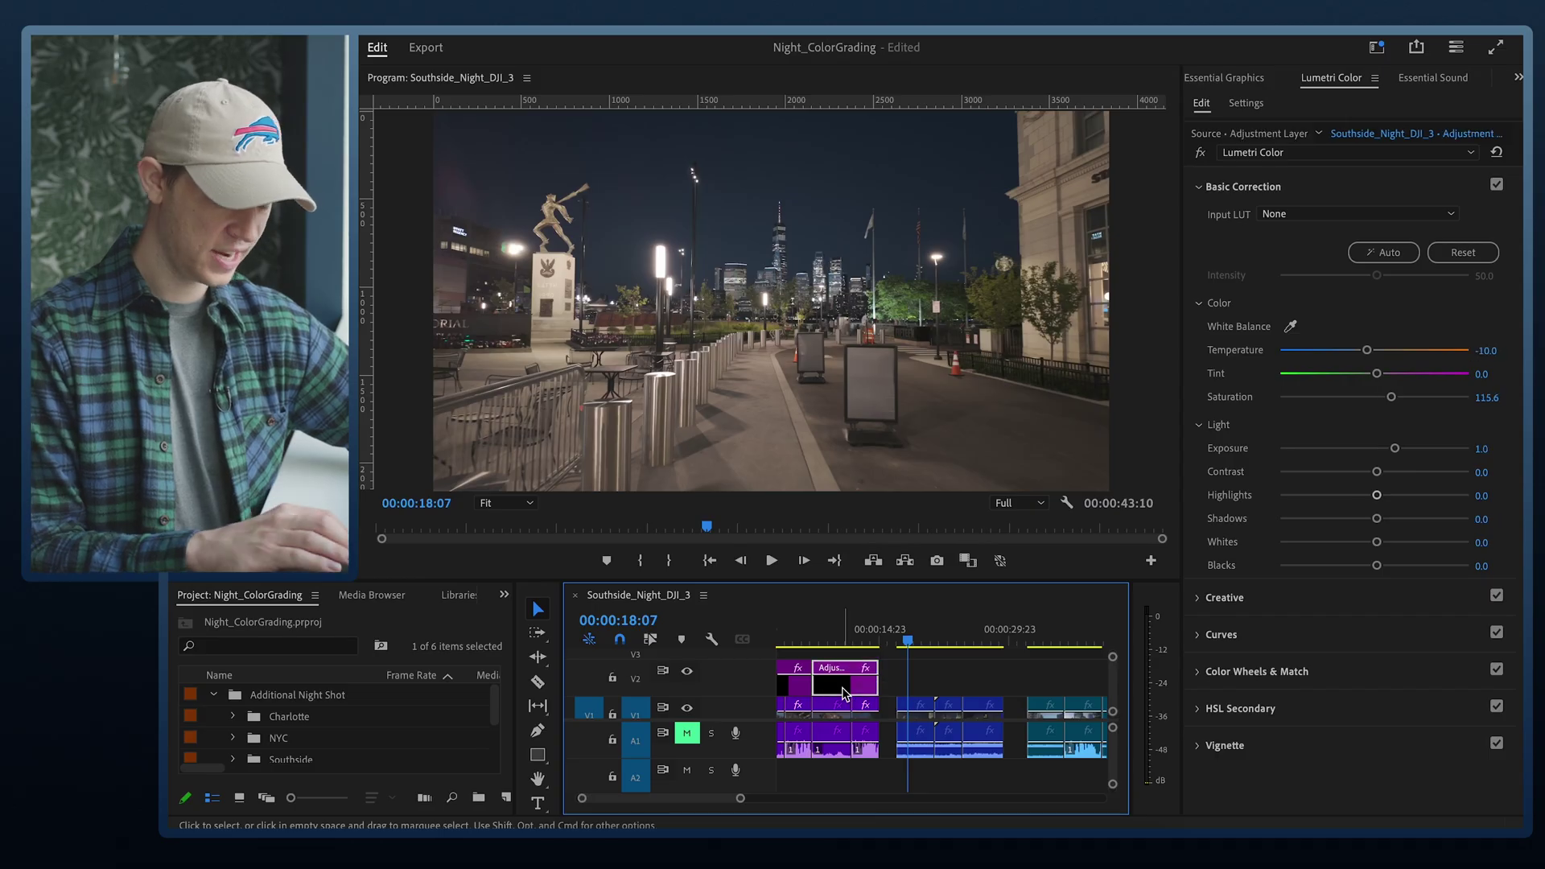
left_click_drag(843, 692, 923, 692)
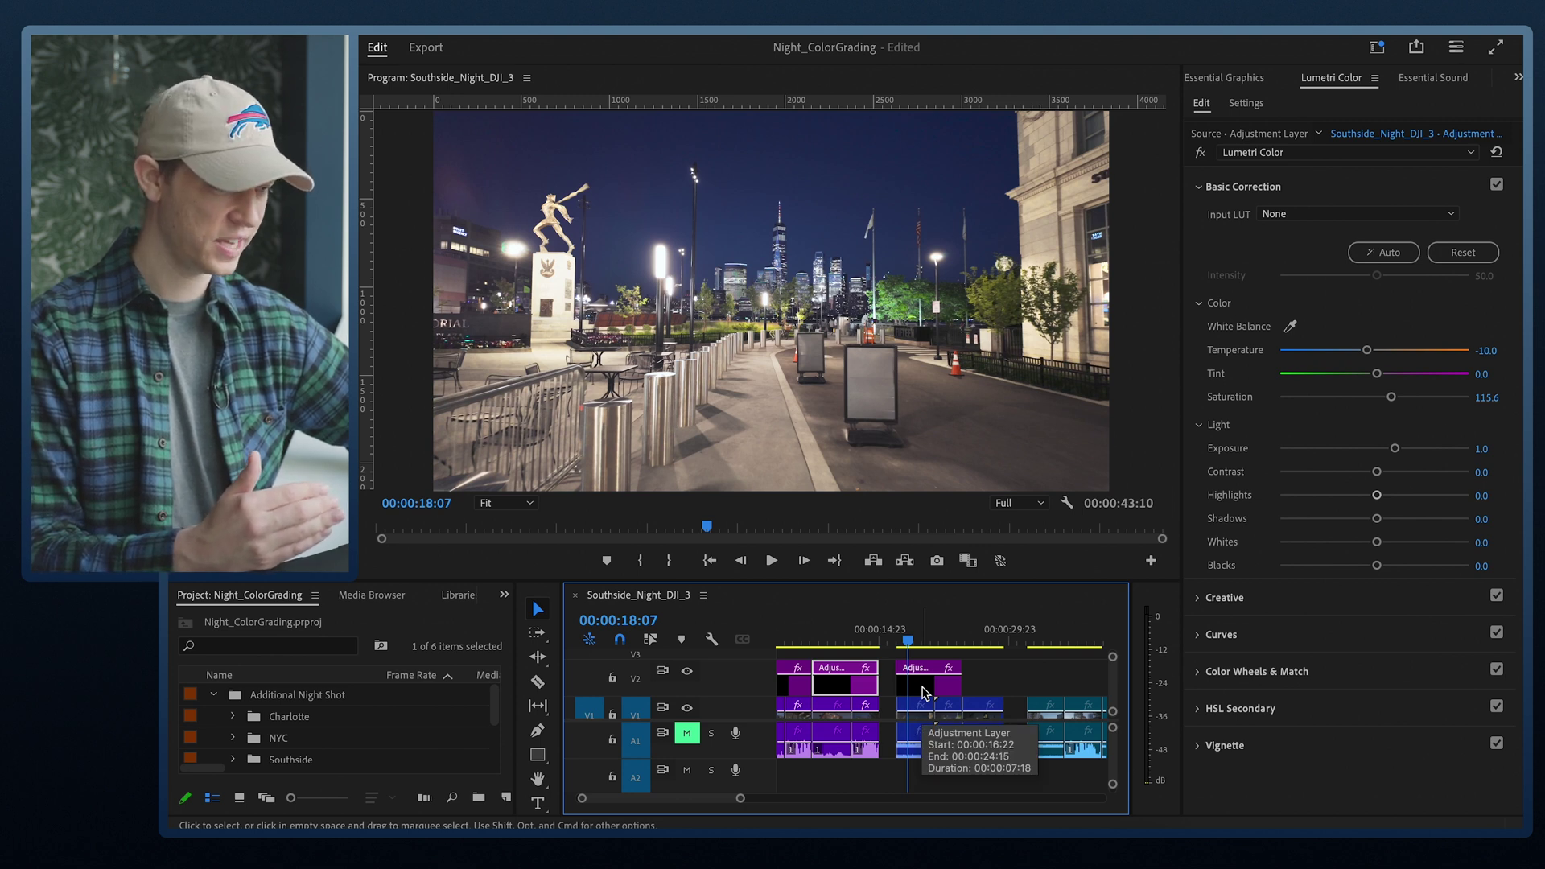
left_click(923, 692)
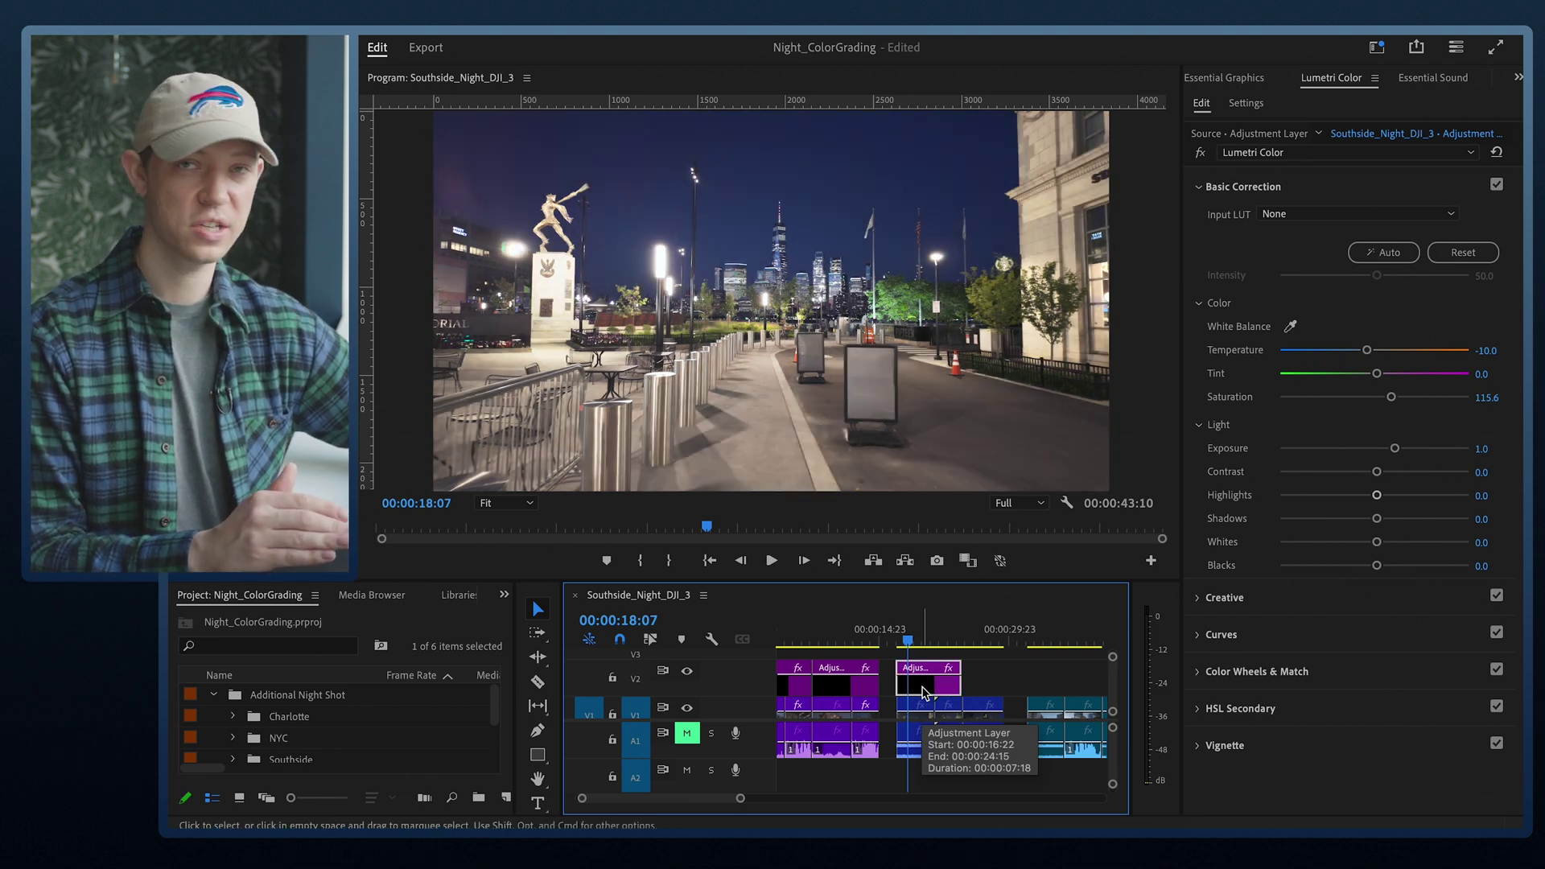
key("space")
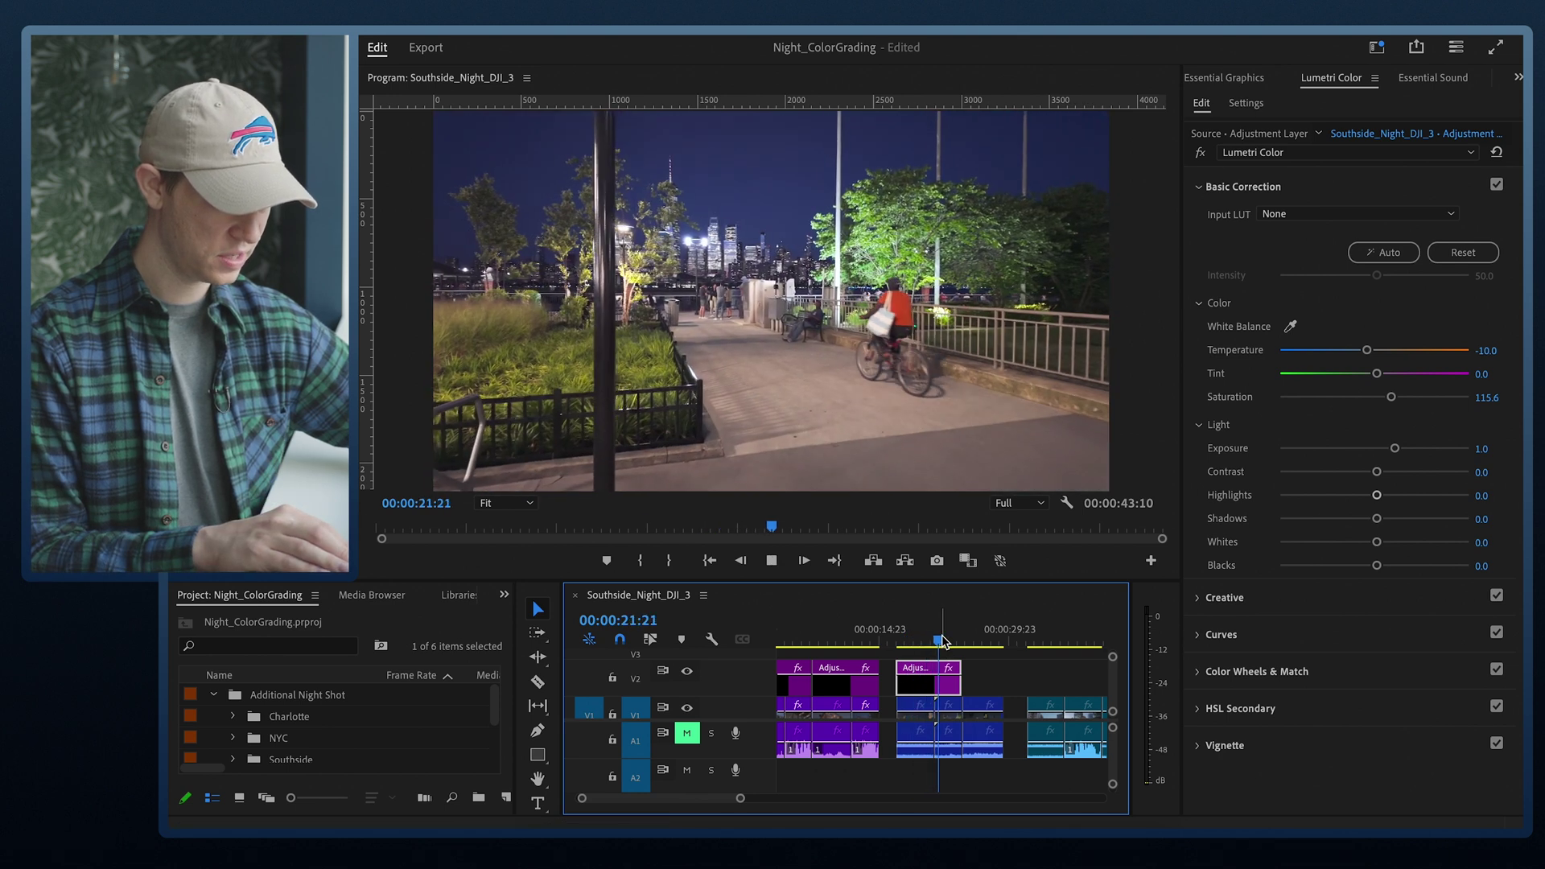
Pull the NYC adjustment layer's Highlights down to -28.9 and play back to check.
key("space")
left_click(935, 649)
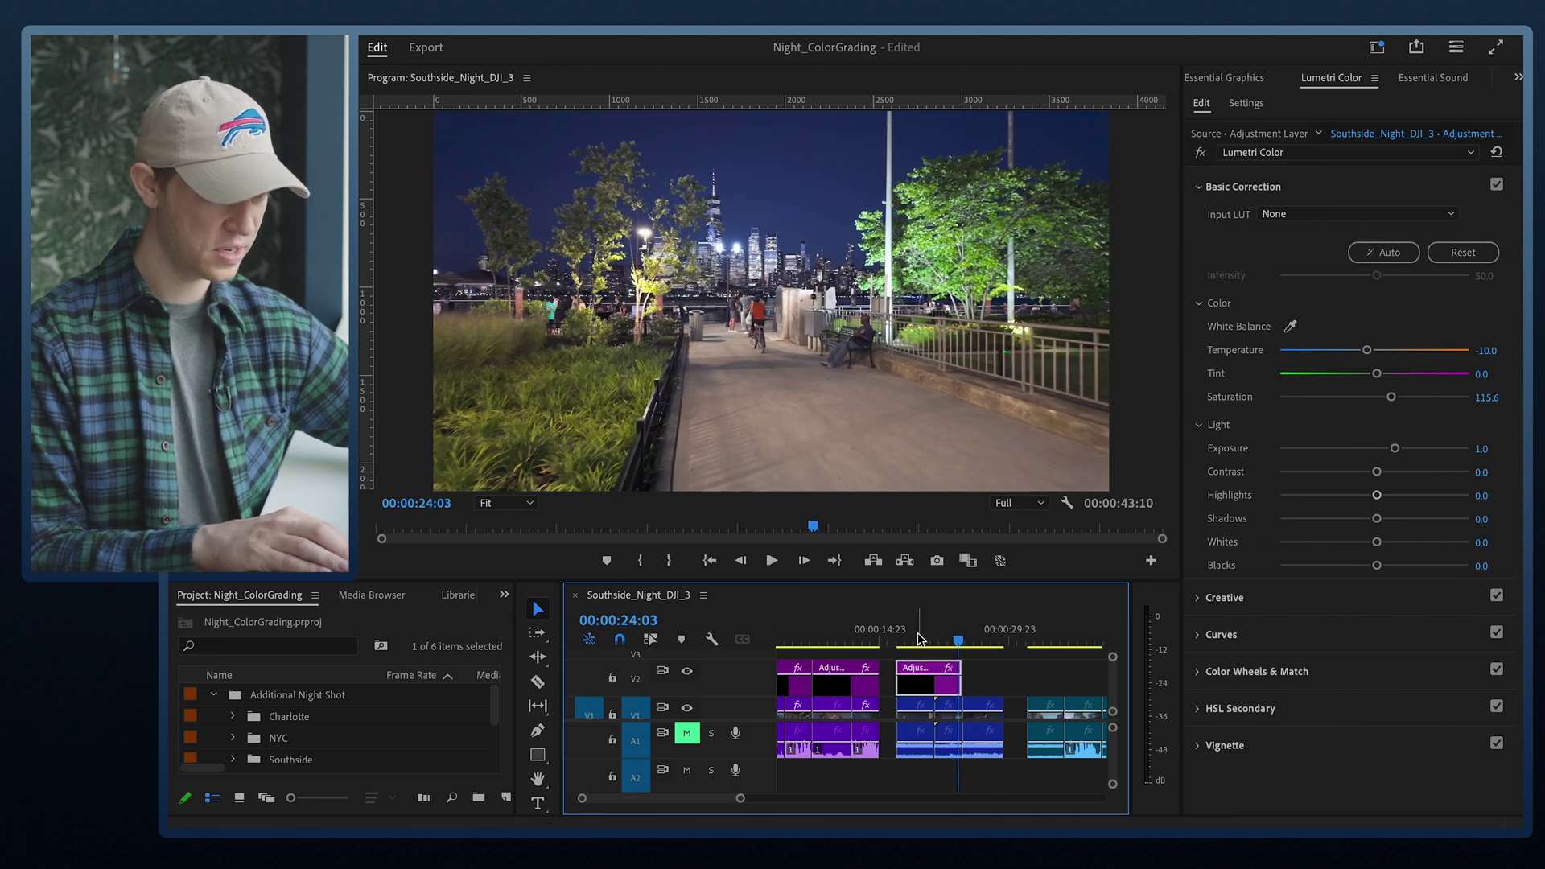
left_click(914, 640)
left_click(939, 672)
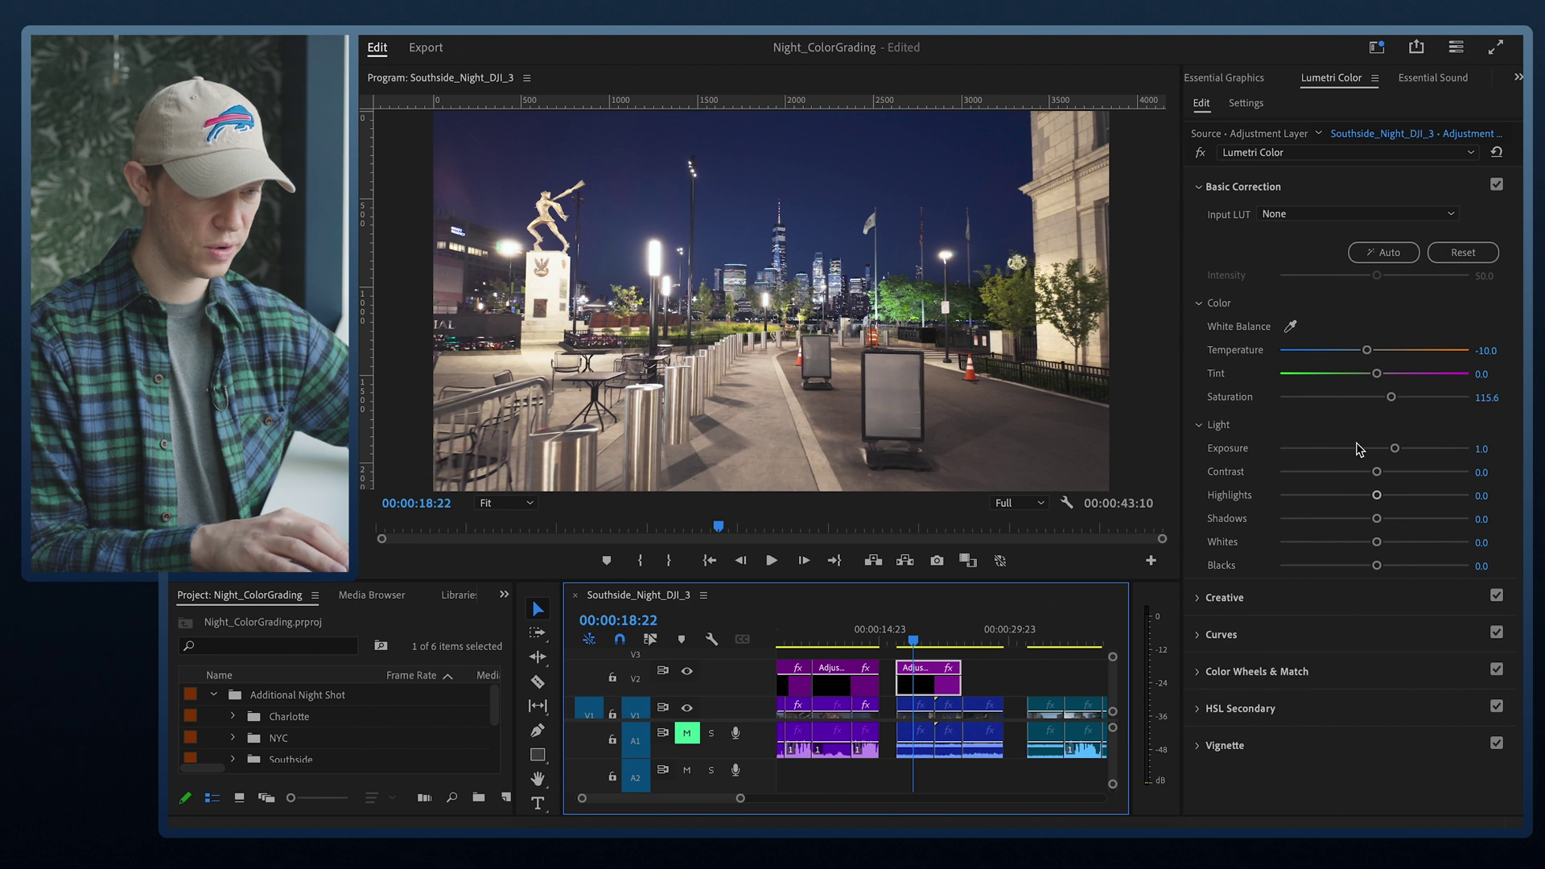
left_click(1350, 494)
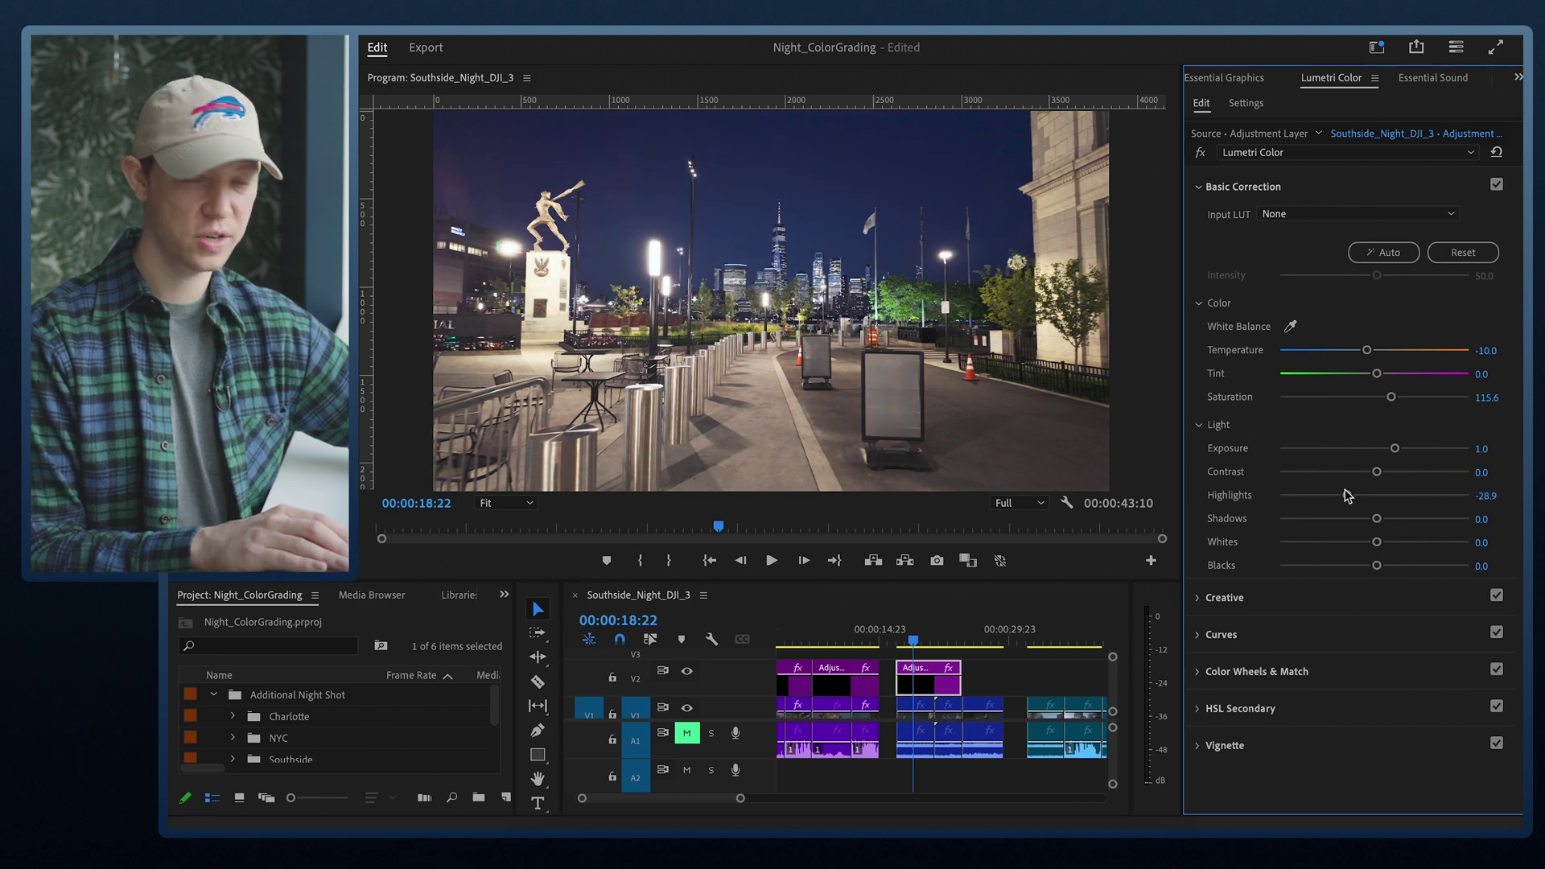
key("space")
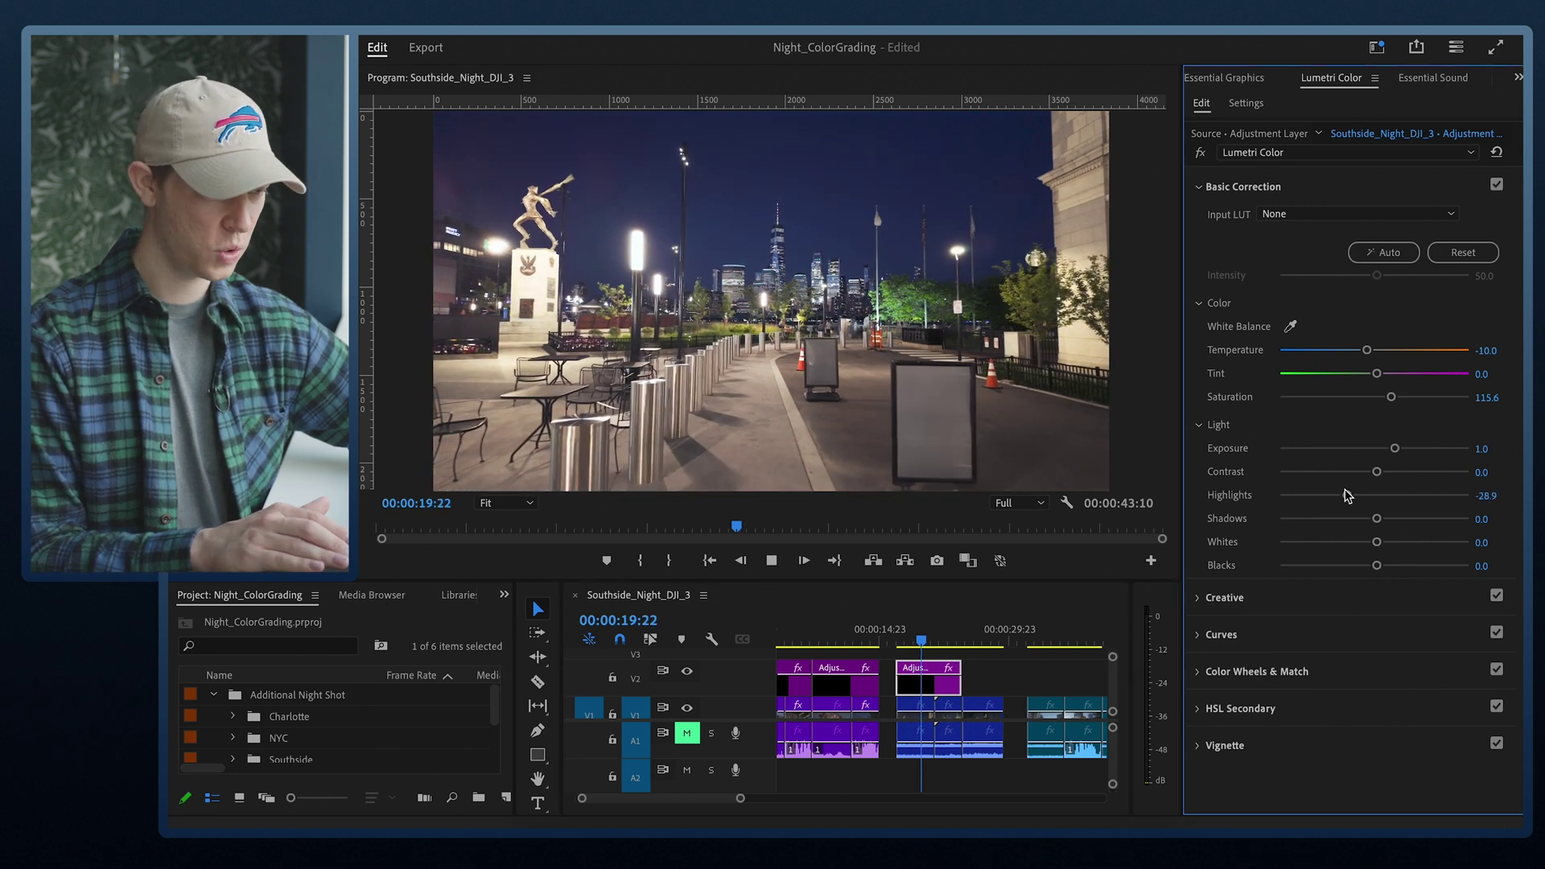
key("space")
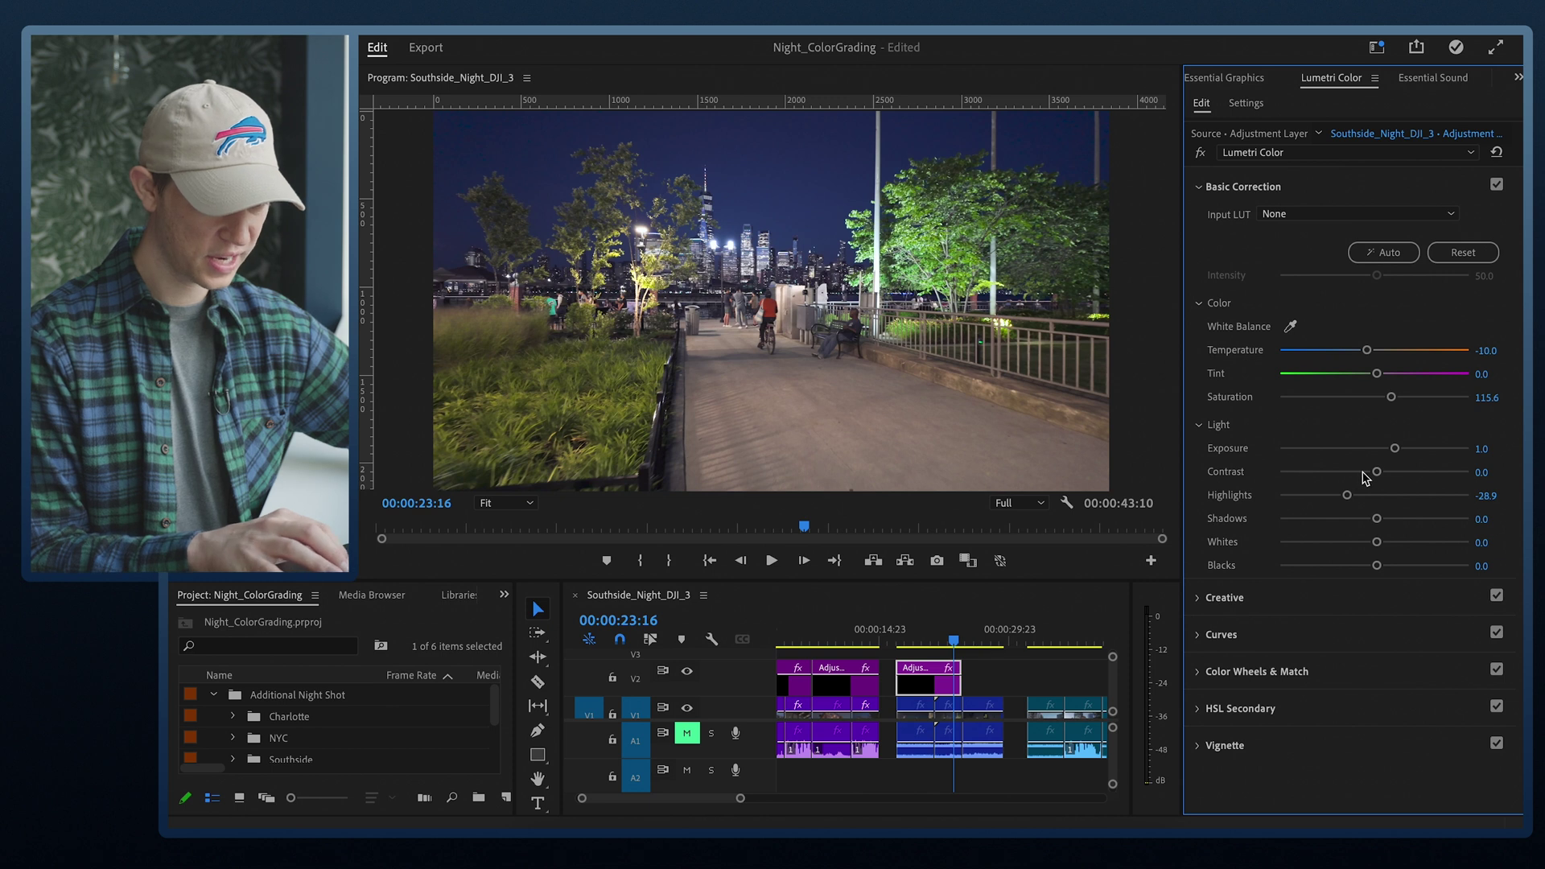
Lift the lower part of the master luma curve and replay from 20:10.
left_click(1239, 634)
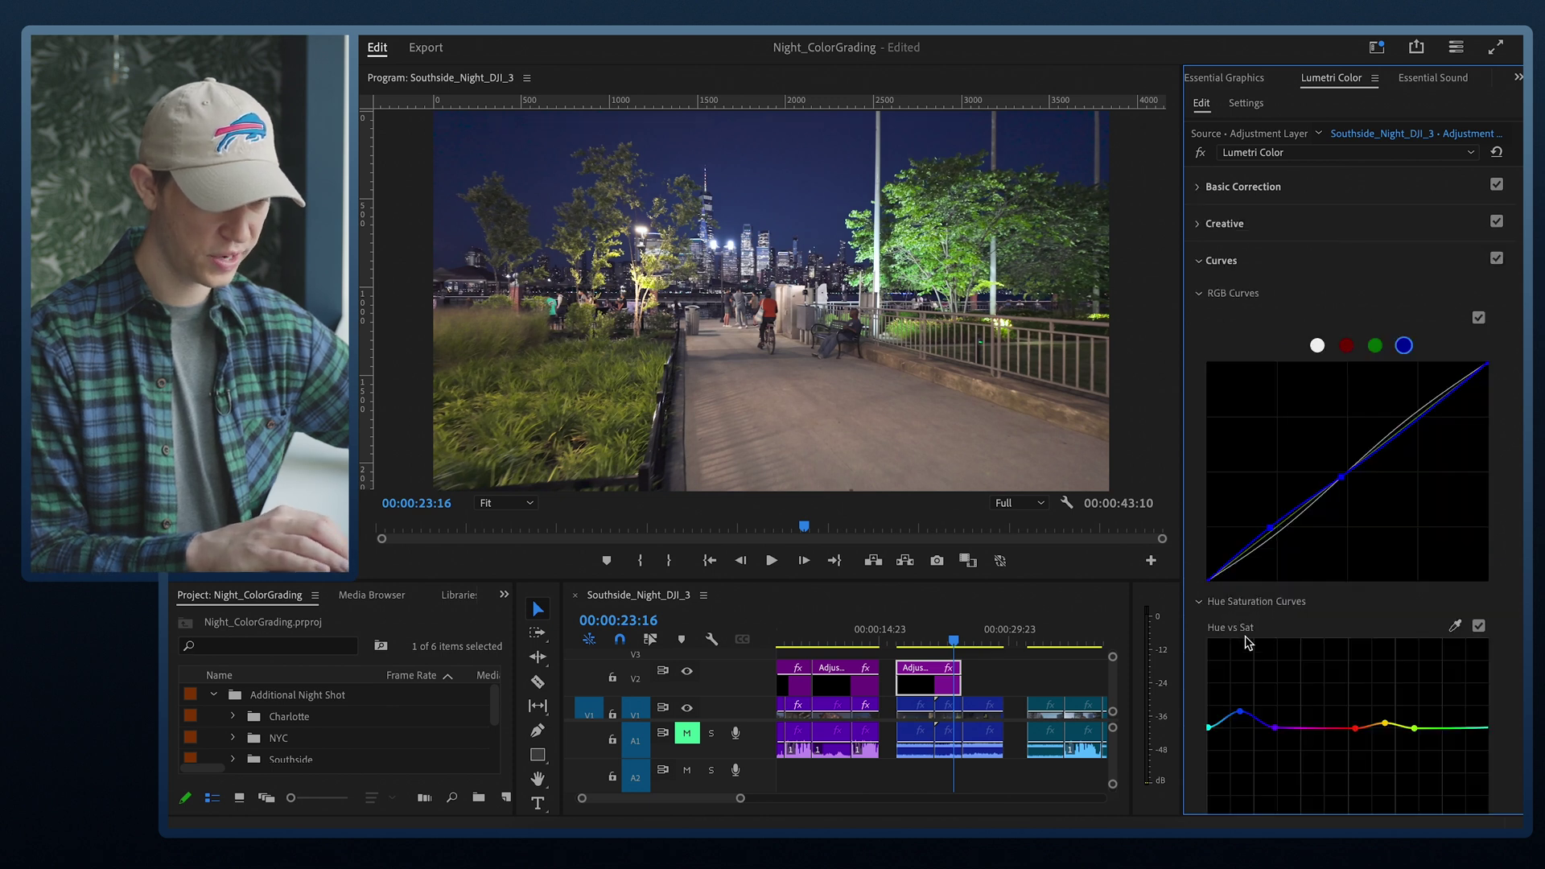
left_click(1317, 347)
left_click_drag(1285, 529, 1285, 524)
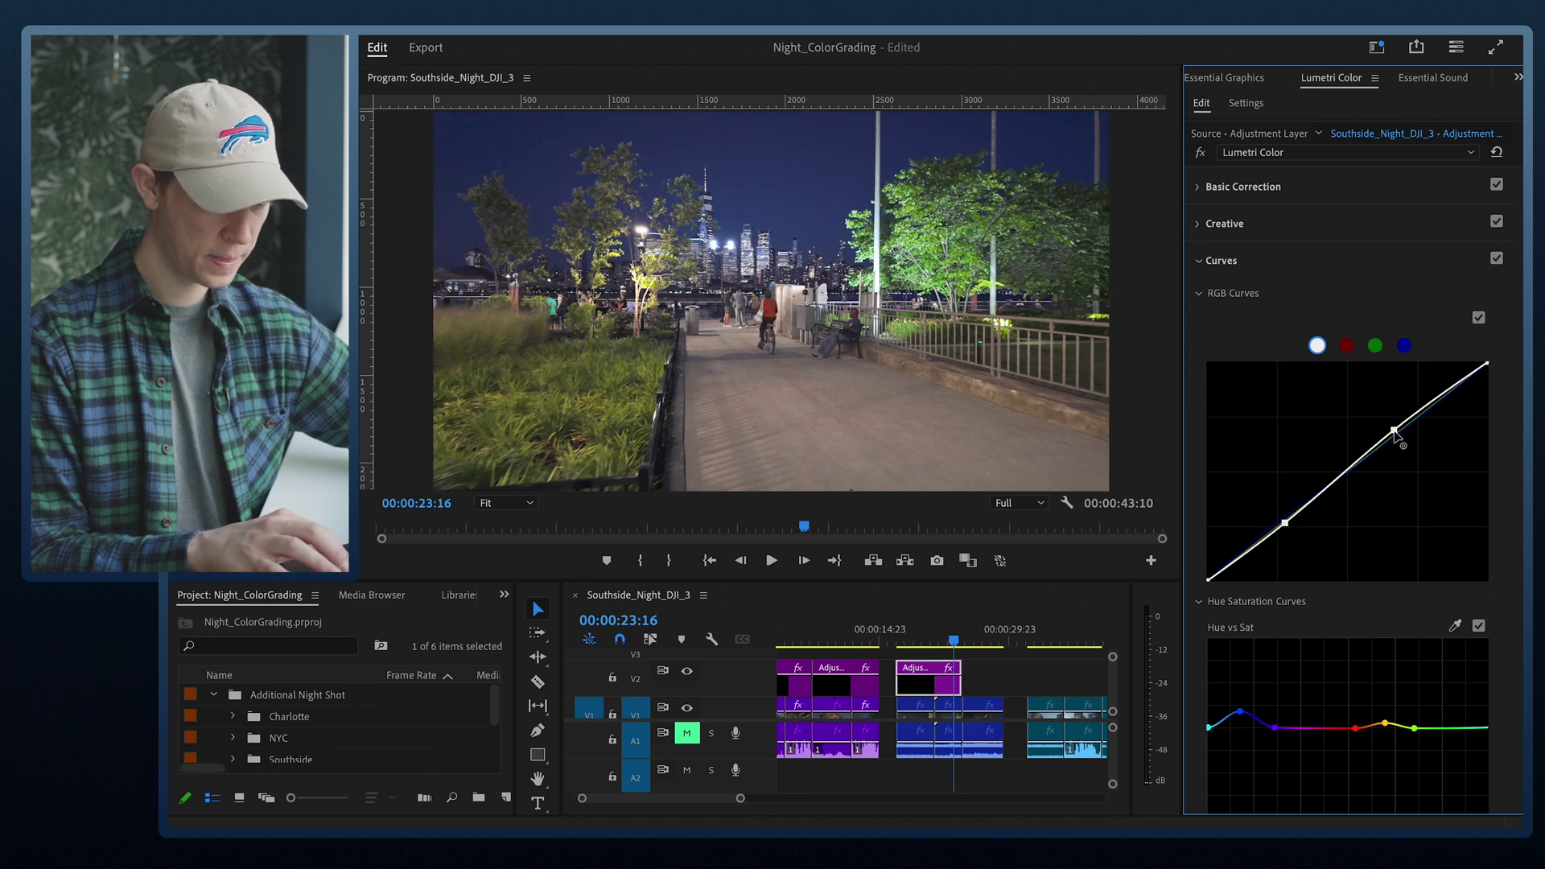
left_click(925, 640)
key("space")
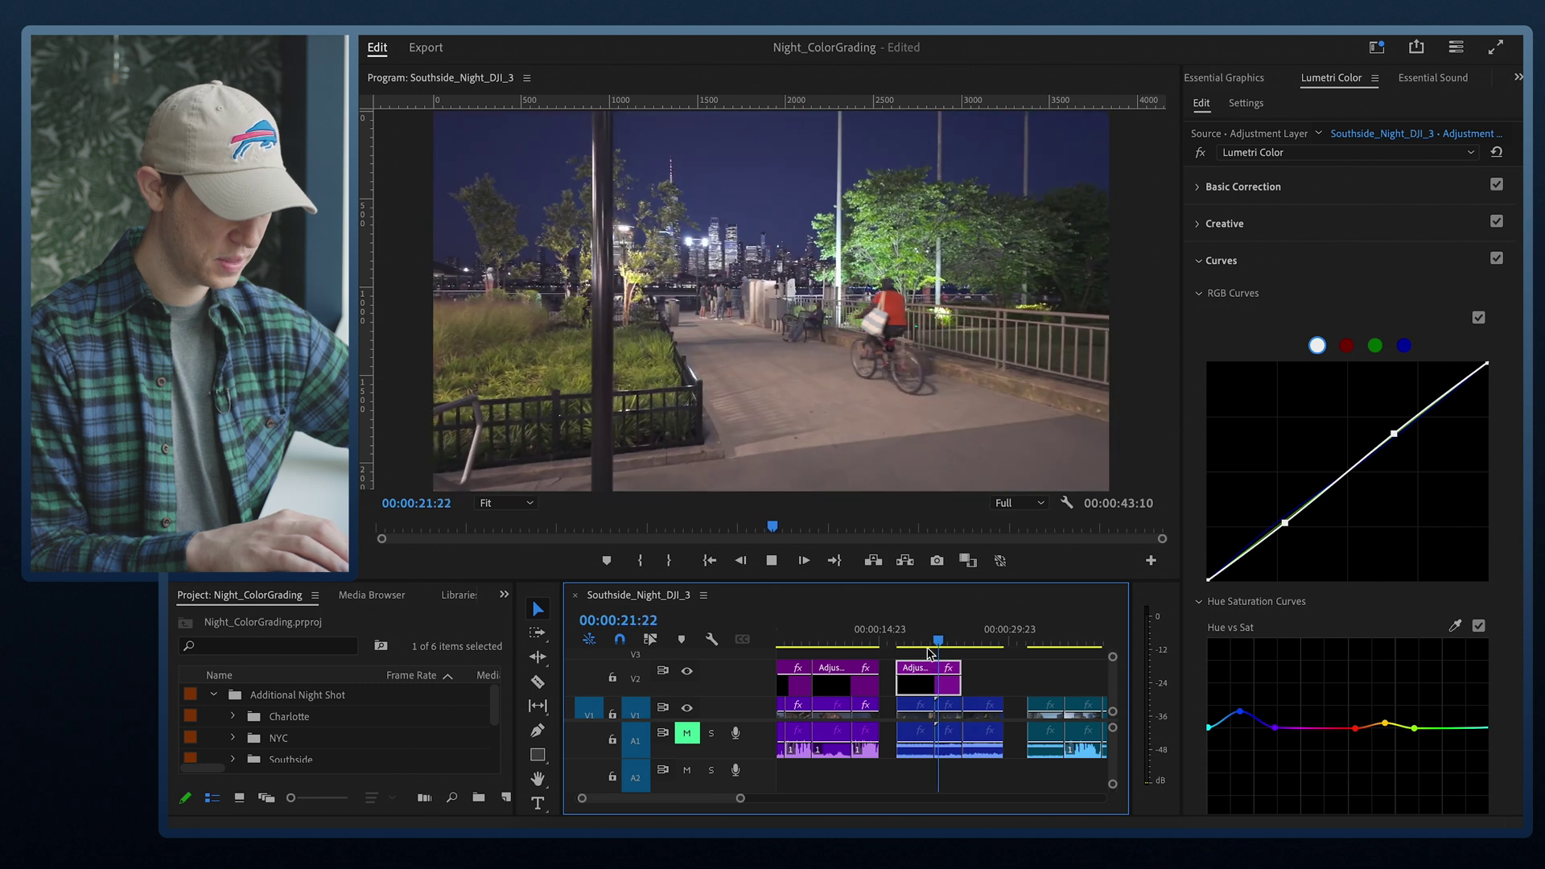
Extend the adjustment layer's right edge to the end of the NYC clip at 29:11.
left_click_drag(962, 667, 1002, 665)
left_click(988, 638)
key("Left")
key("Left")
Select the NYC_Night_DJI_3 clip on V1 and raise its Exposure to 1.0.
left_click(975, 641)
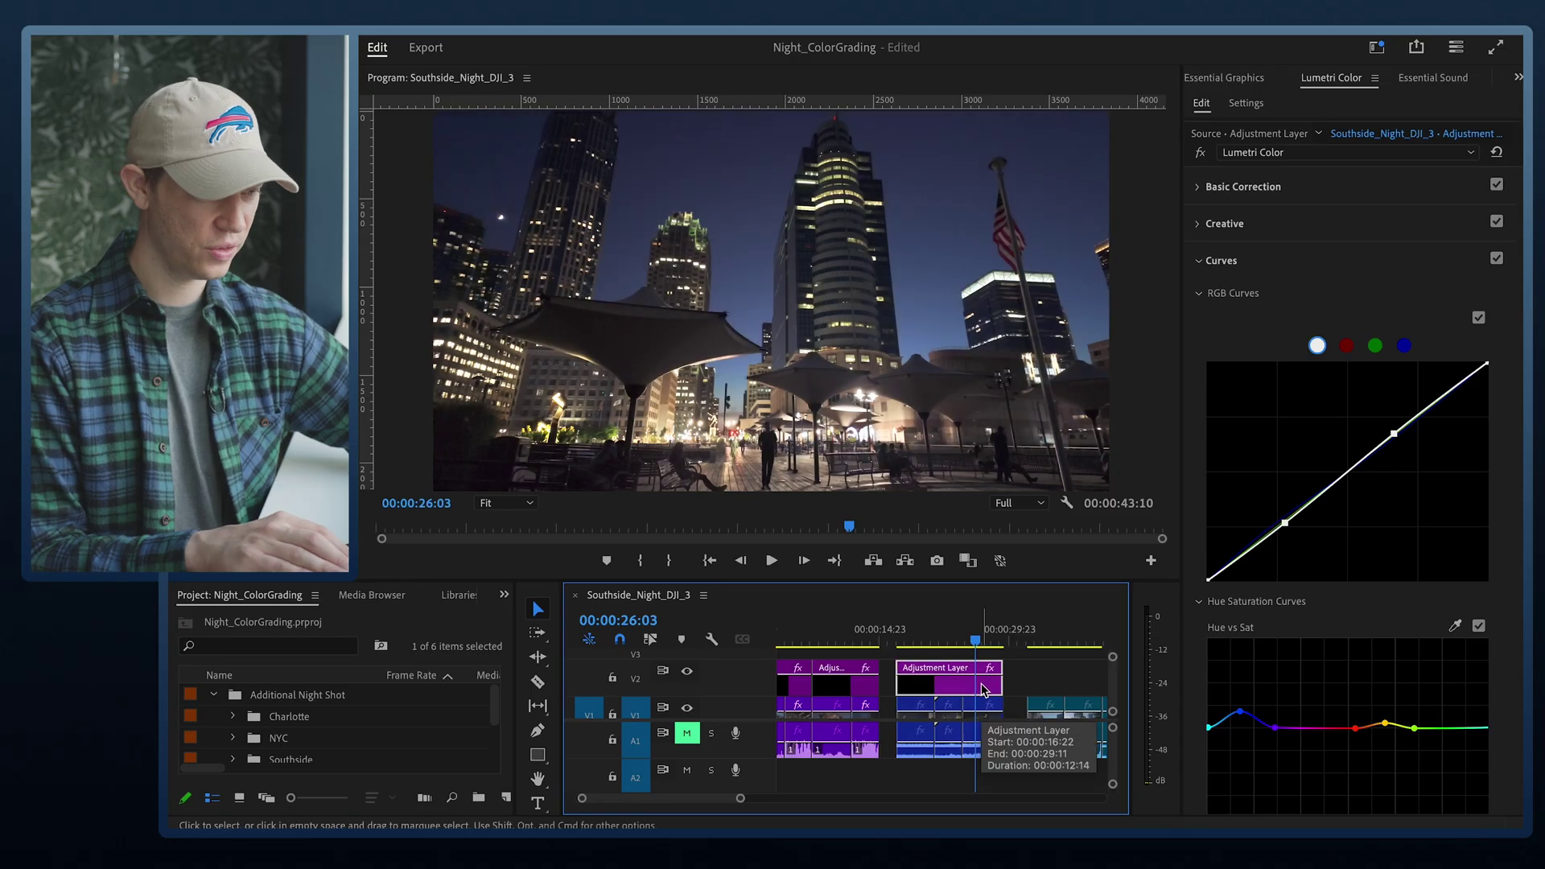
left_click(983, 706)
left_click(1243, 187)
left_click_drag(1377, 448, 1341, 499)
Set its Highlights to -34.6 and toggle Basic Correction off and on to compare.
left_click(1497, 185)
left_click(1496, 185)
left_click(1496, 185)
left_click(1496, 185)
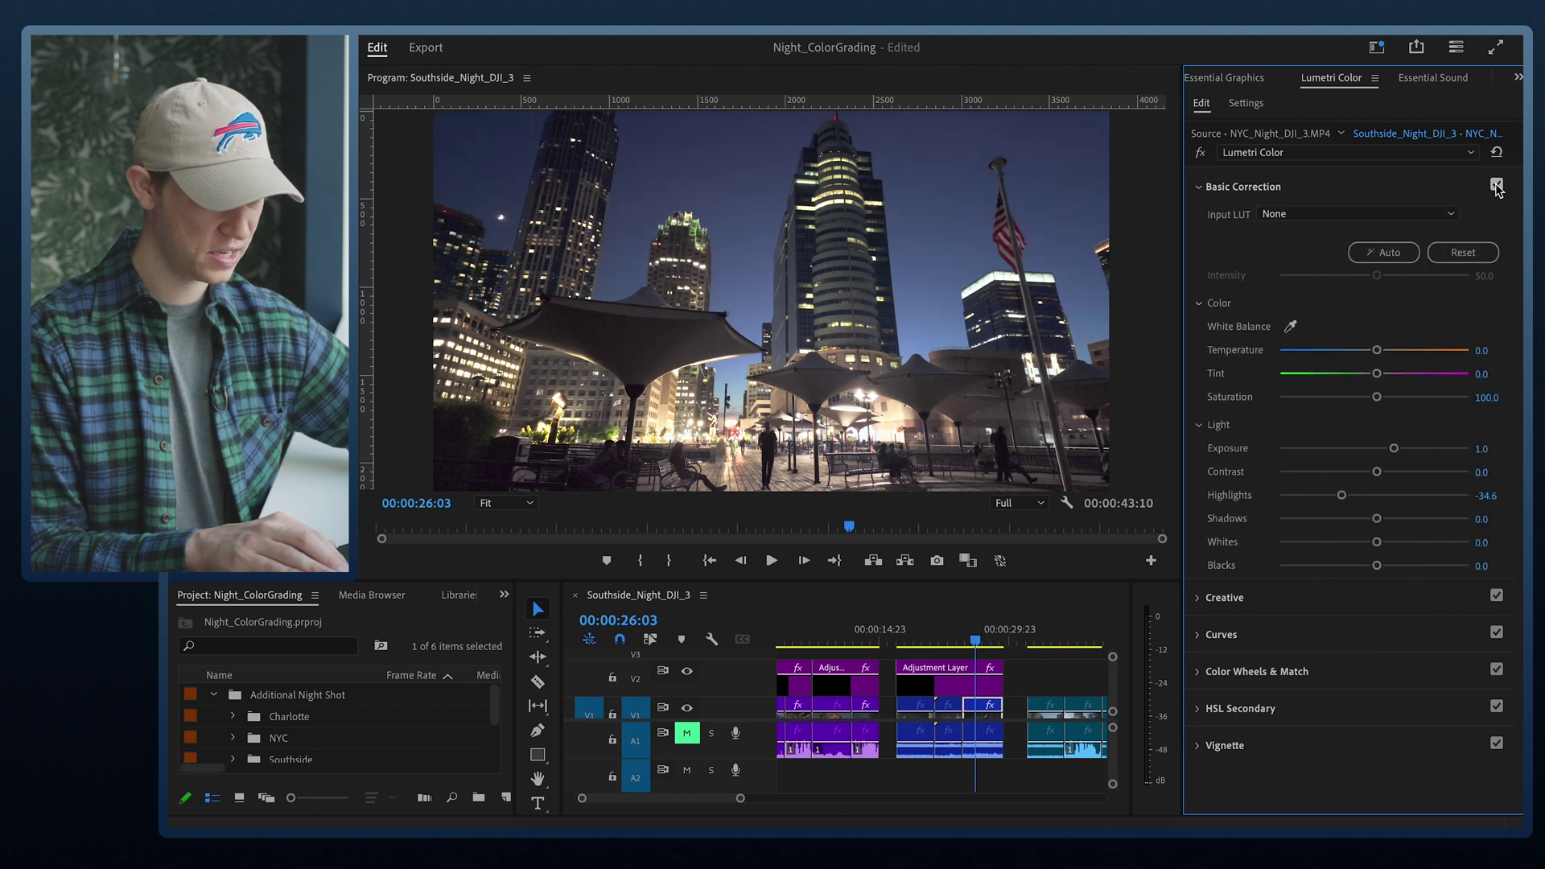
scroll(855, 700, "down", 3)
left_click(854, 700)
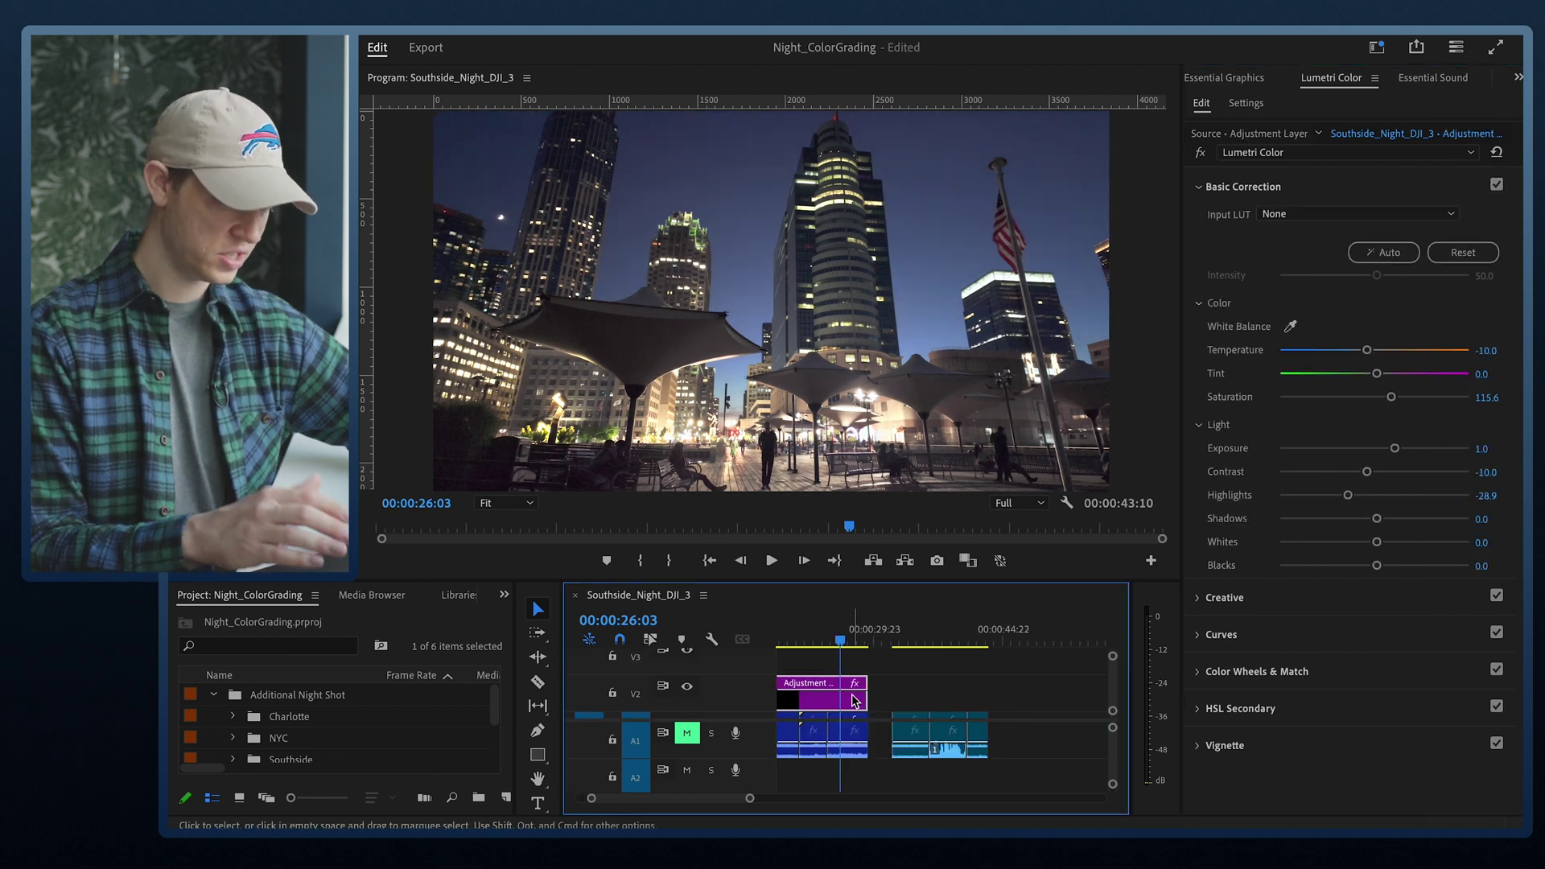
Alt-drag a copy of the adjustment layer over the later clip and play it back from 33:20.
left_click_drag(855, 700, 950, 685)
left_click(907, 642)
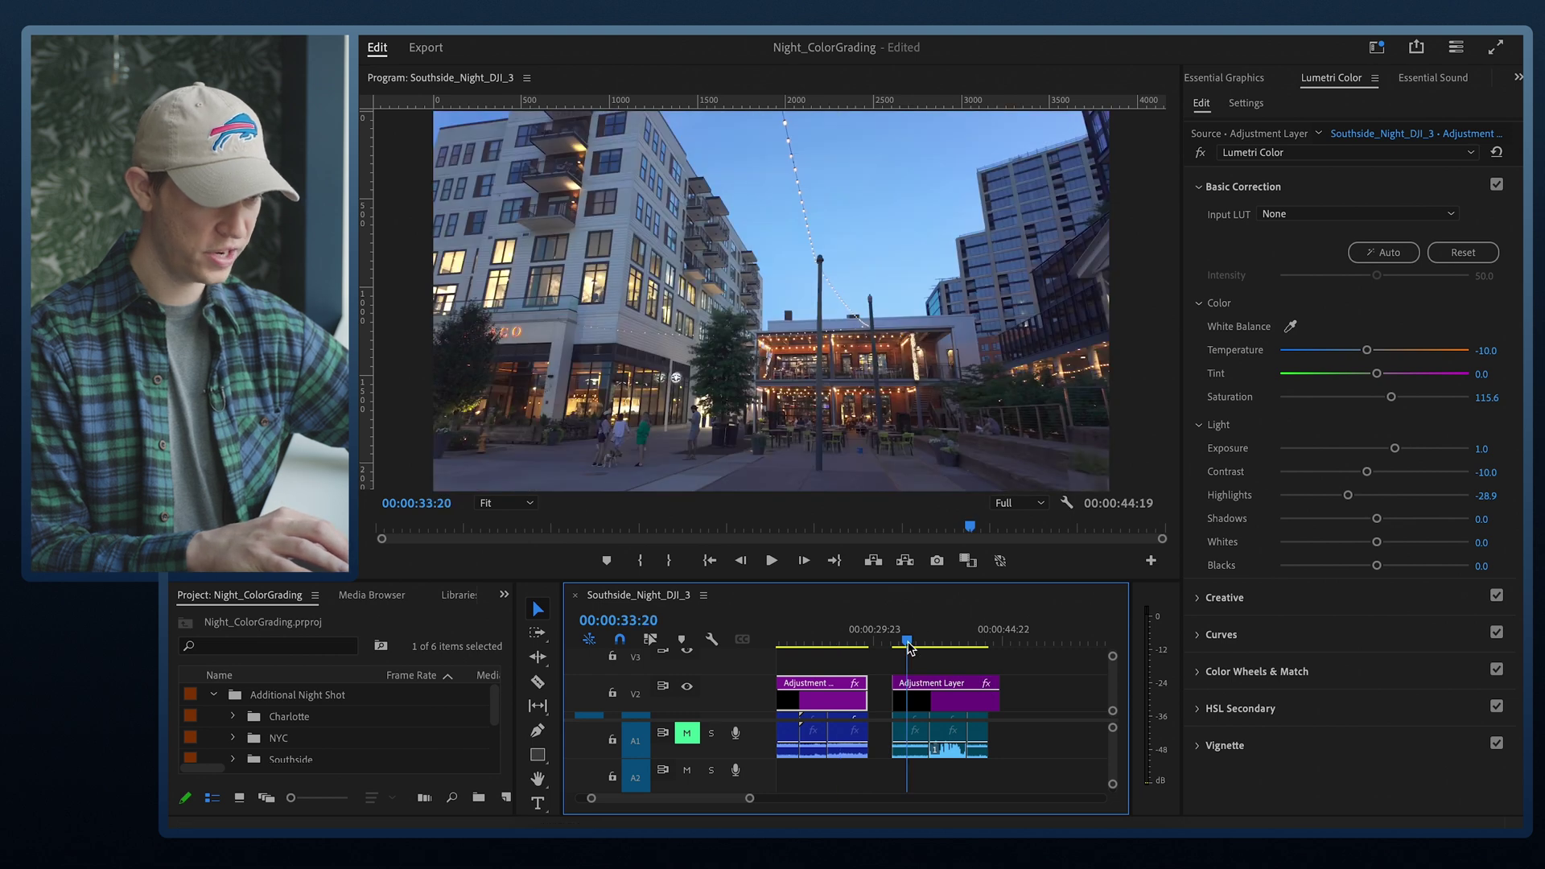
left_click(913, 698)
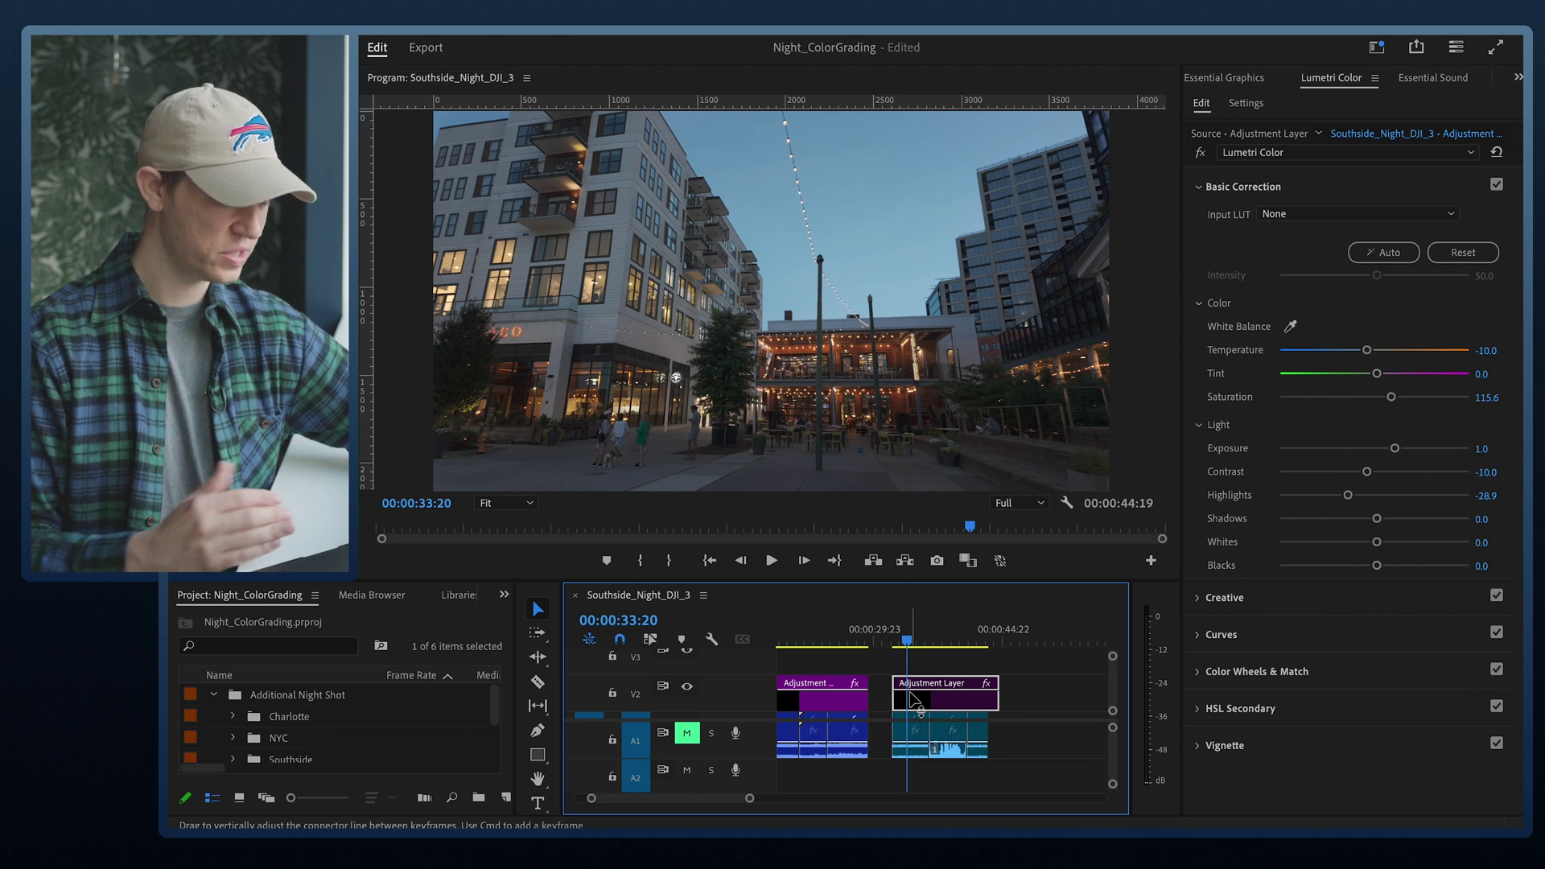
key("space")
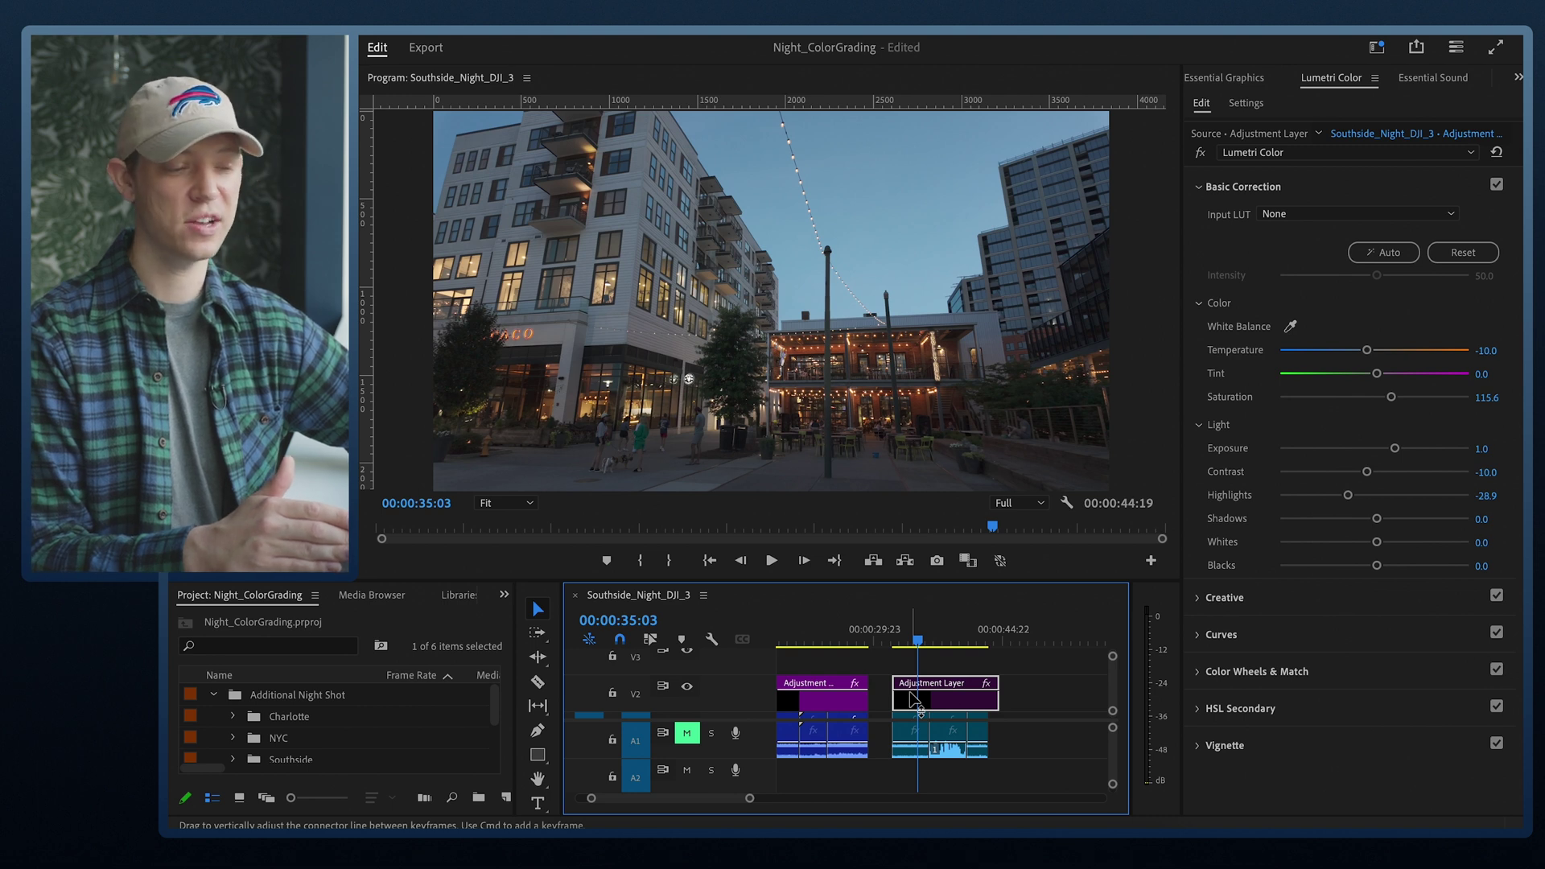
left_click_drag(914, 699, 913, 696)
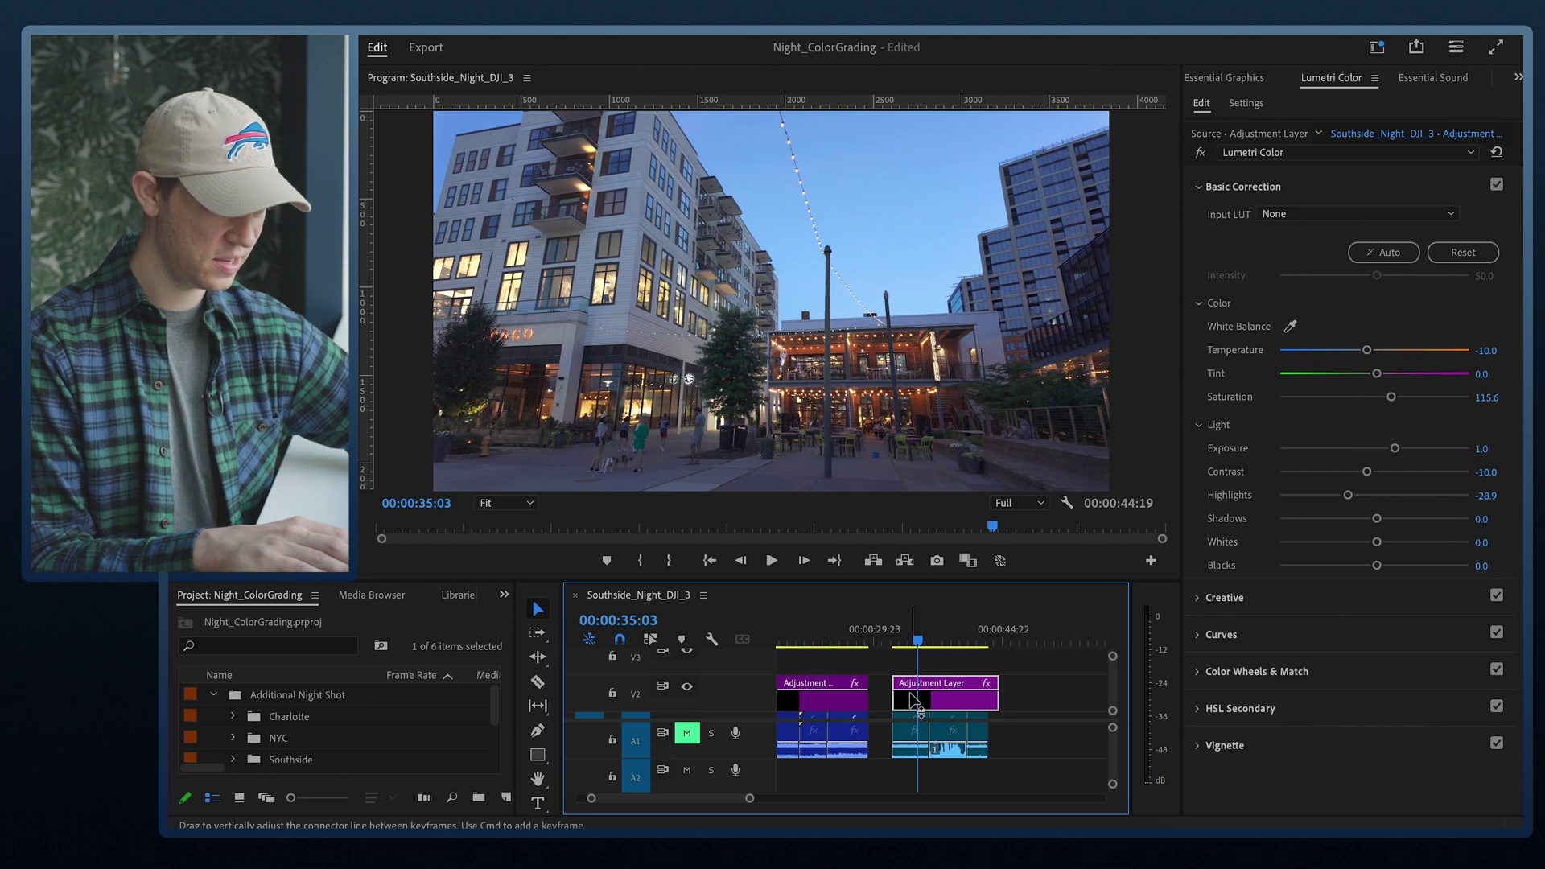
key("space")
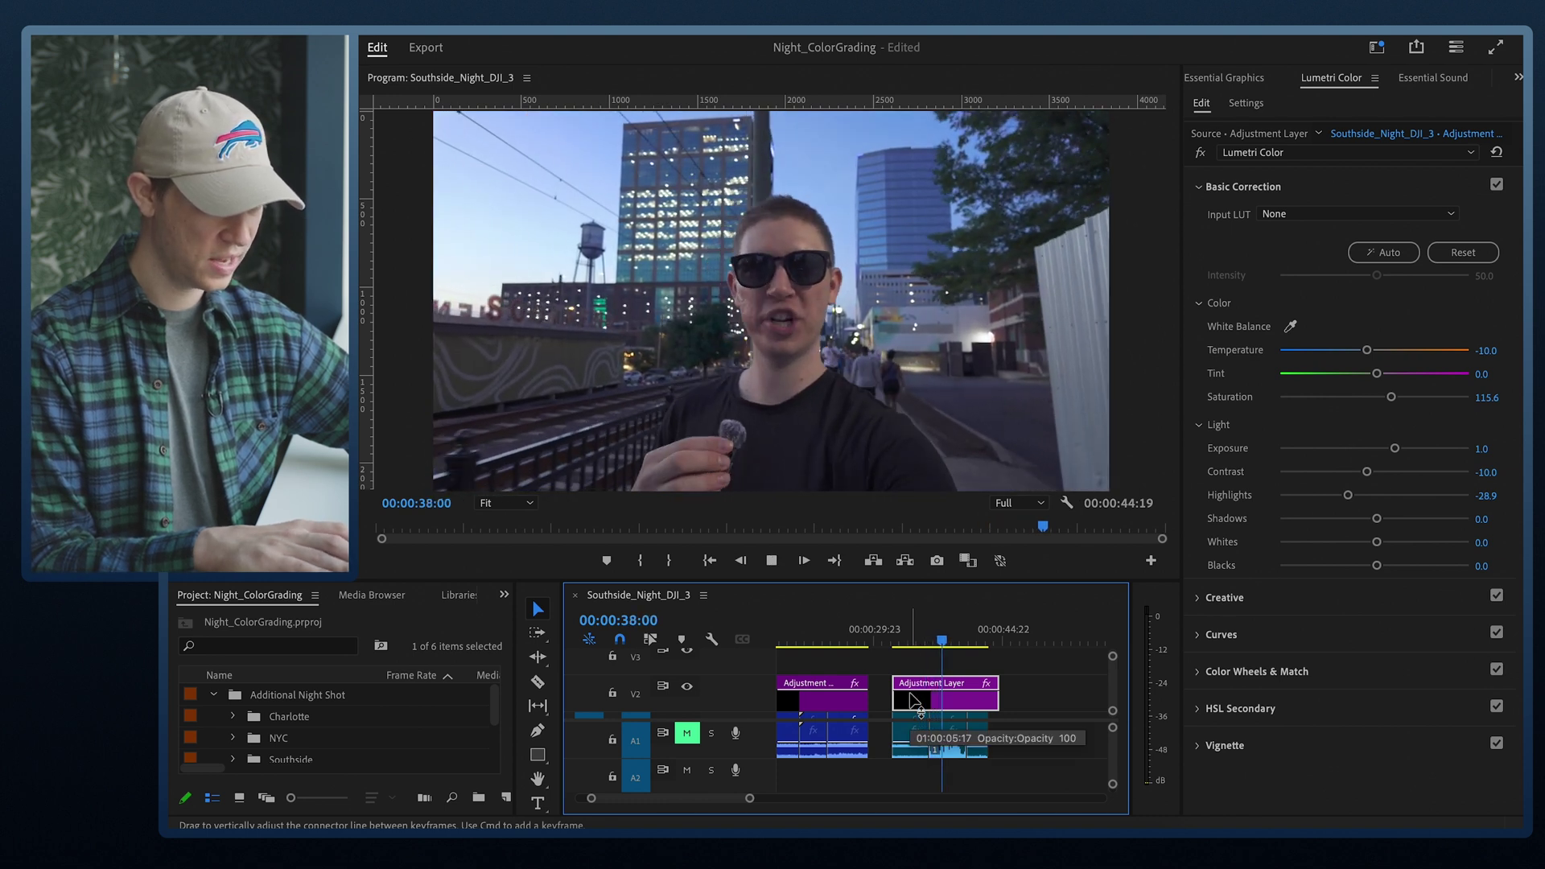
key("space")
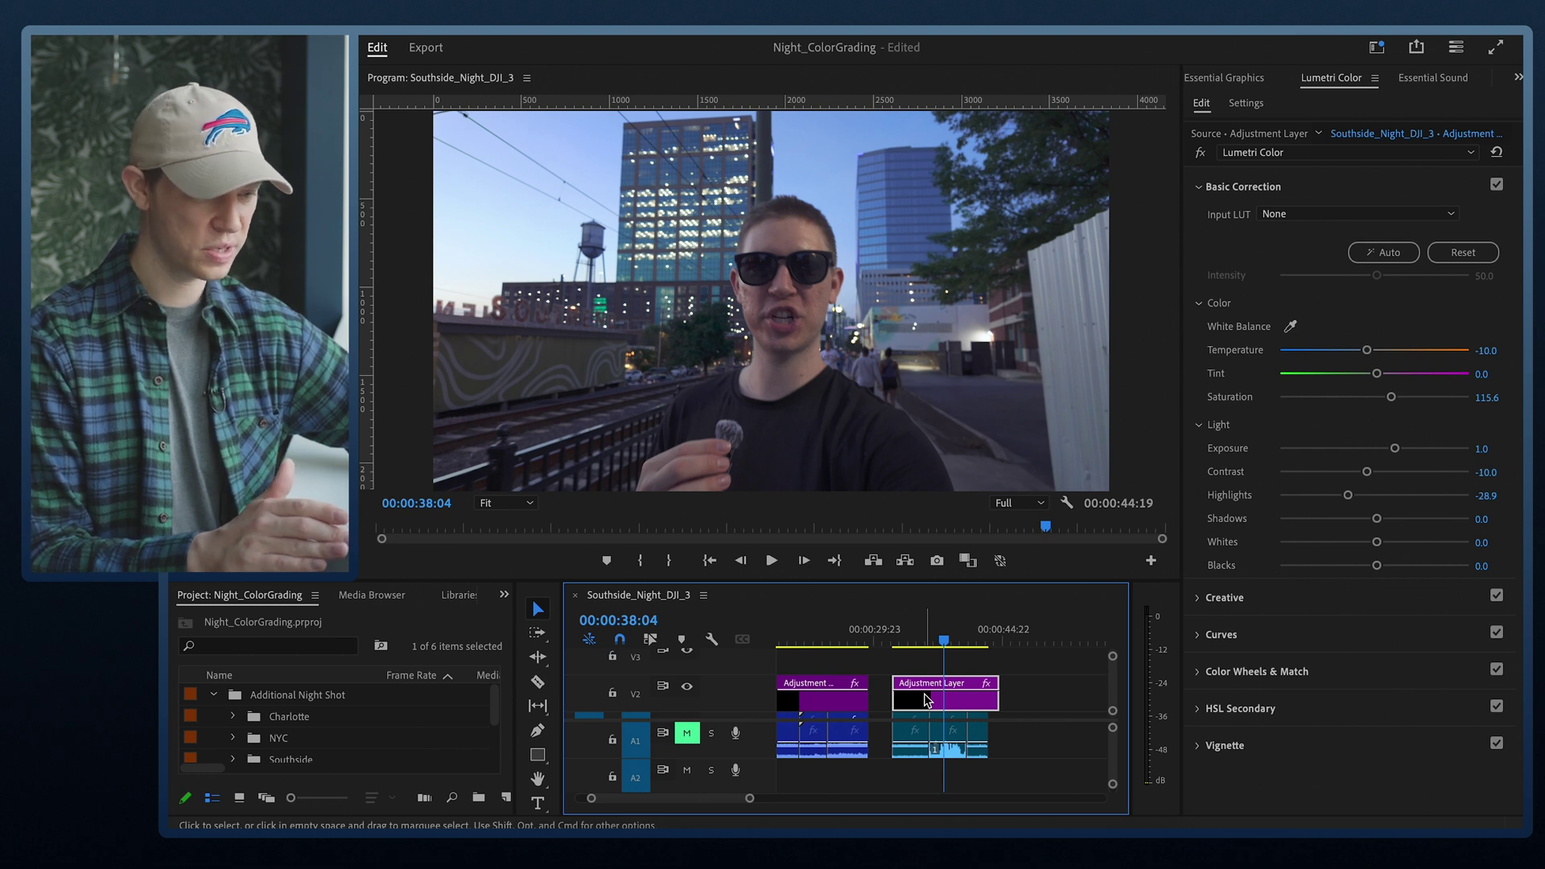
Slightly reshape the blue channel curve in the copy's Lumetri Curves.
left_click(1231, 634)
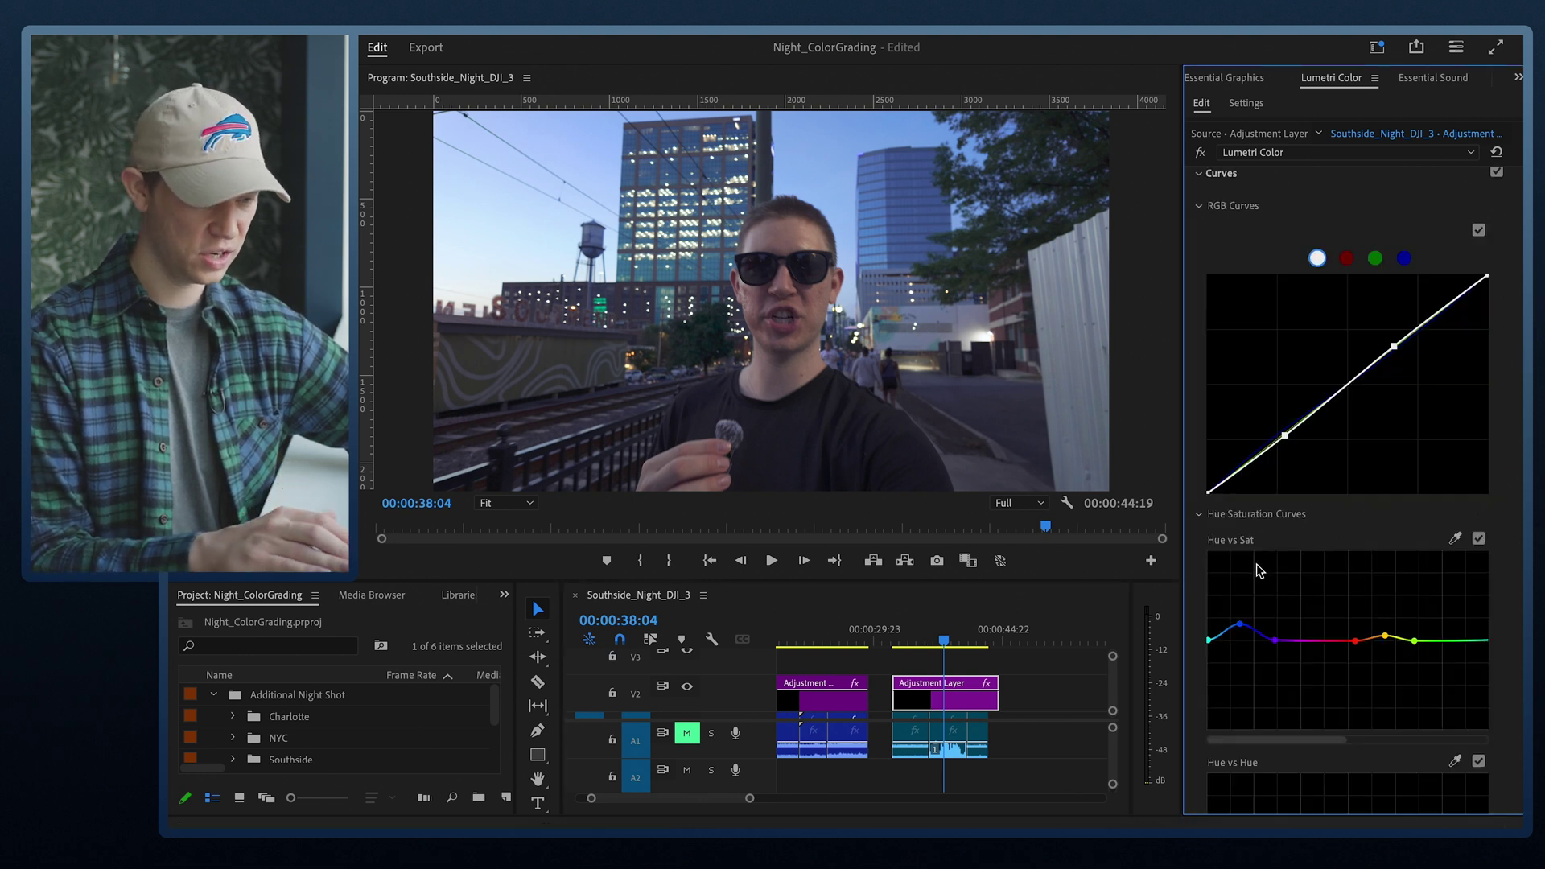
scroll(1330, 614, "down", 5)
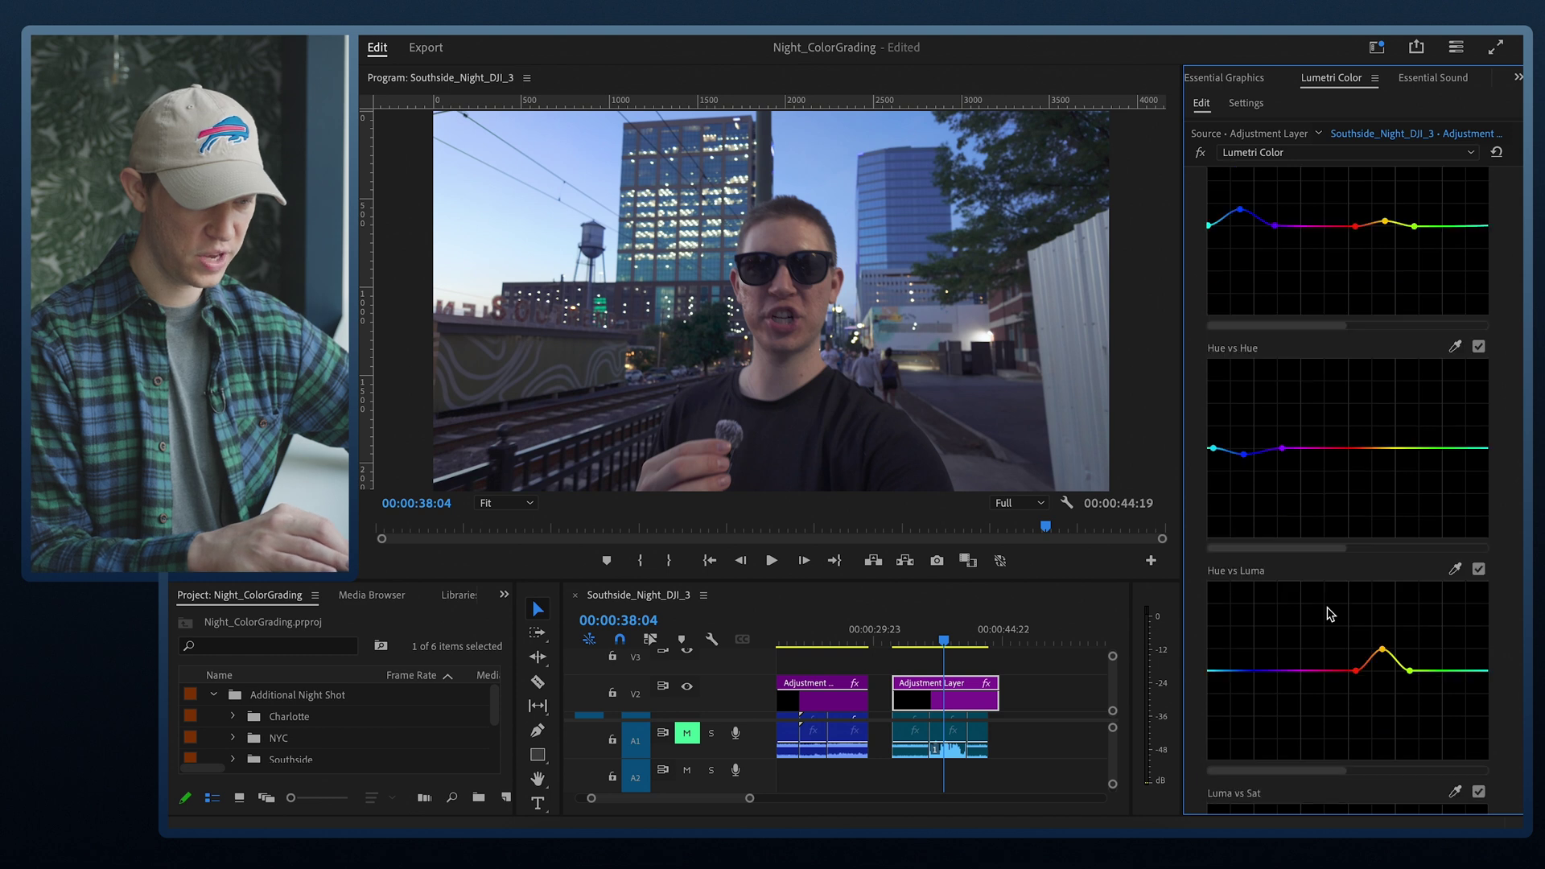
scroll(1334, 383, "up", 5)
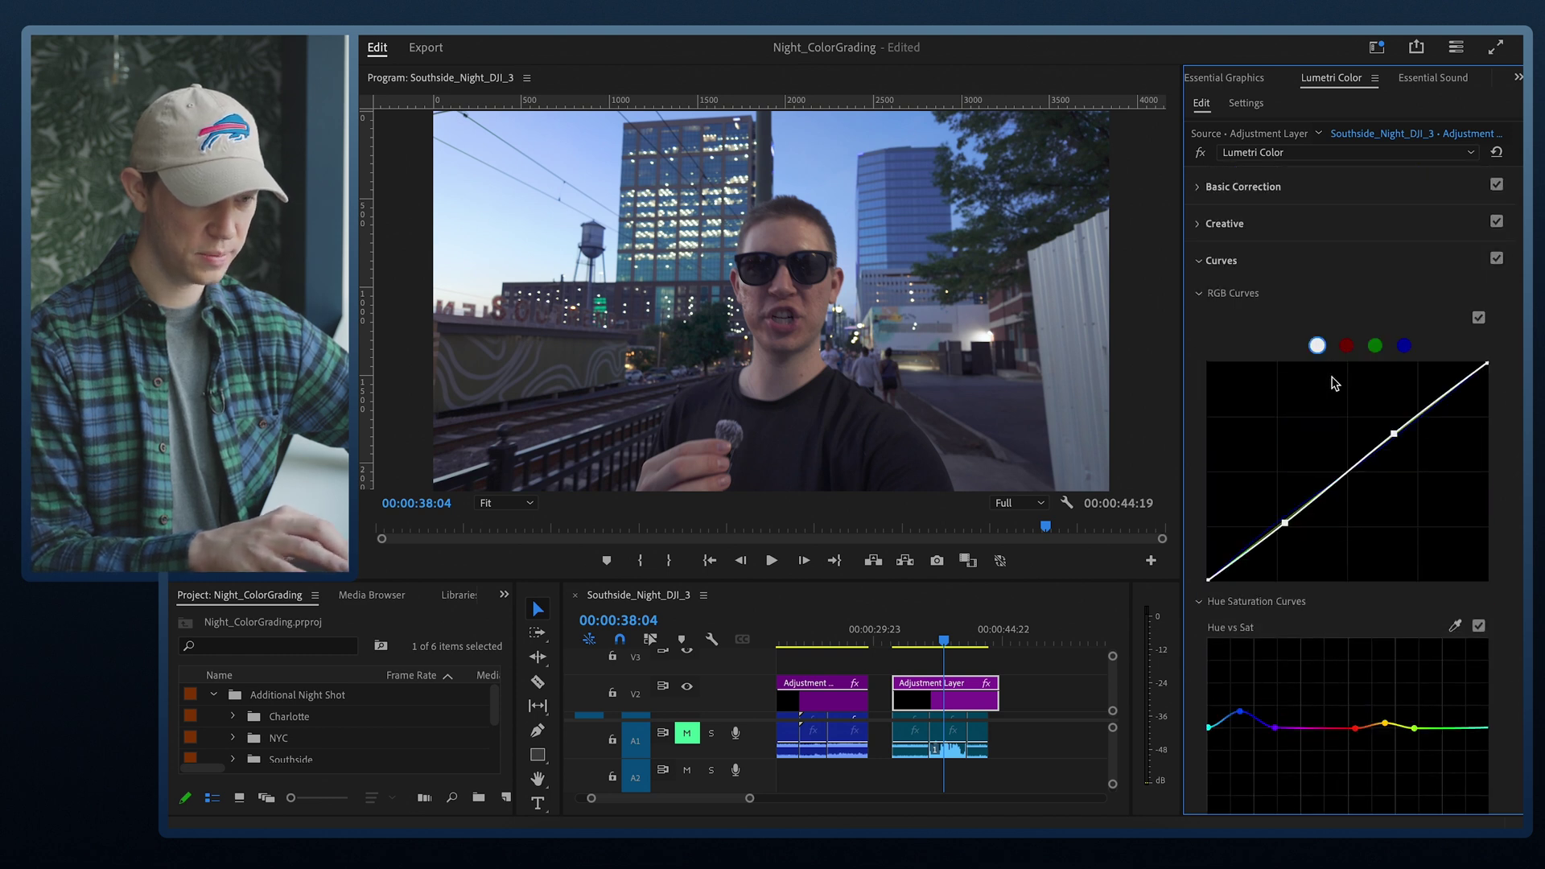
left_click(1401, 346)
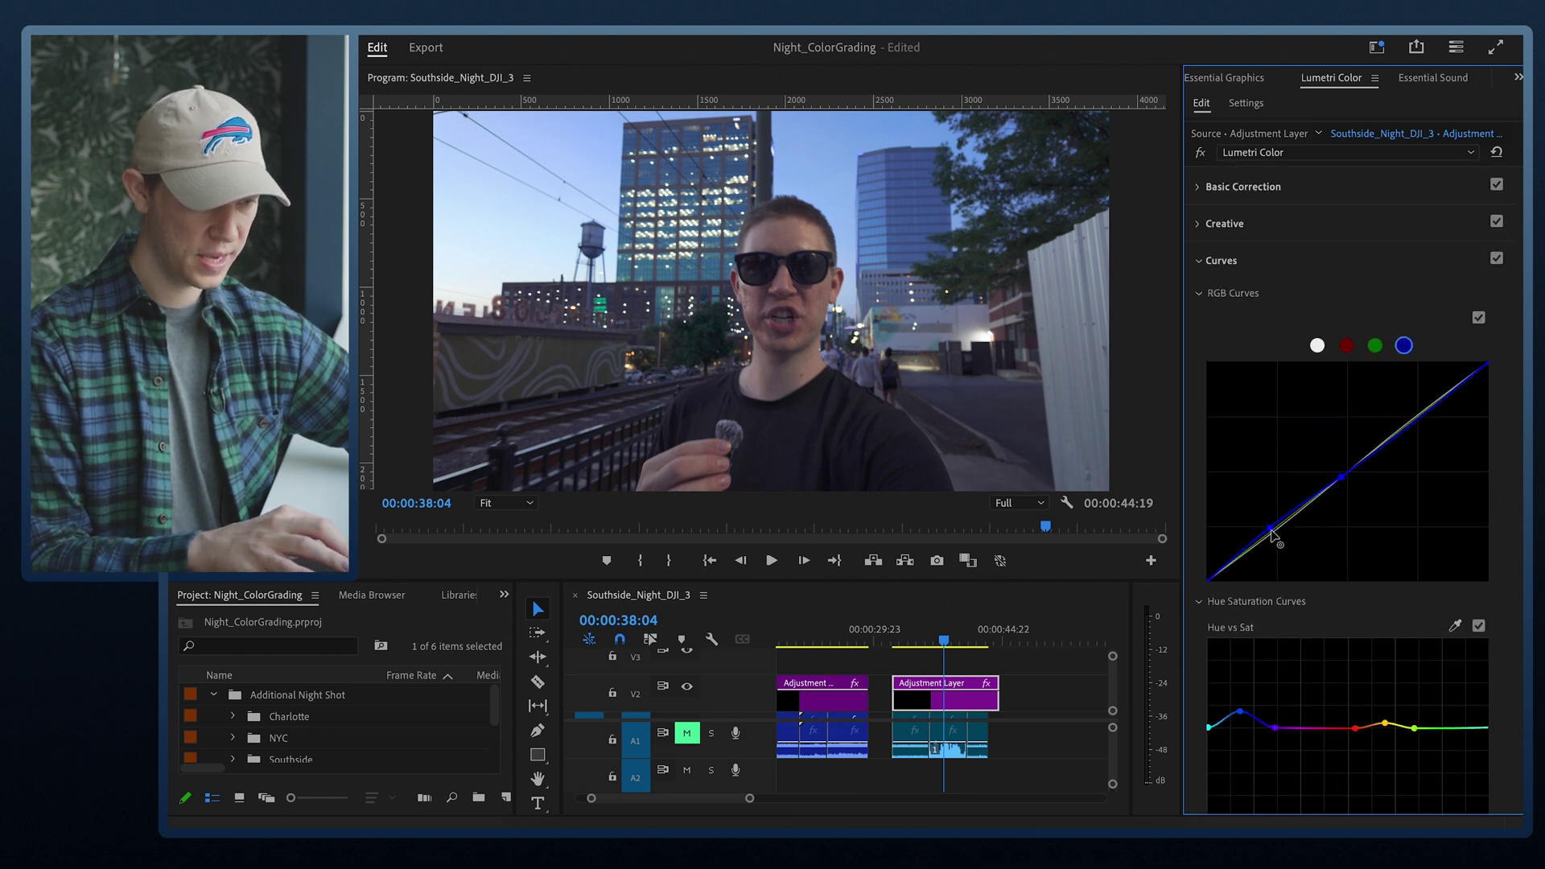
left_click_drag(1271, 529, 1277, 534)
Set the copy's Temperature to 2.4 in Basic Correction.
left_click(1303, 259)
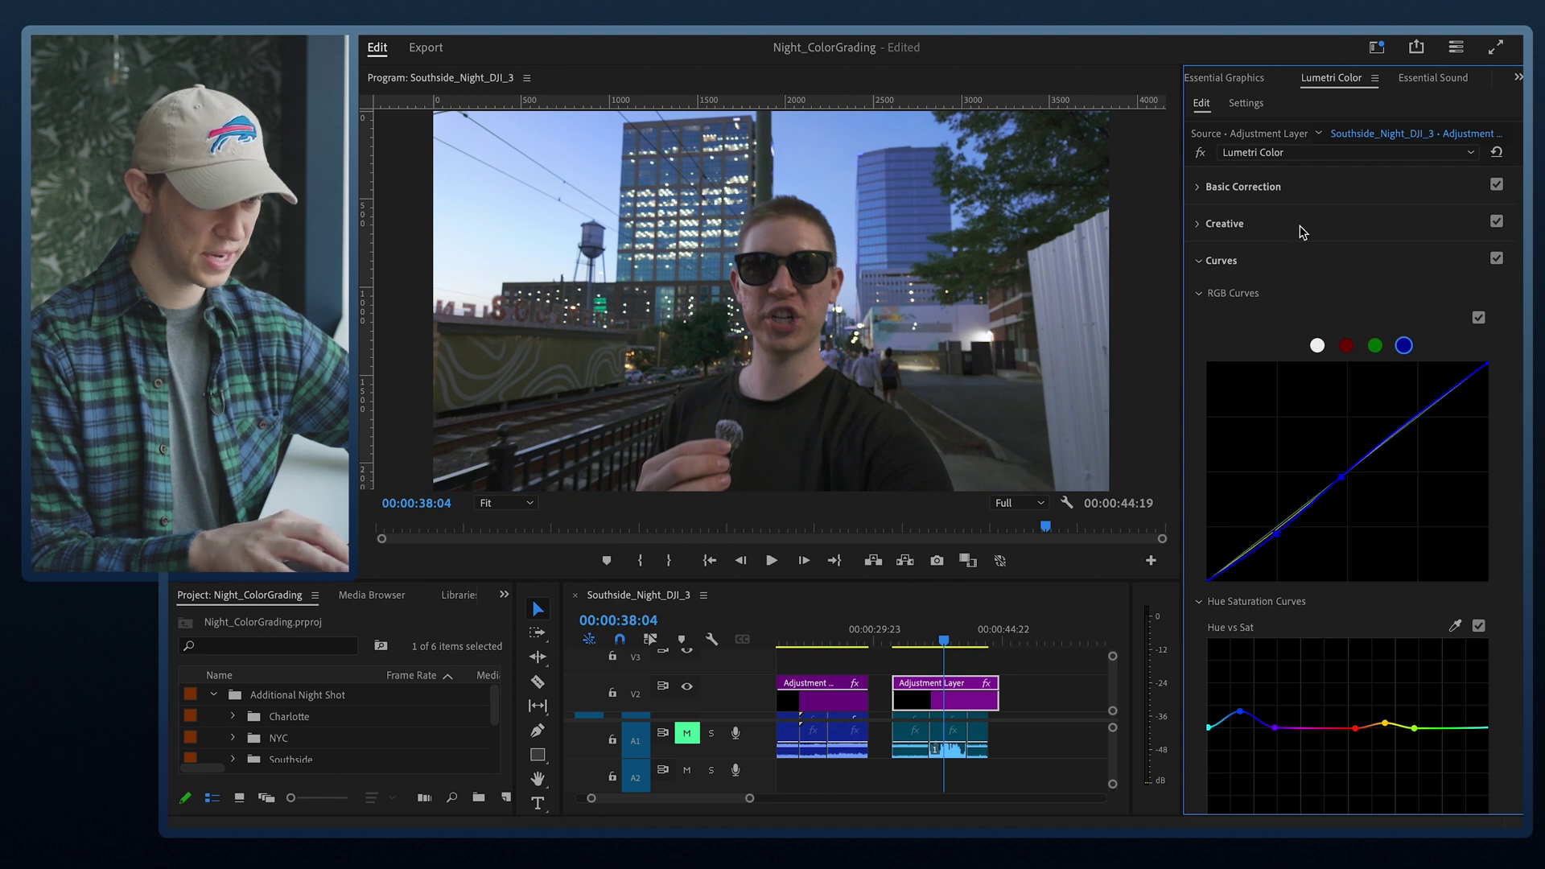
left_click(1314, 186)
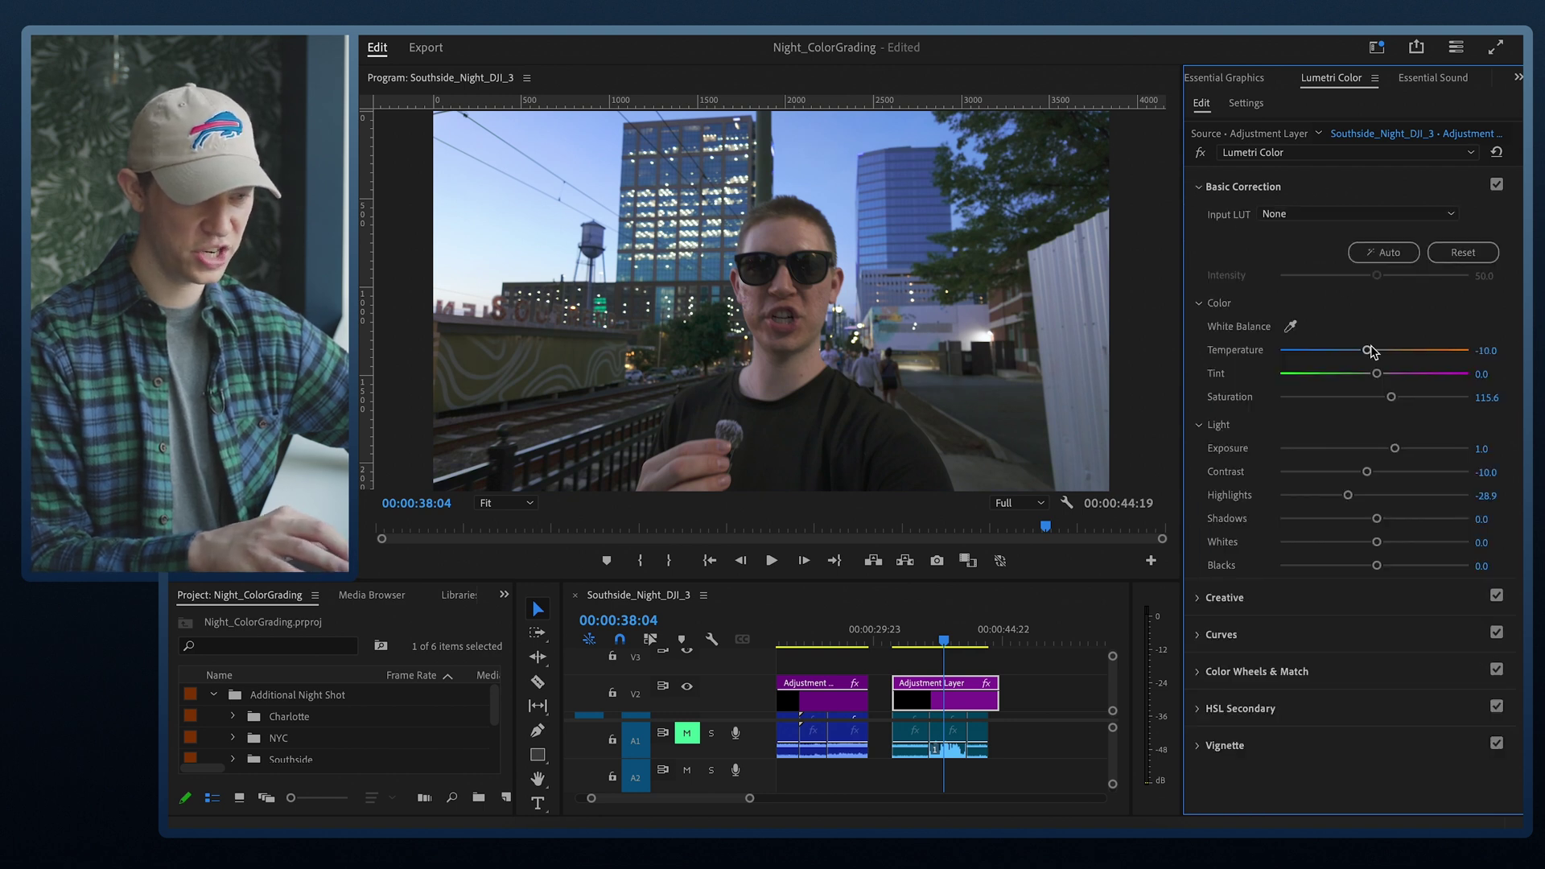
left_click_drag(1373, 352, 1377, 352)
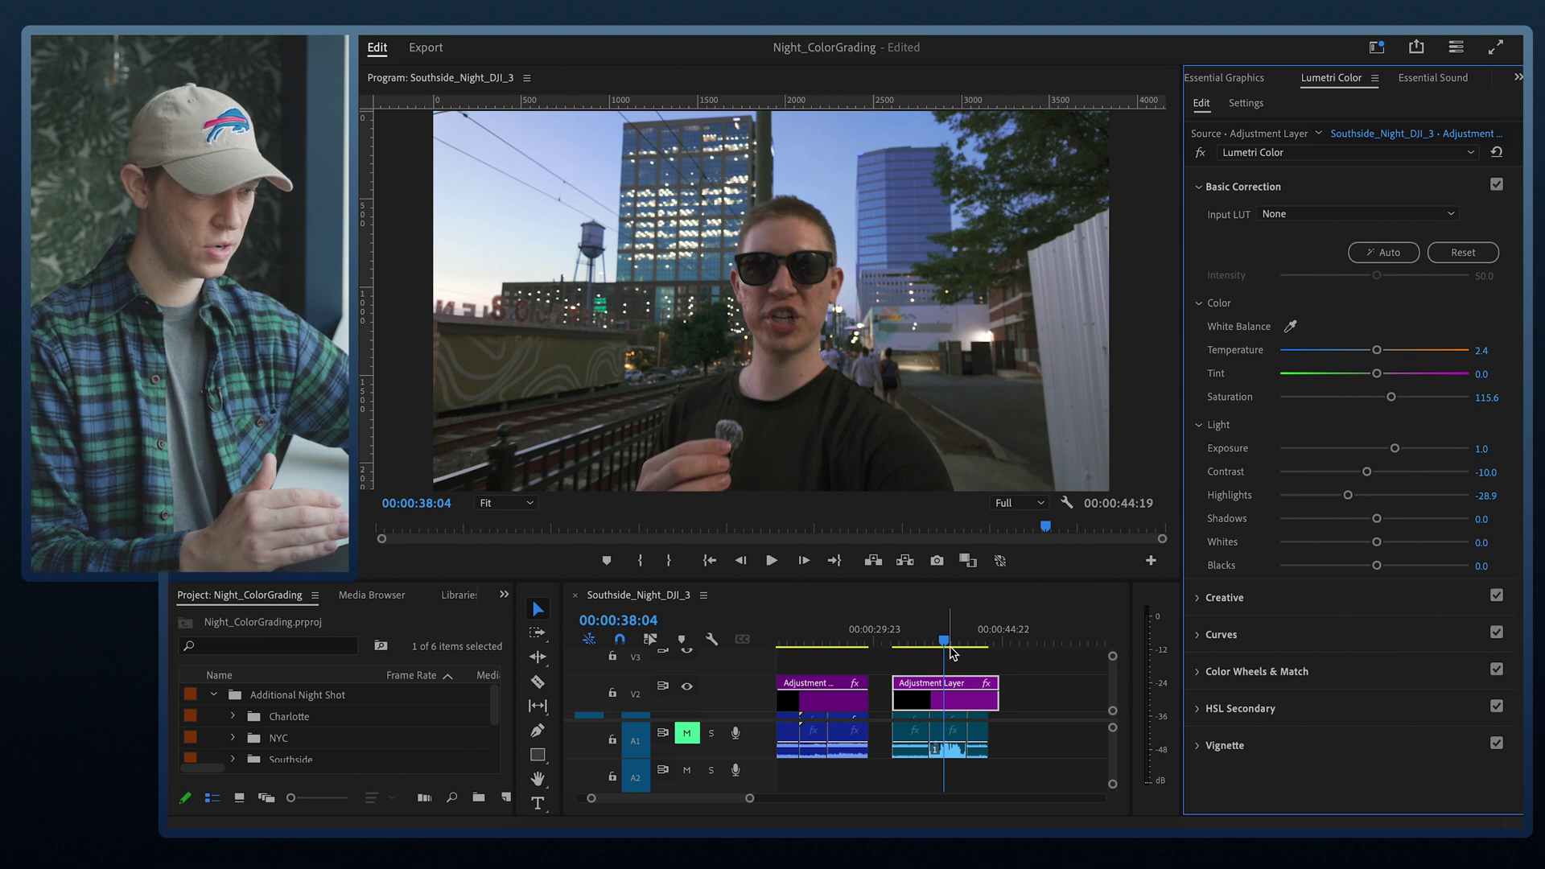
left_click(896, 634)
Play back the graded Premiere sequence, then play the CapCut 0923 project timeline.
key("space")
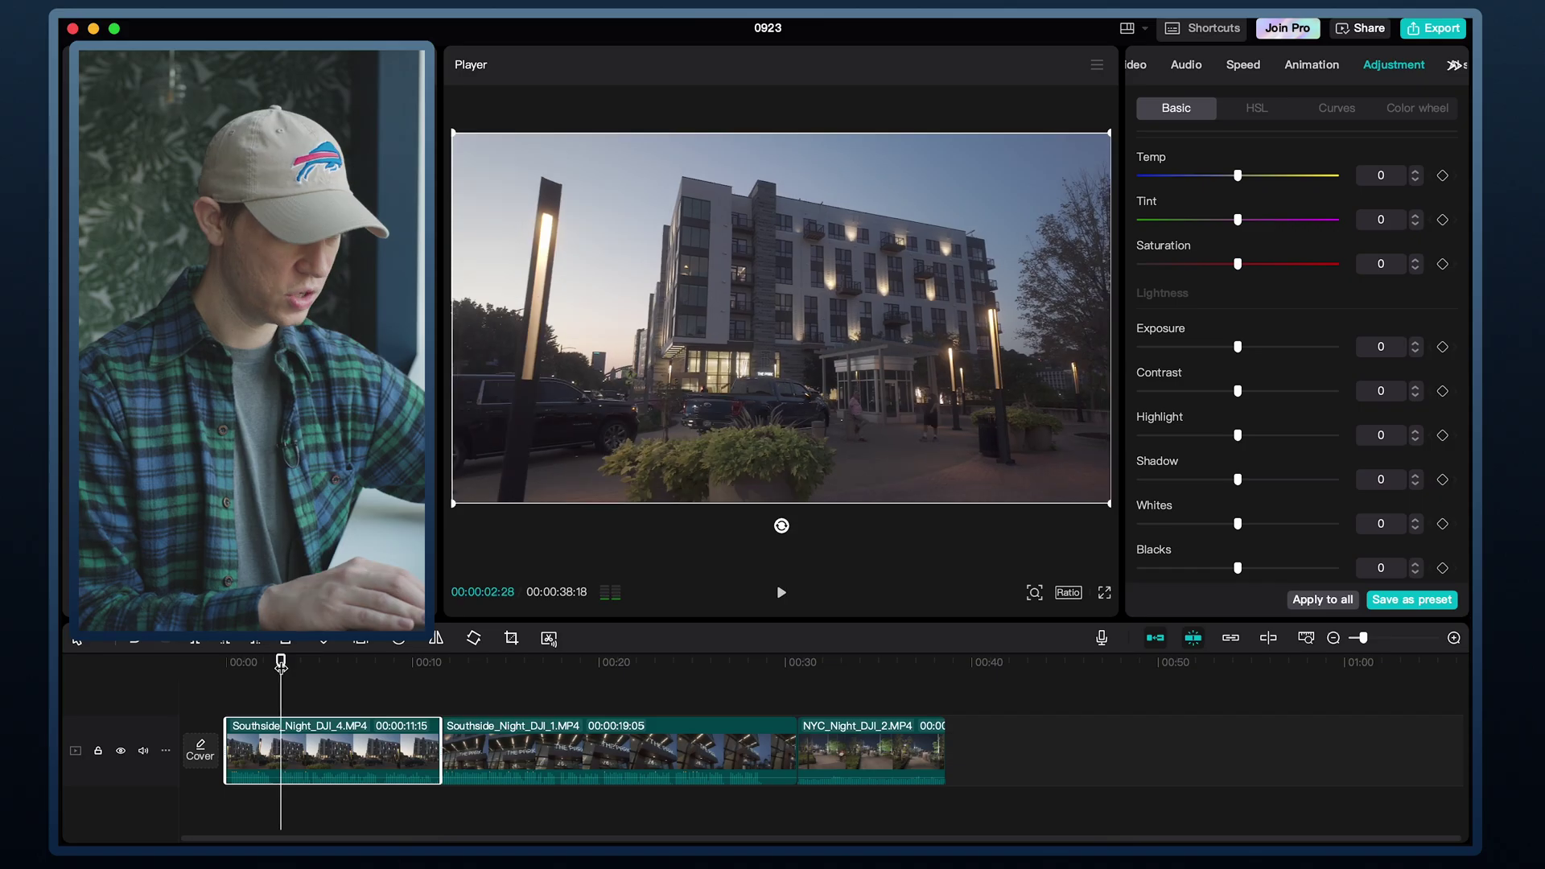
key("space")
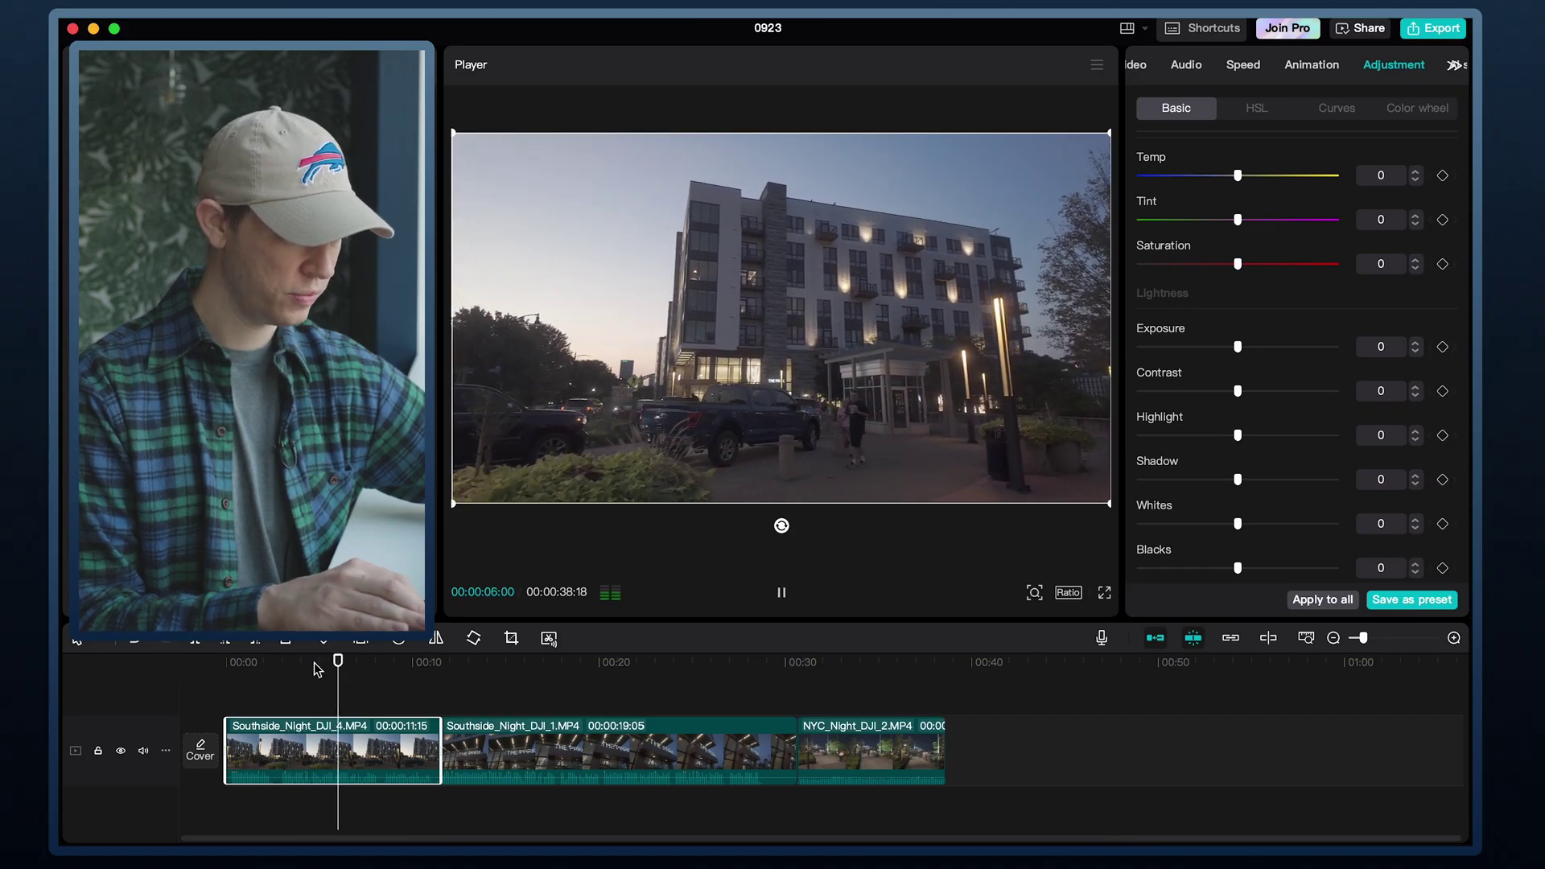
Add a Custom adjustment from CapCut's Adjustment assets, start it at 00:00 over Southside_Night_DJI_4, and review its settings.
left_click_drag(360, 666, 284, 666)
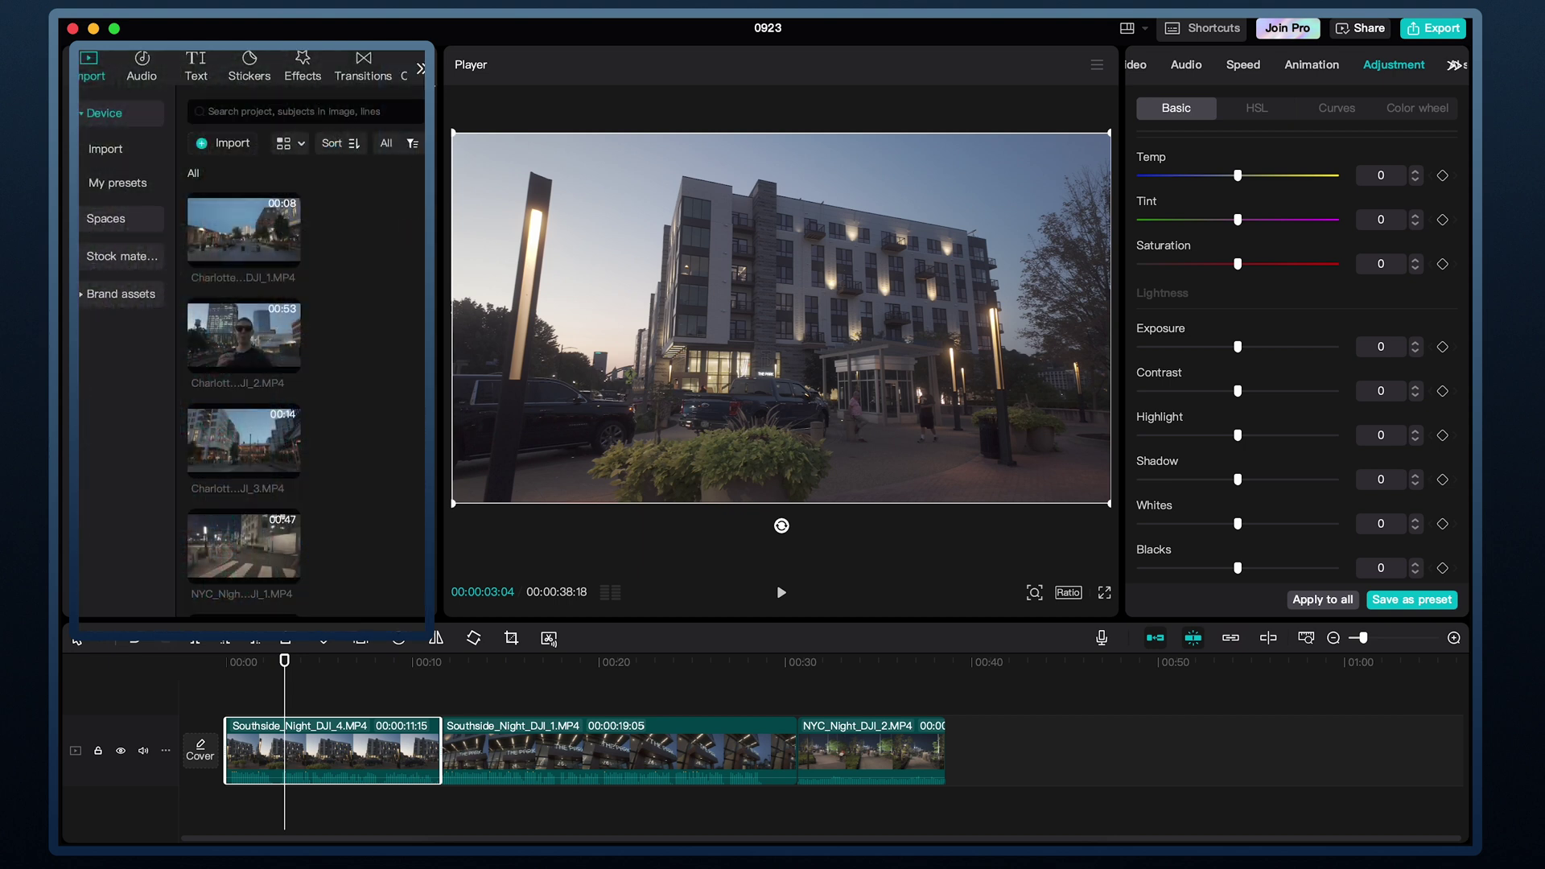
left_click(421, 71)
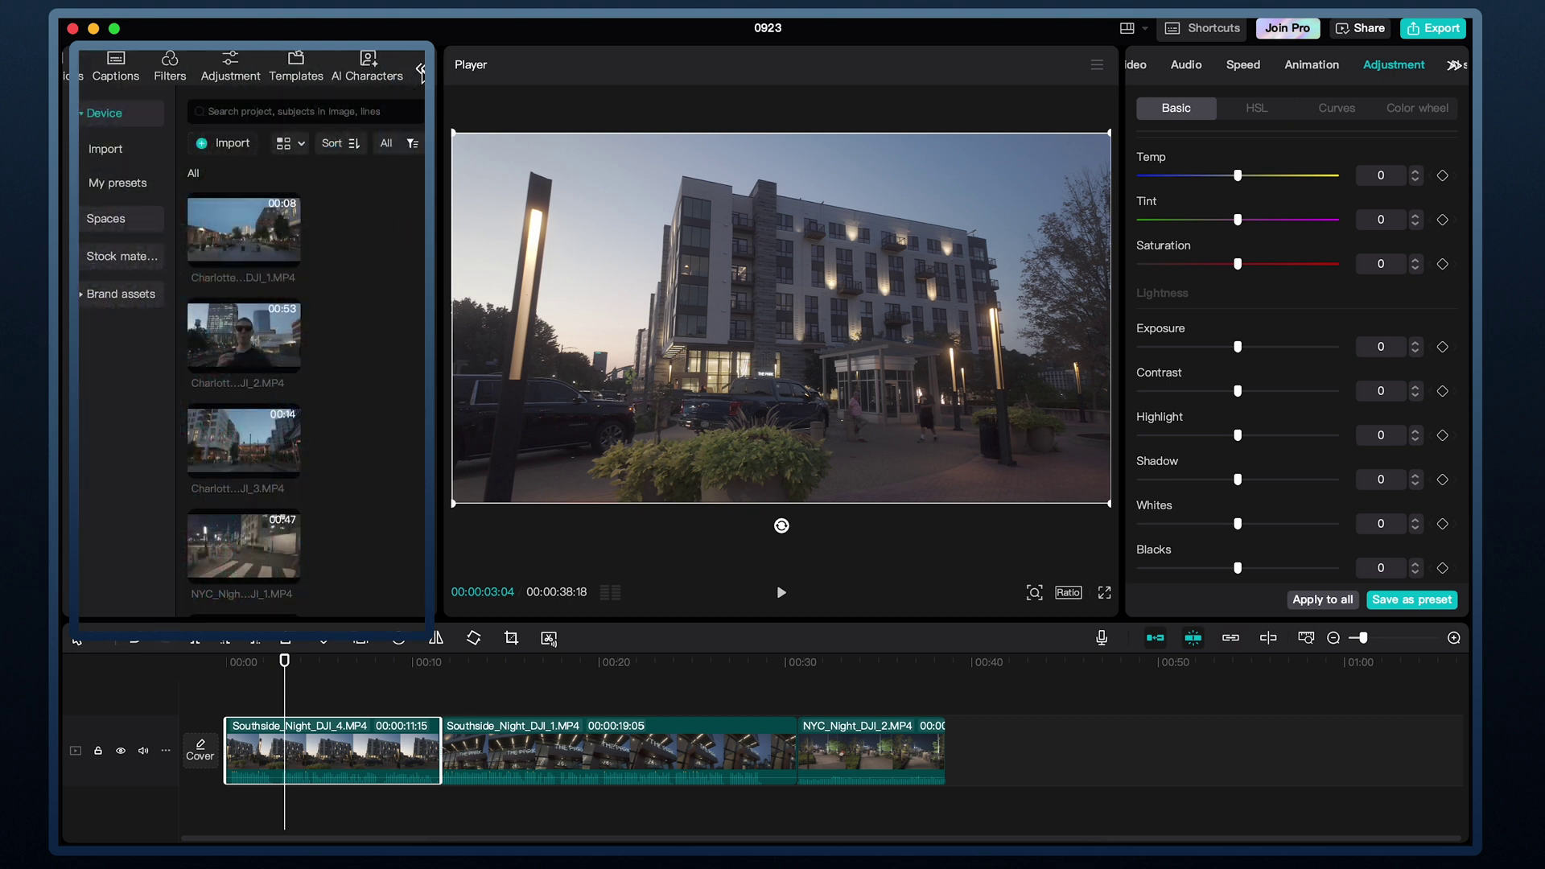
left_click(230, 66)
left_click(255, 185)
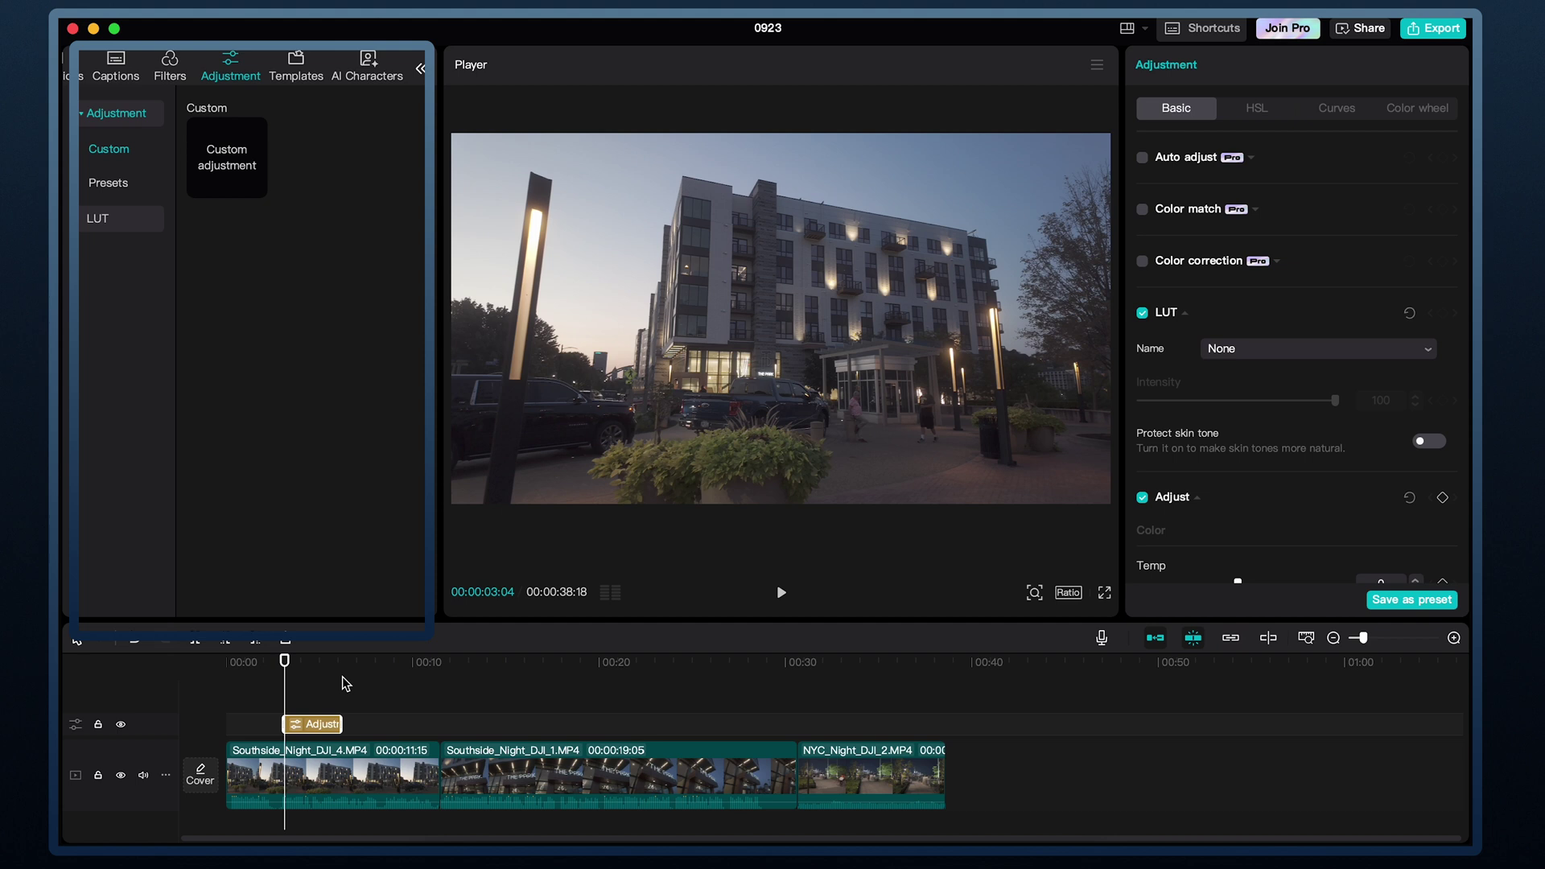
left_click_drag(315, 732, 441, 725)
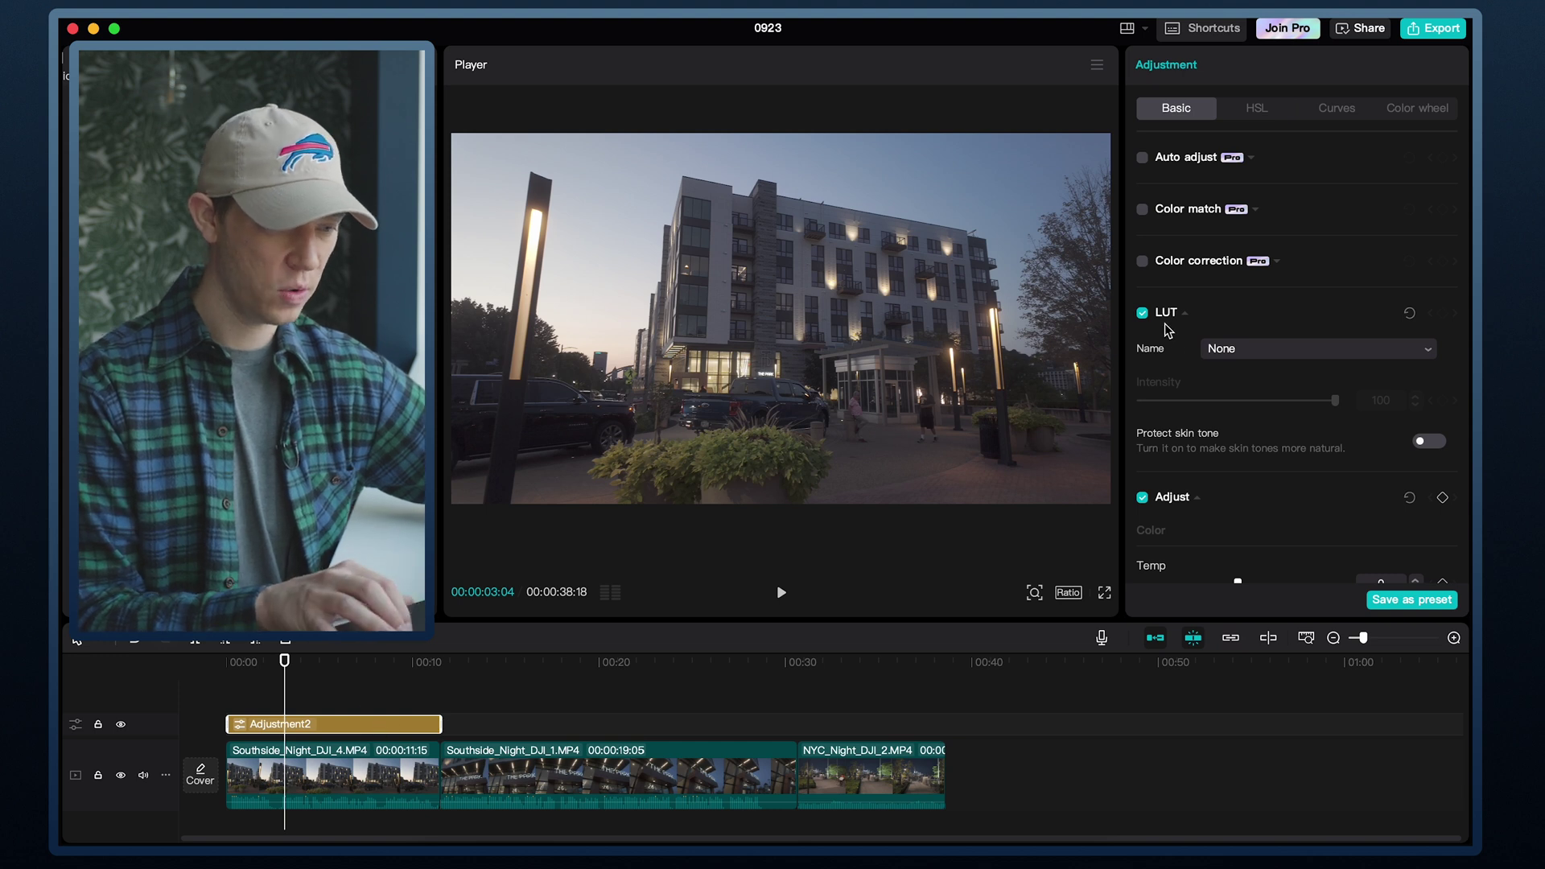
scroll(1183, 366, "down", 2)
scroll(1182, 366, "down", 8)
mouse_move(1237, 272)
left_mouse_down()
mouse_move(1263, 265)
mouse_move(1135, 293)
mouse_move(1239, 283)
left_mouse_up()
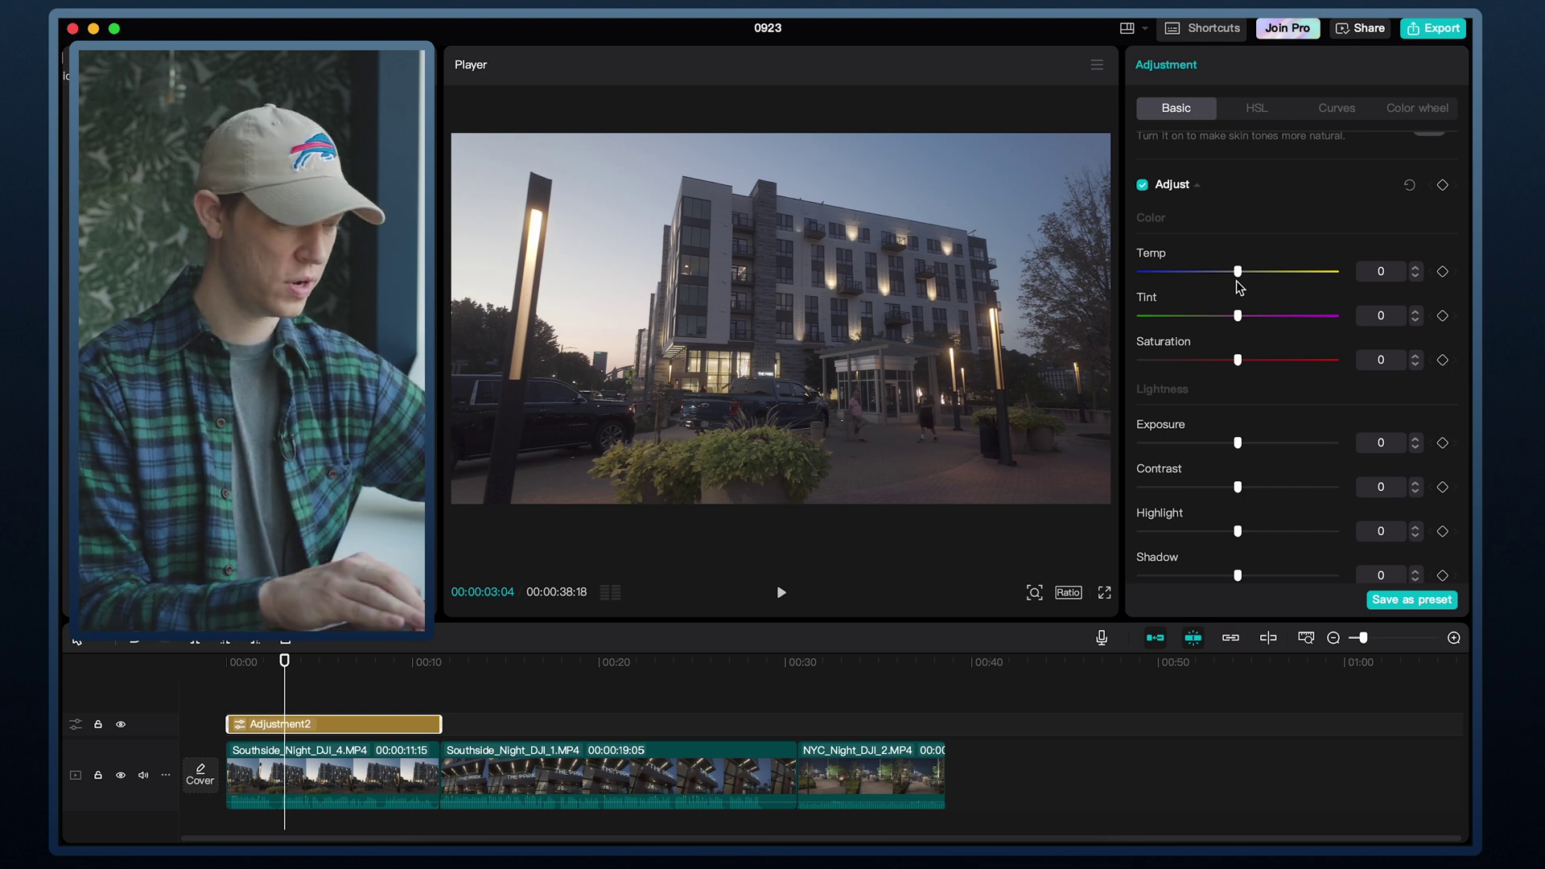
Cool Adjustment2's temperature to -7 and raise its exposure to 5.
left_click(378, 720)
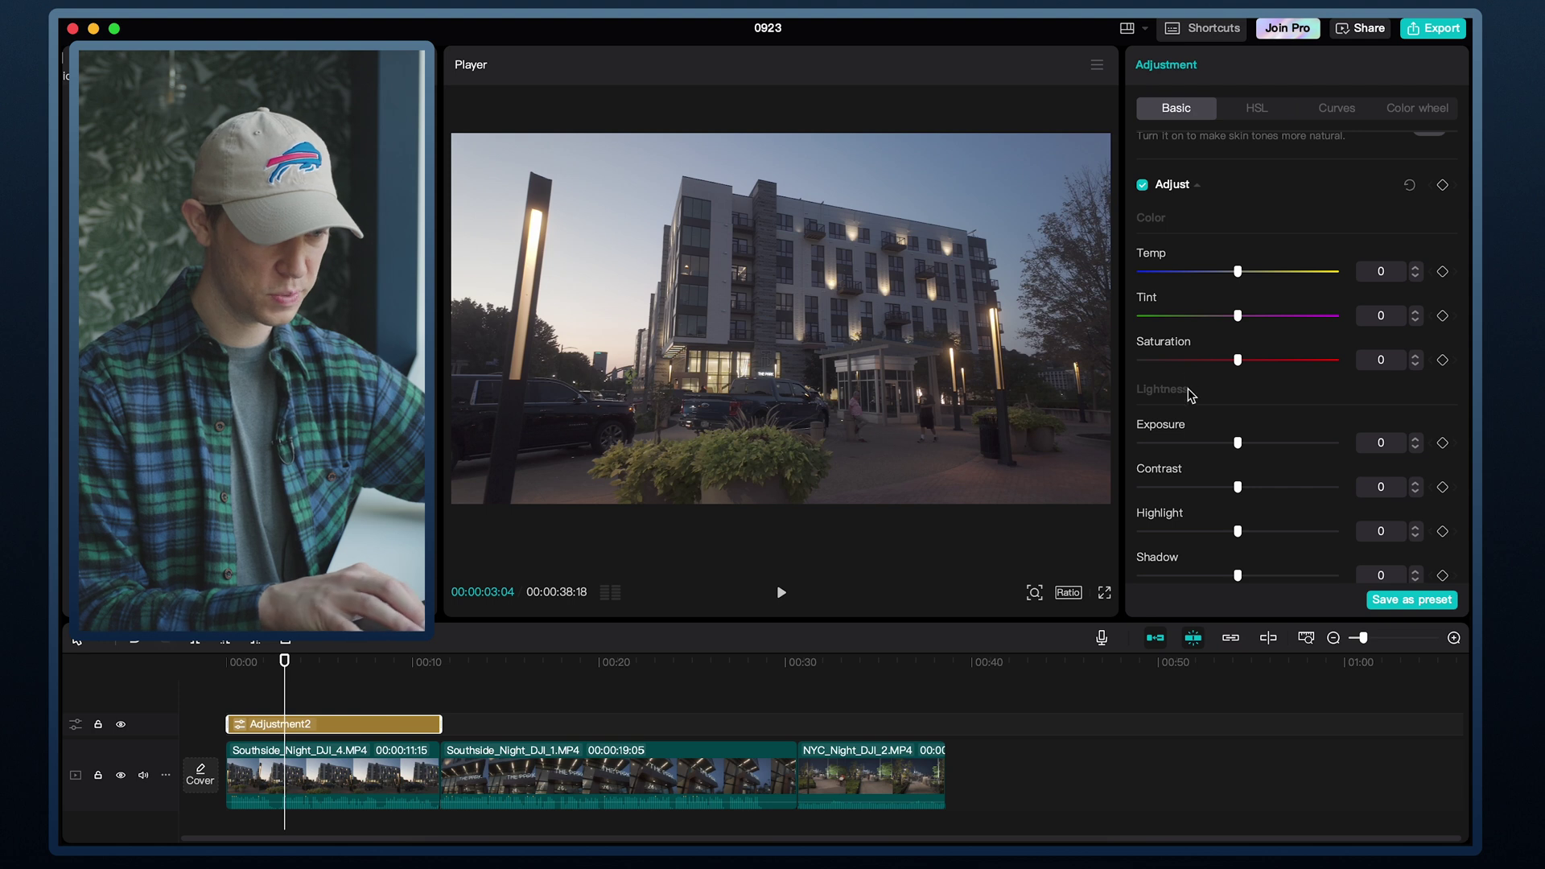
left_click_drag(1237, 272, 1225, 274)
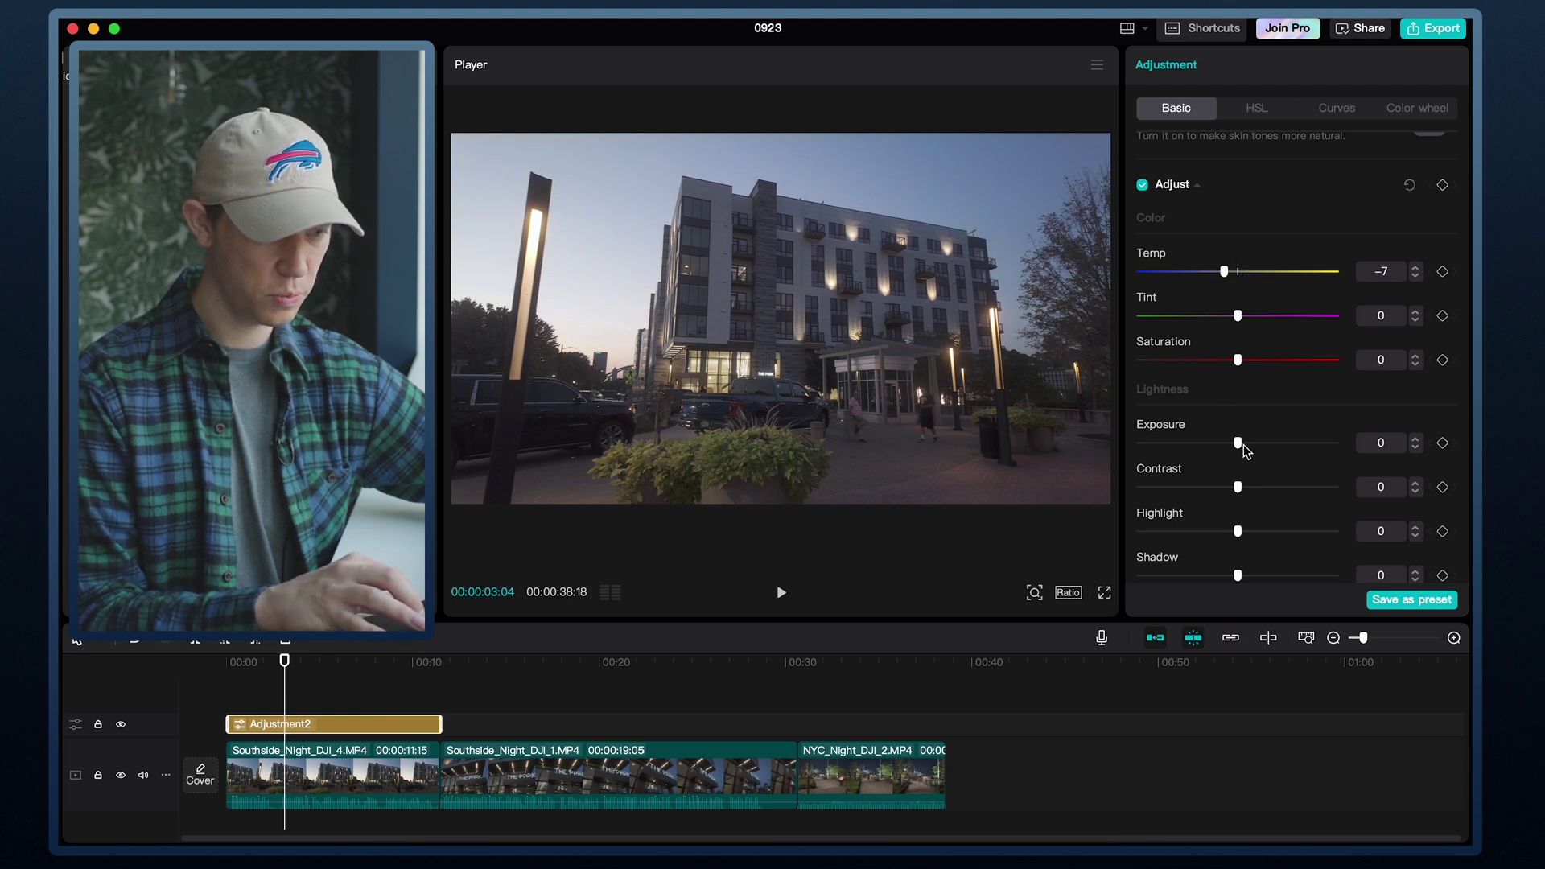
left_click_drag(1237, 442, 1247, 442)
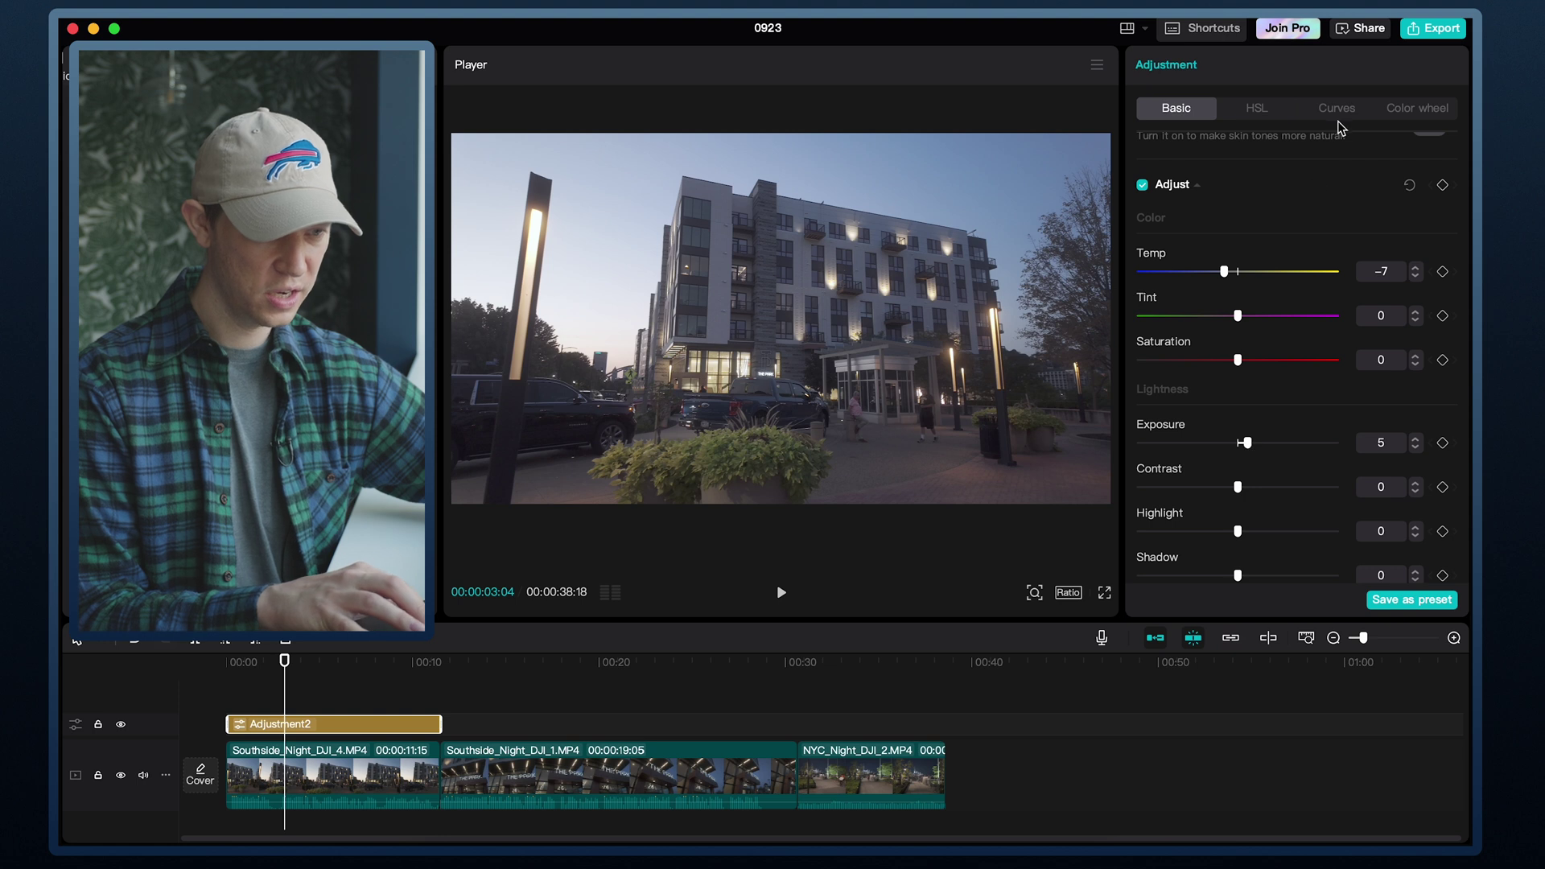
Shape the Luma curve into a gentle S, with a lowered shadow point and a second point higher up.
left_click(1338, 109)
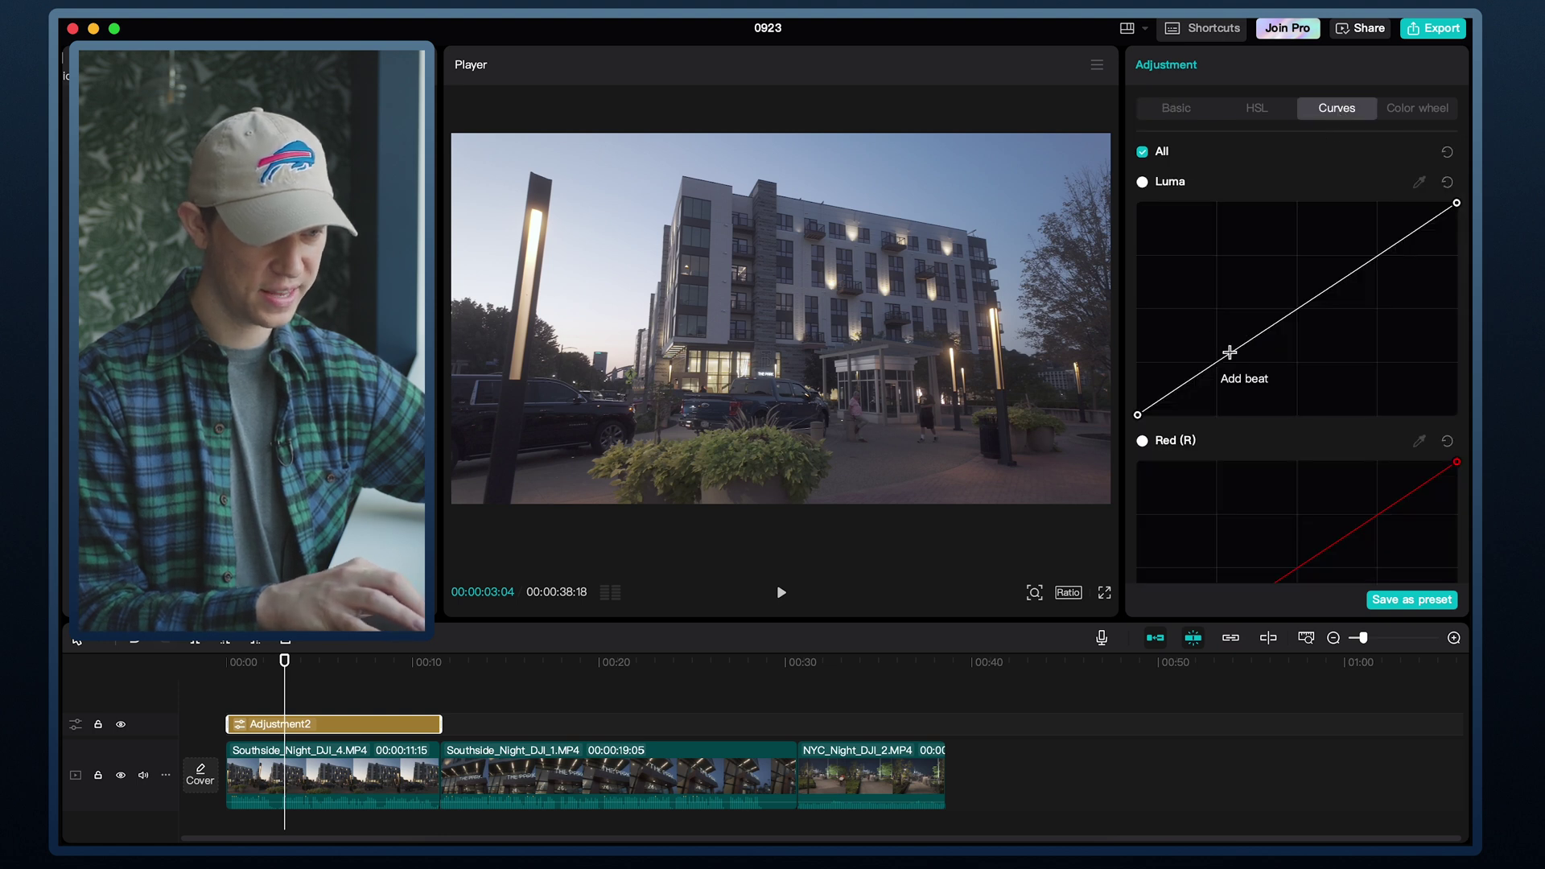
left_click_drag(1230, 352, 1236, 360)
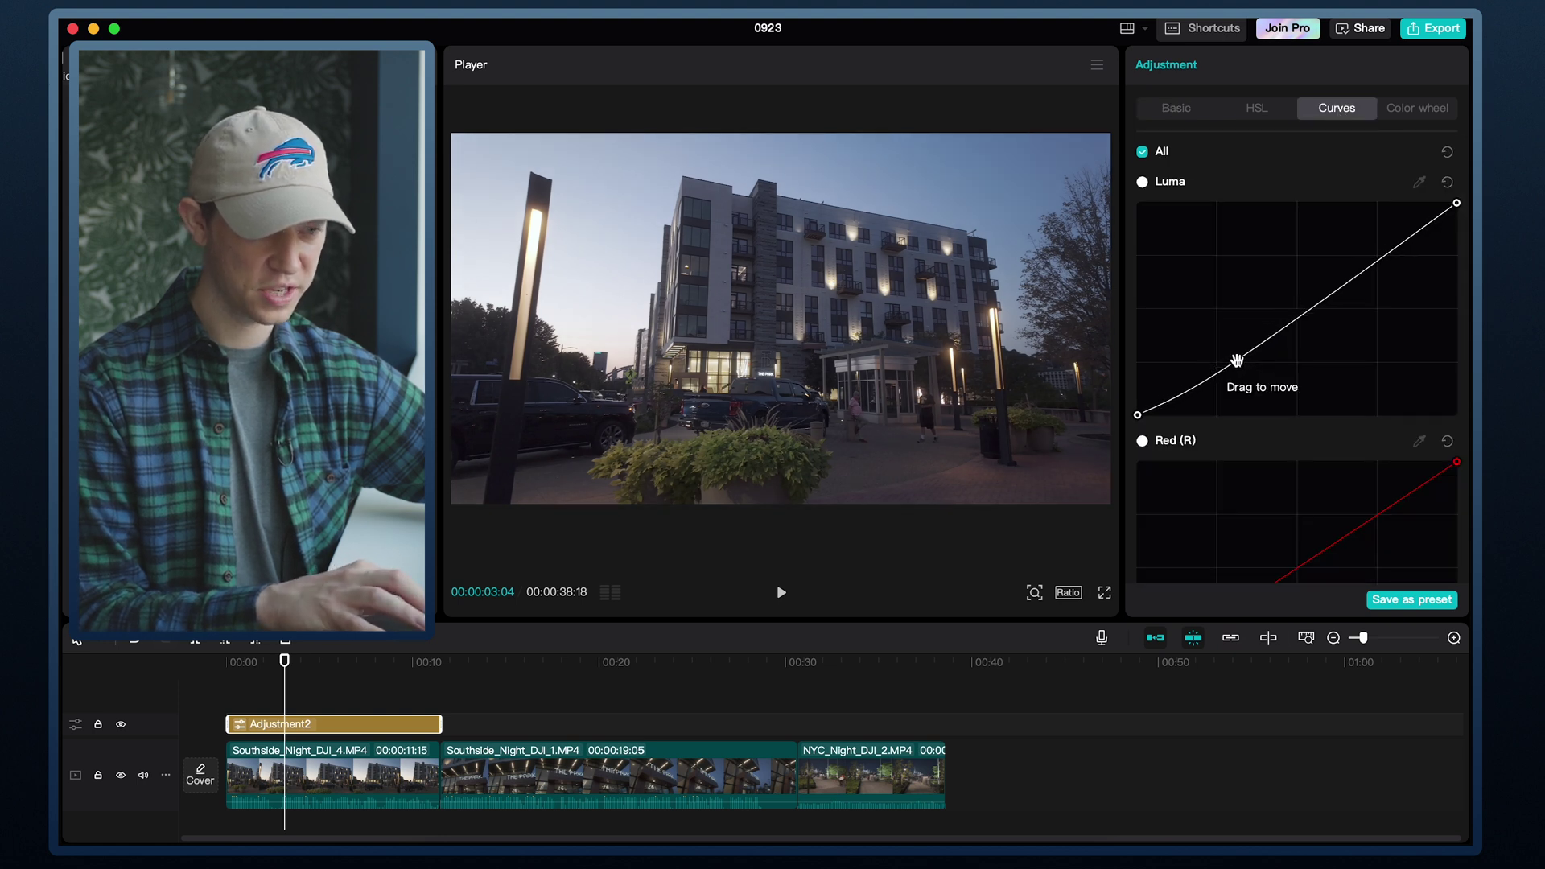
left_click(1367, 260)
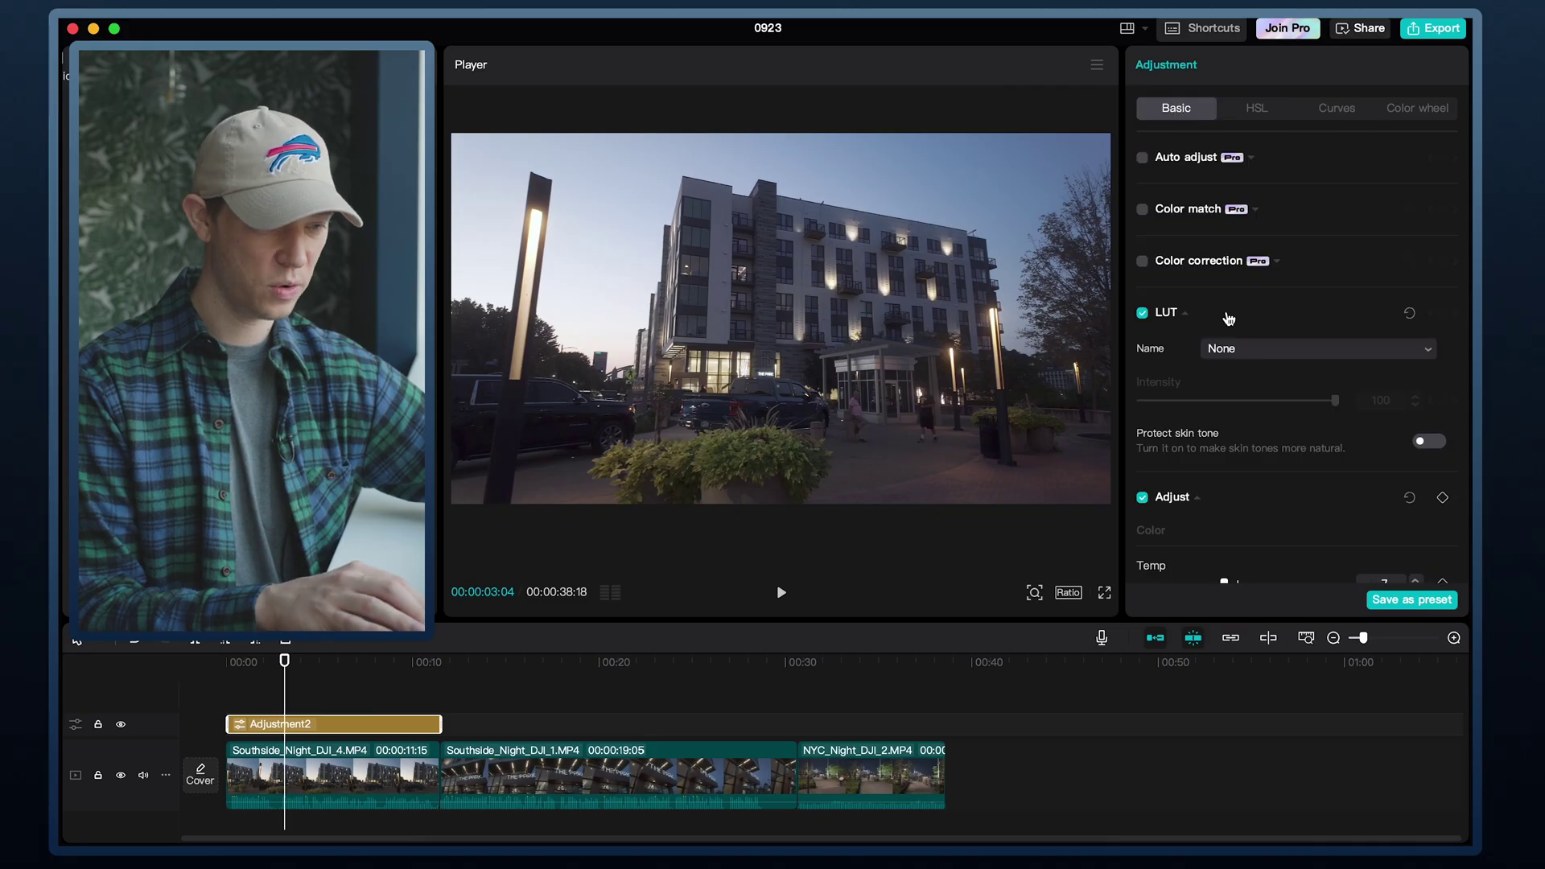
Raise Adjustment2's saturation to 13 and contrast to 4.
scroll(1224, 314, "down", 5)
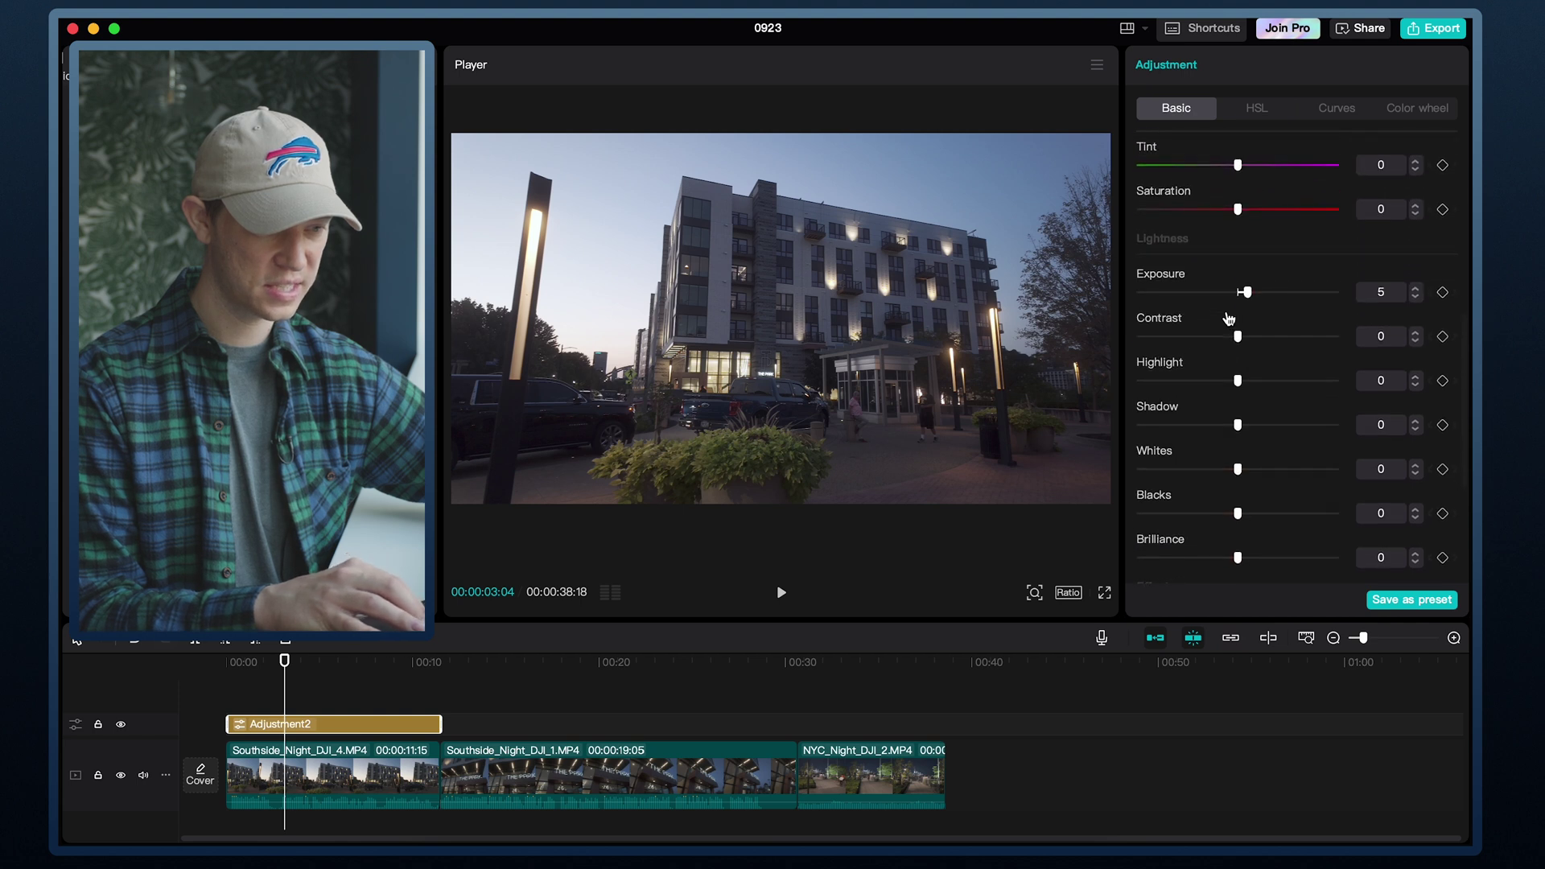
left_click_drag(1239, 208, 1265, 214)
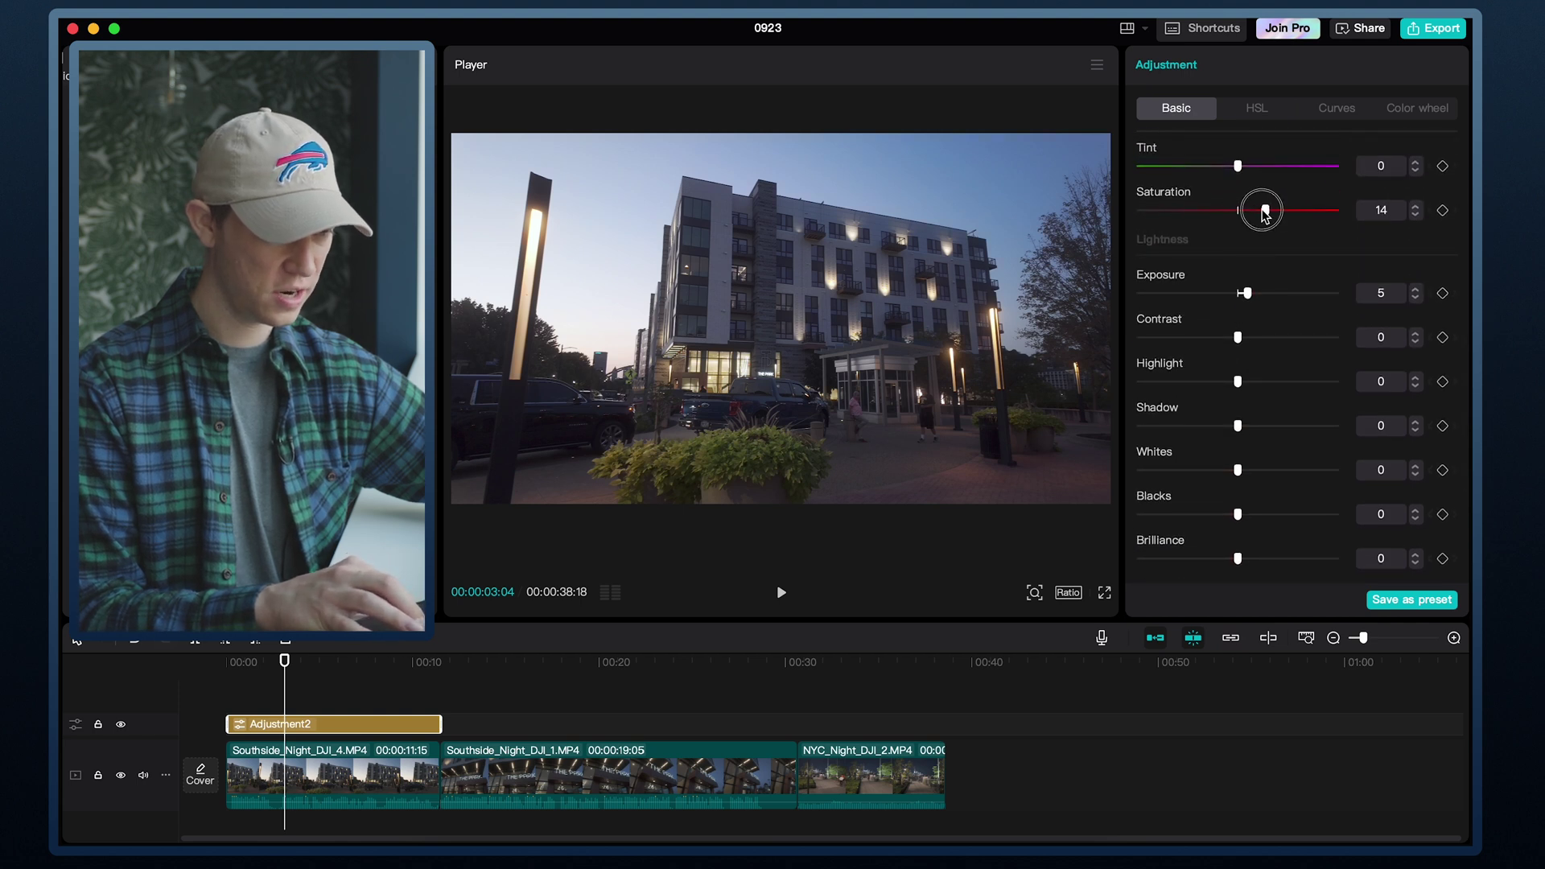
left_click_drag(1238, 337, 1243, 338)
Set the Sharpen effect to 20 in the Effects section.
scroll(1239, 391, "down", 2)
scroll(1239, 391, "up", 2)
scroll(1239, 391, "down", 3)
scroll(1239, 392, "down", 1)
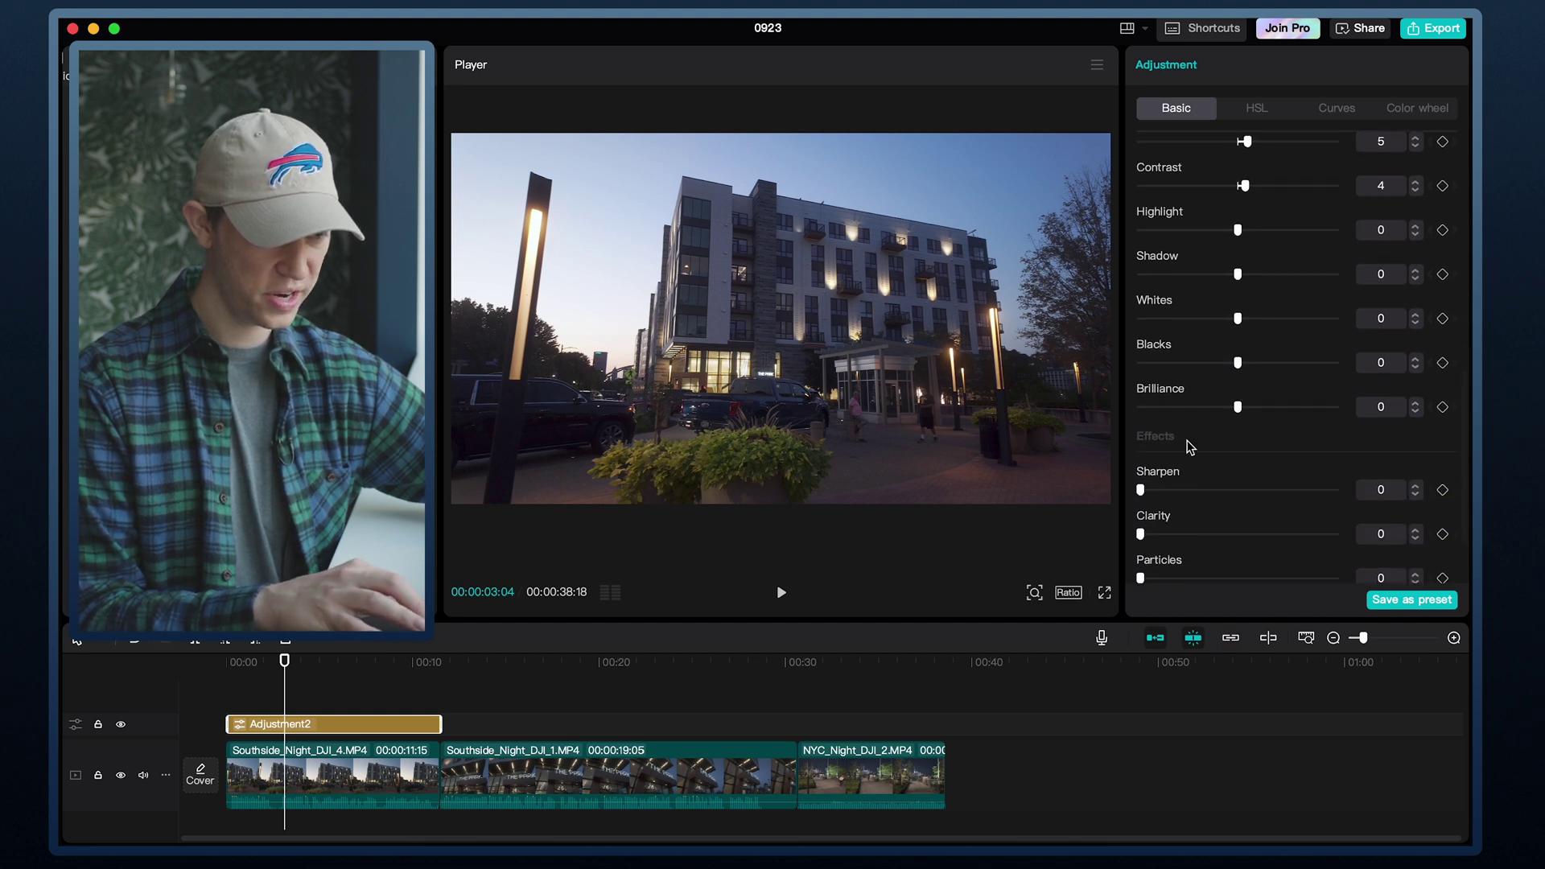
left_click_drag(1142, 491, 1182, 494)
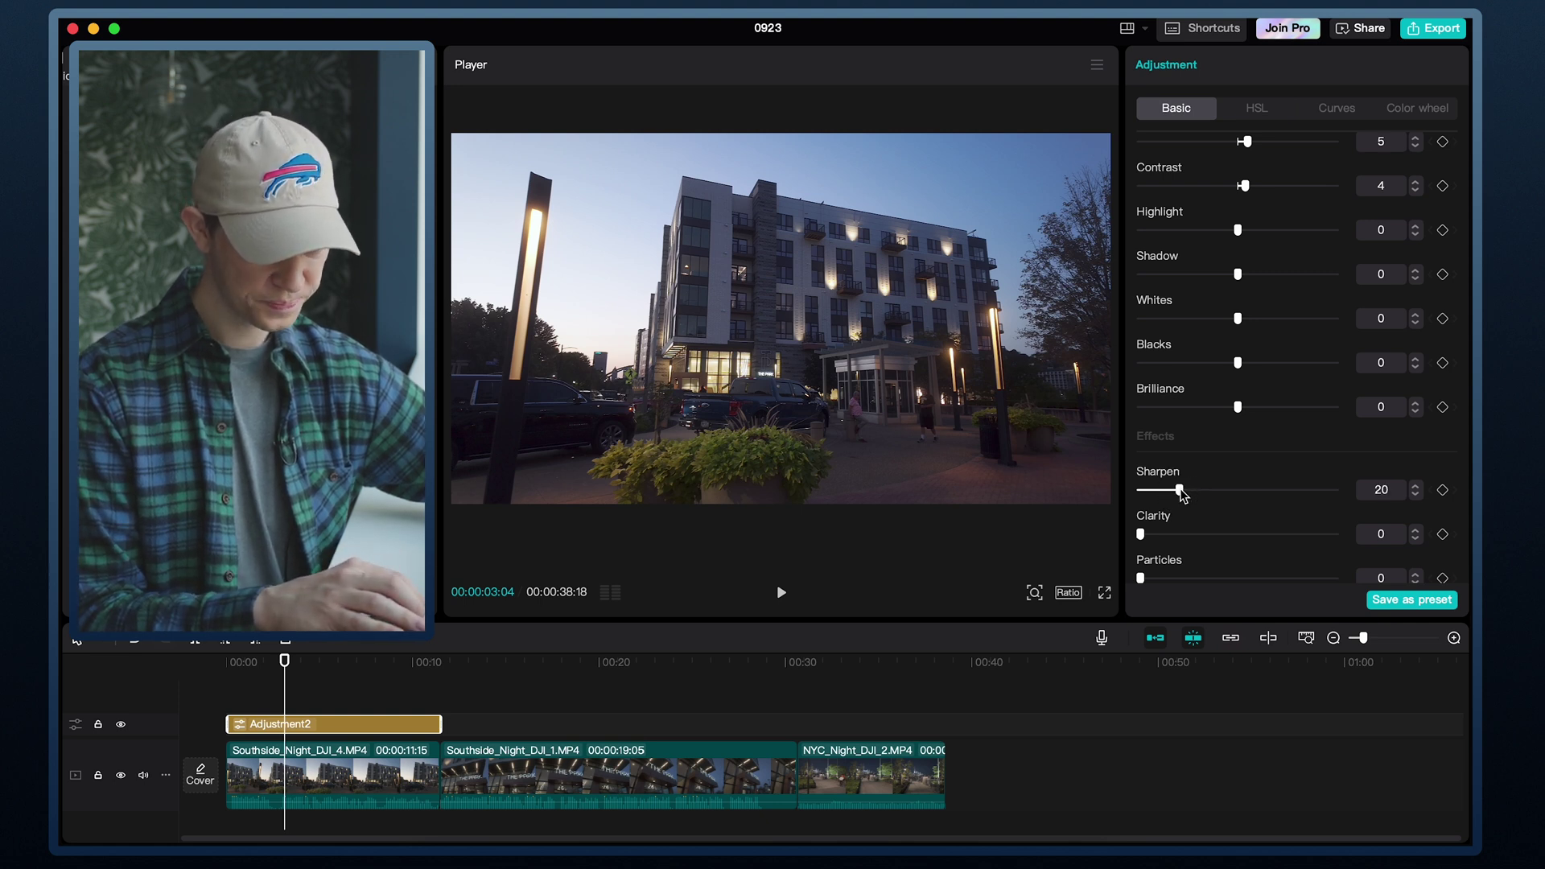
scroll(1182, 493, "down", 2)
scroll(1181, 492, "up", 10)
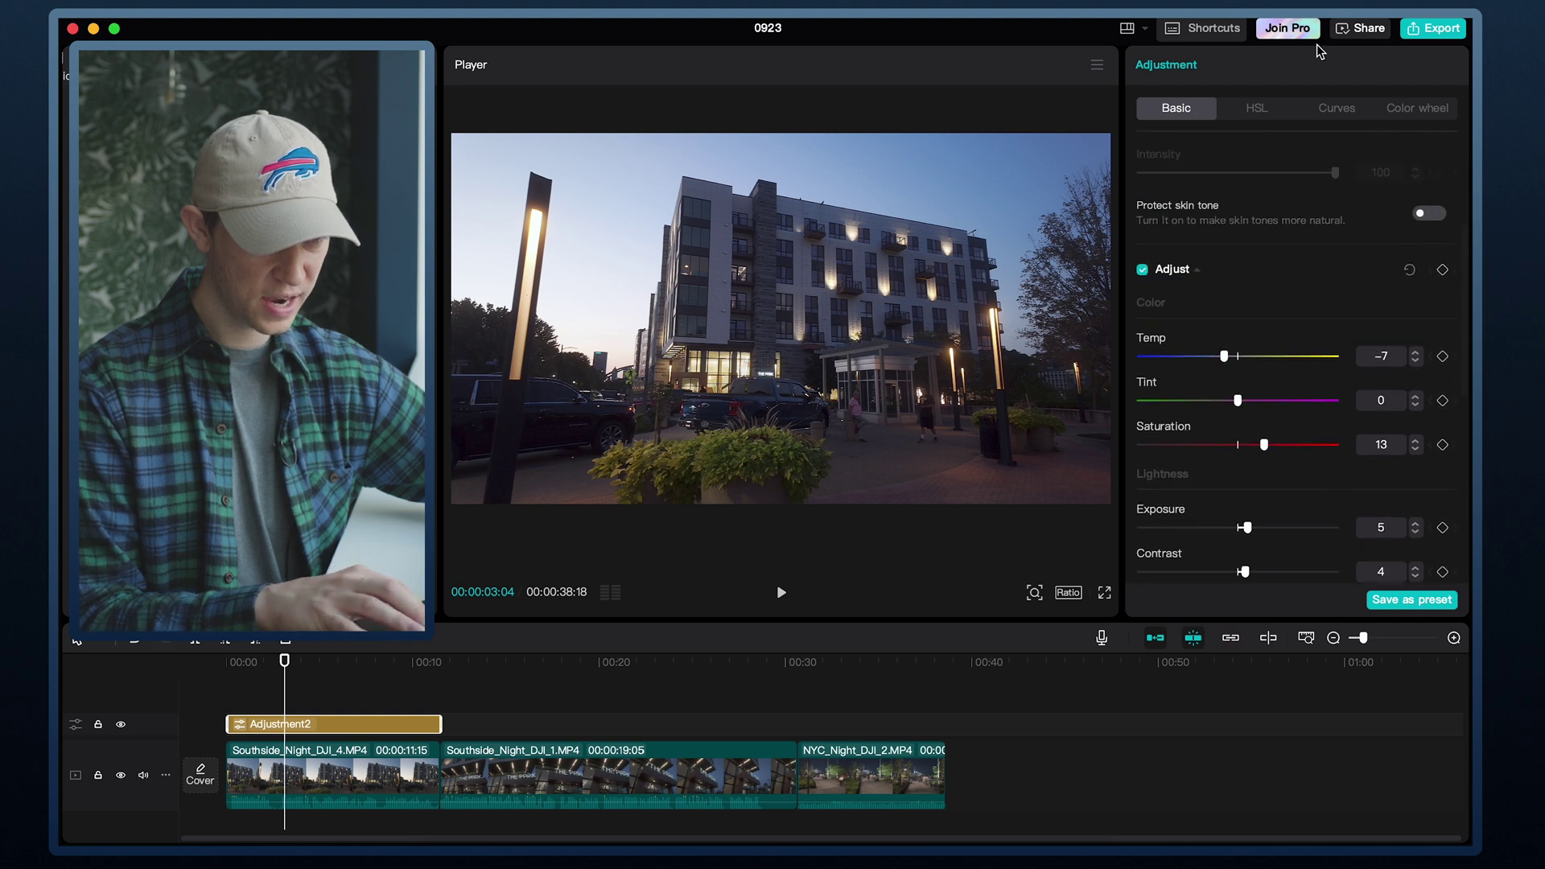
Add control points to Adjustment2's Blue (B) curve to reshape the blue channel.
left_click(1336, 109)
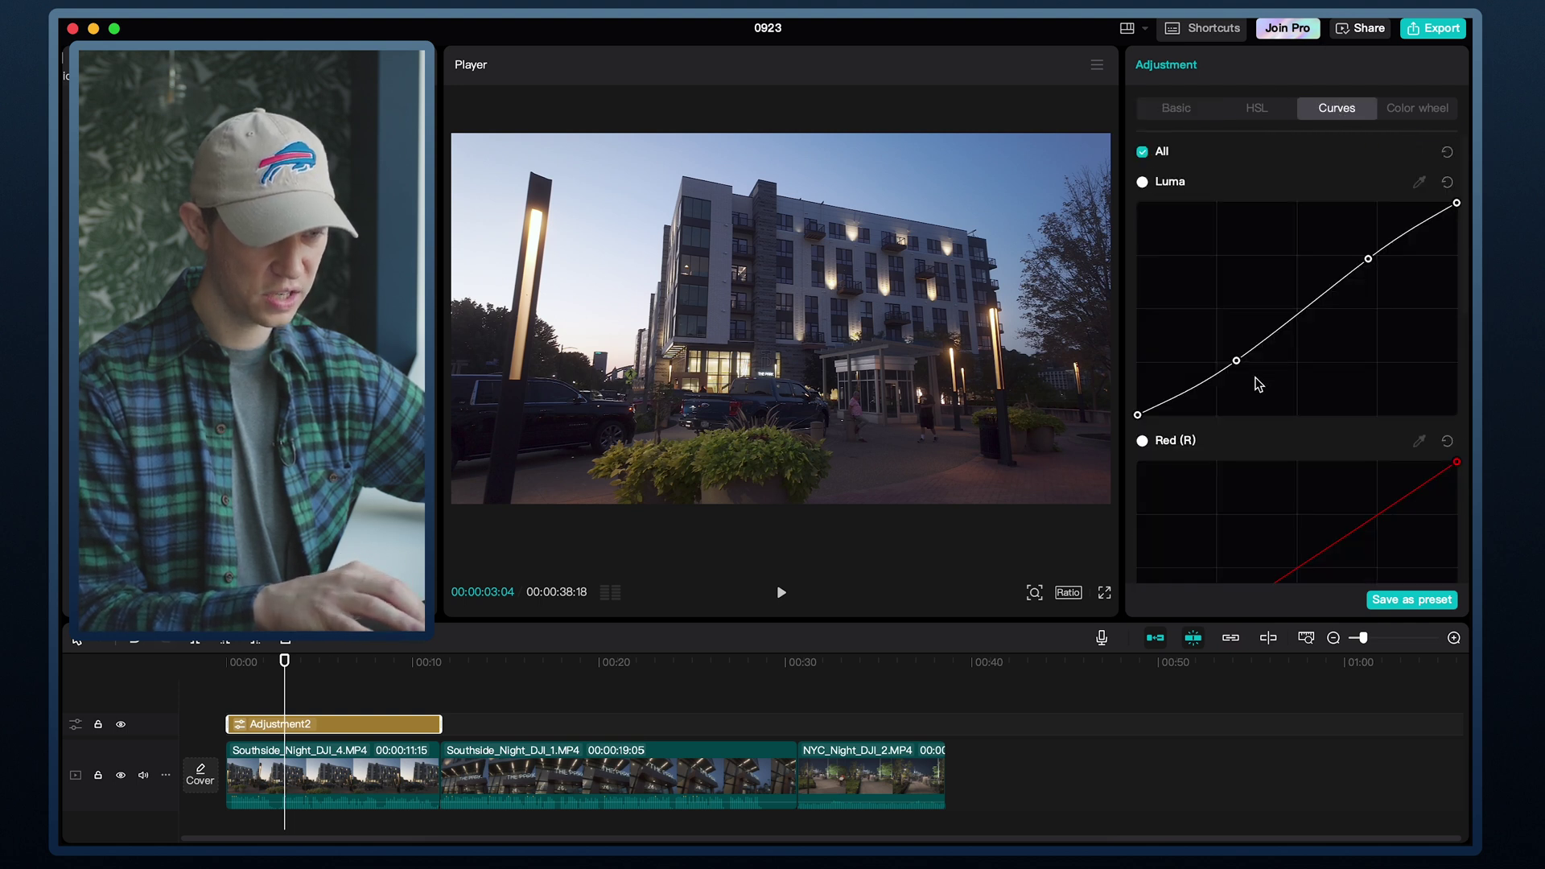
scroll(1258, 384, "down", 3)
scroll(1259, 384, "up", 2)
scroll(1259, 385, "down", 2)
scroll(1258, 385, "down", 3)
scroll(1258, 385, "up", 4)
scroll(1258, 385, "down", 4)
scroll(1258, 385, "up", 5)
scroll(1259, 384, "down", 5)
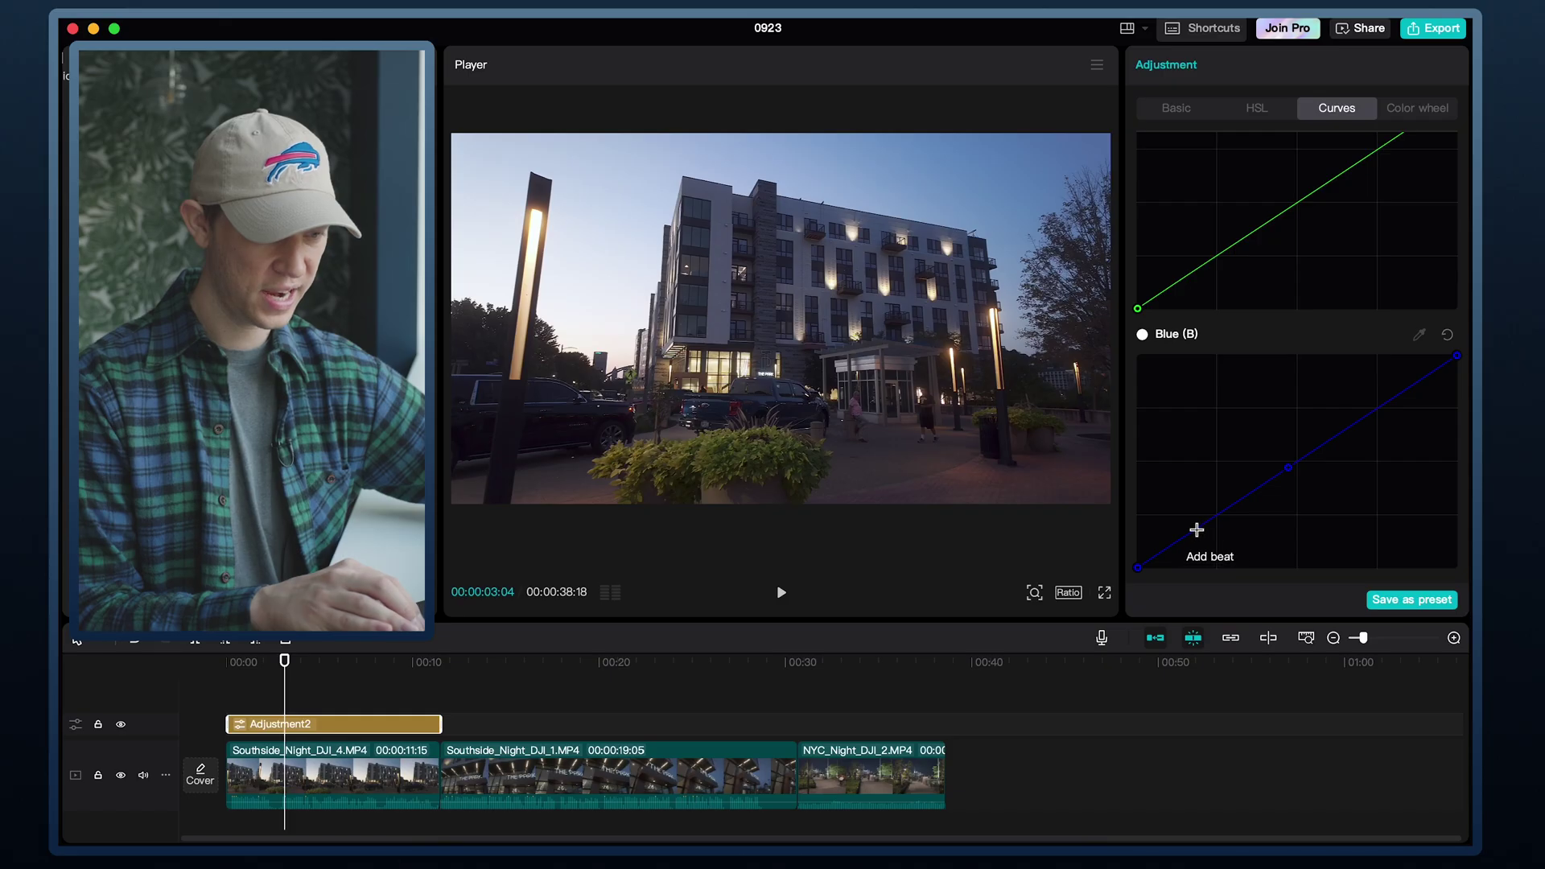
left_click(1200, 528)
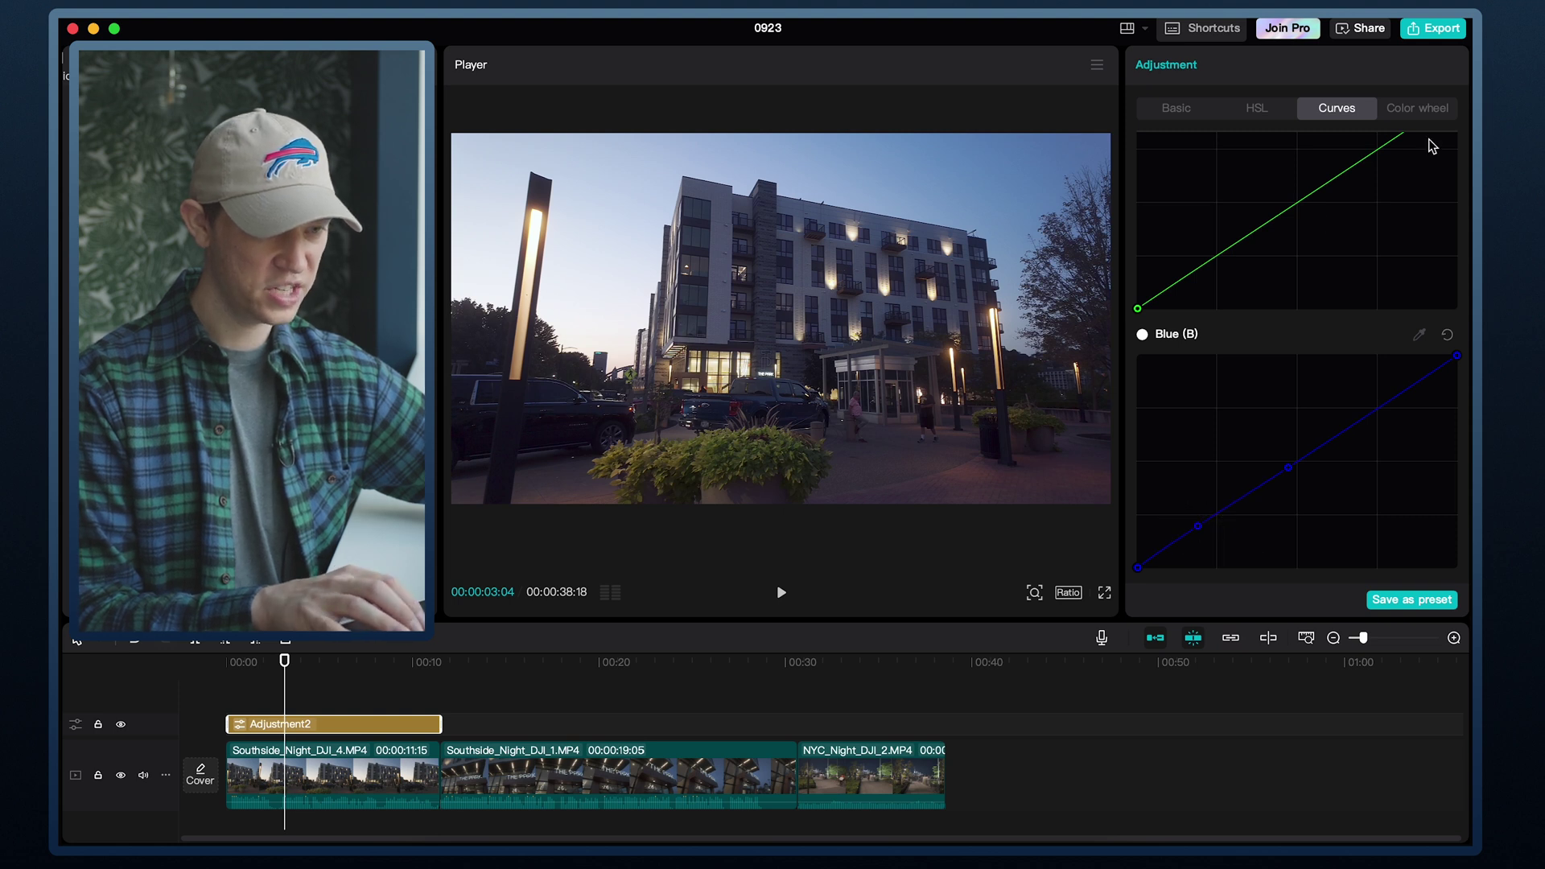
In HSL, set the blue tones to Tint 20 and Saturation 16.
left_click(1256, 107)
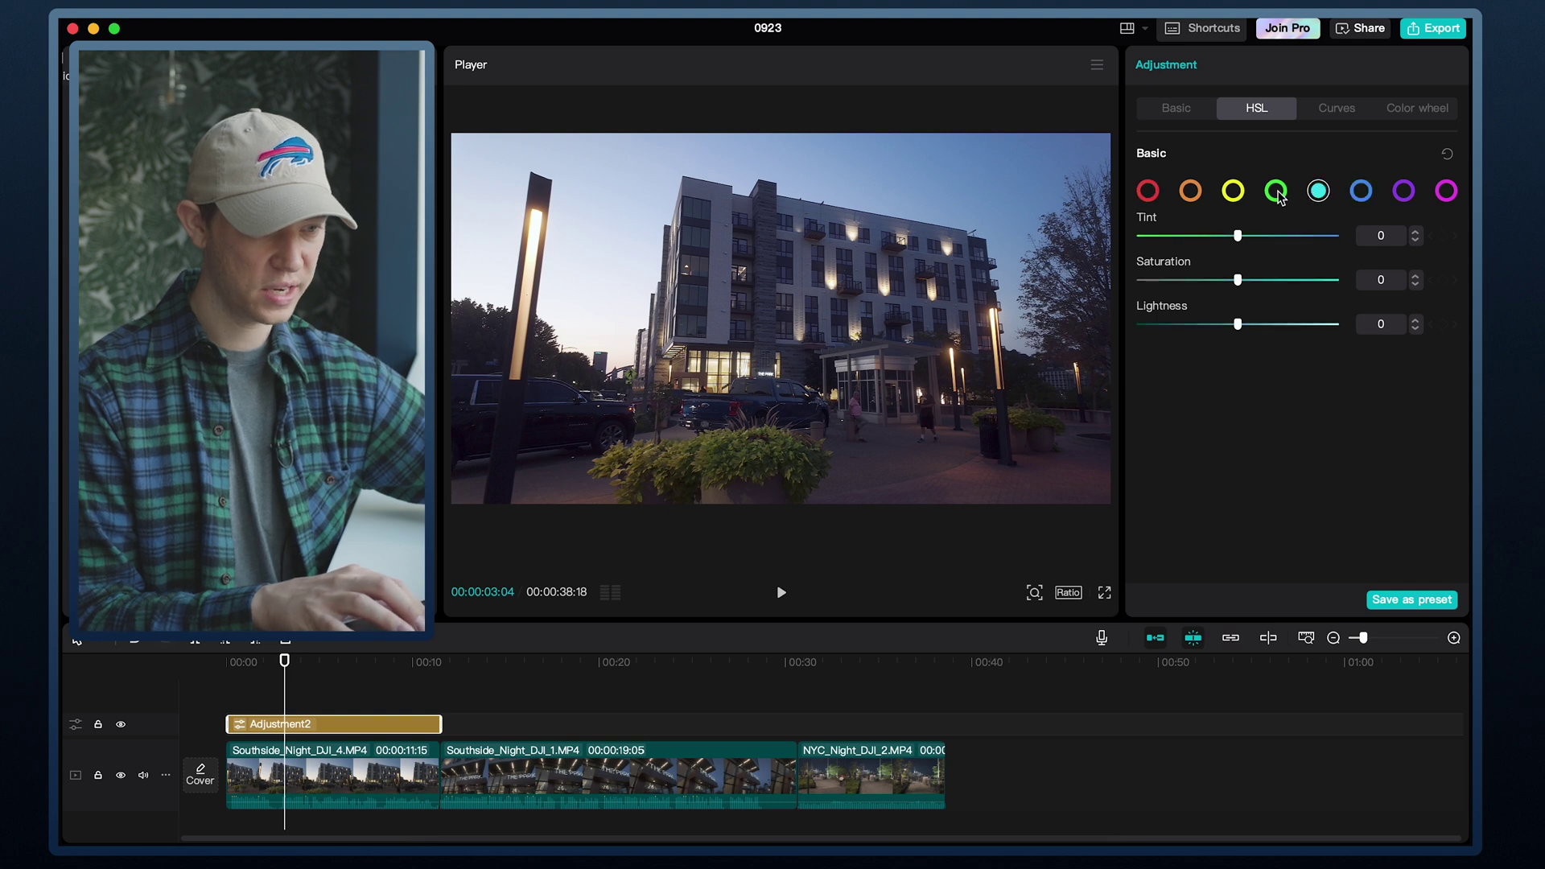
left_click(1232, 191)
left_click(1361, 191)
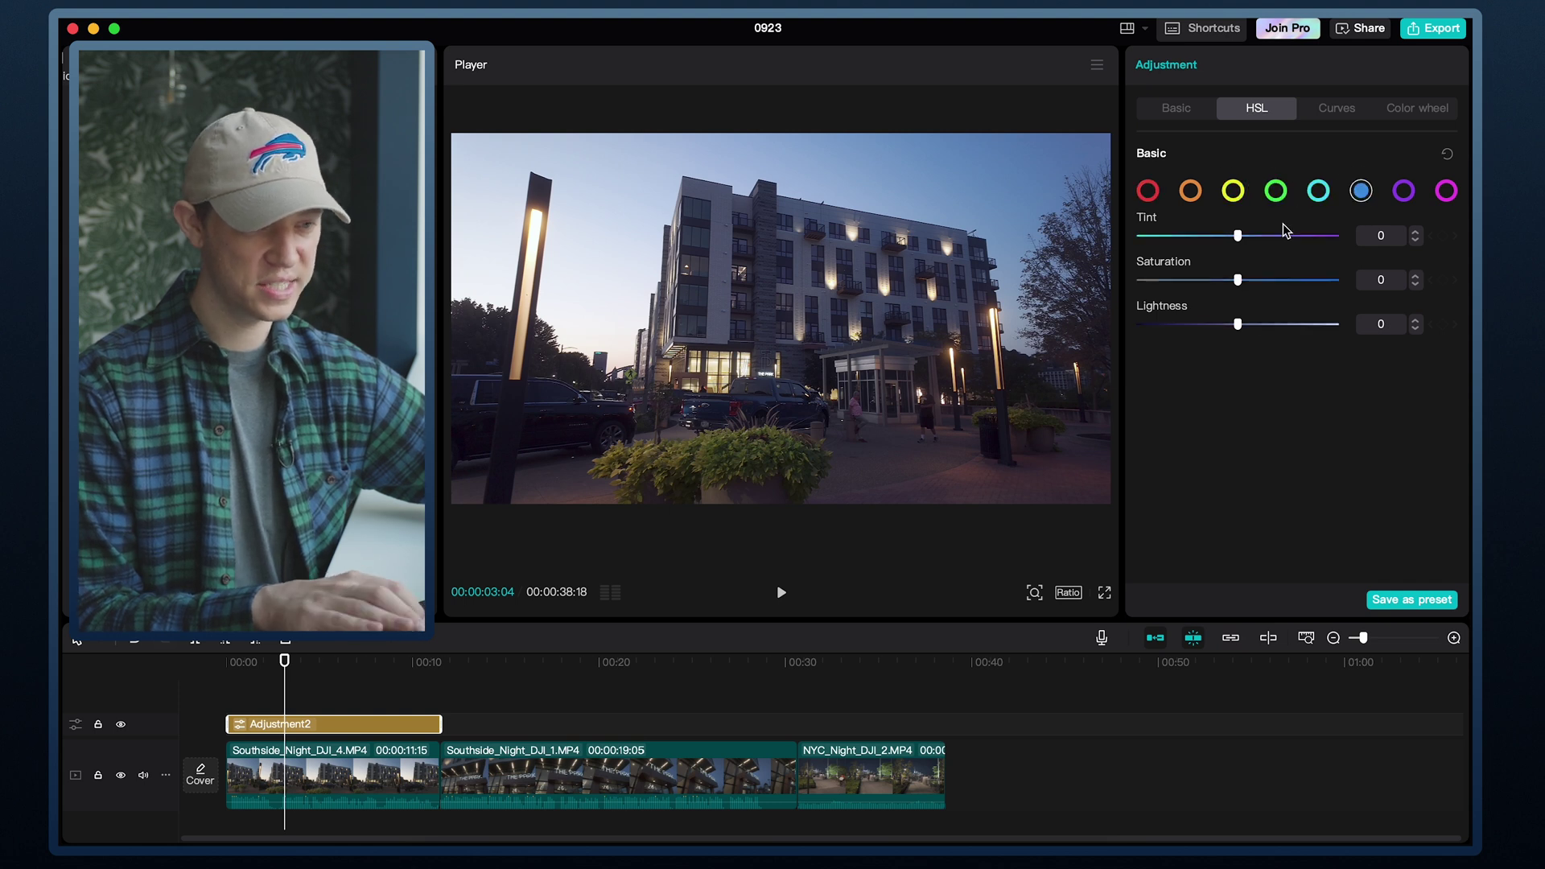
left_click(1318, 197)
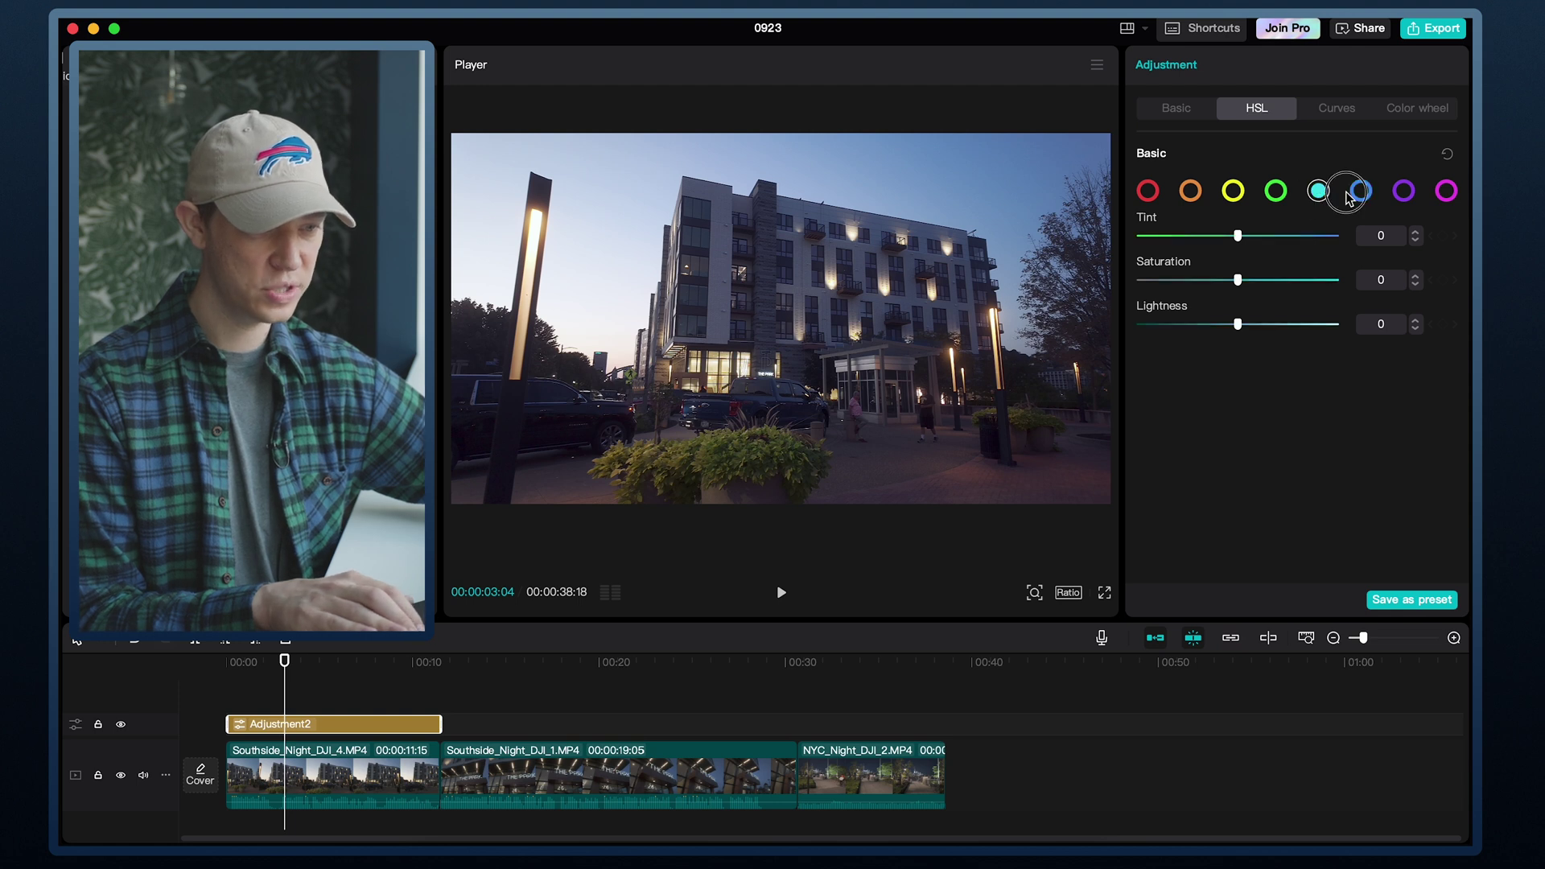
left_click(1359, 193)
left_click_drag(1280, 288, 1123, 292)
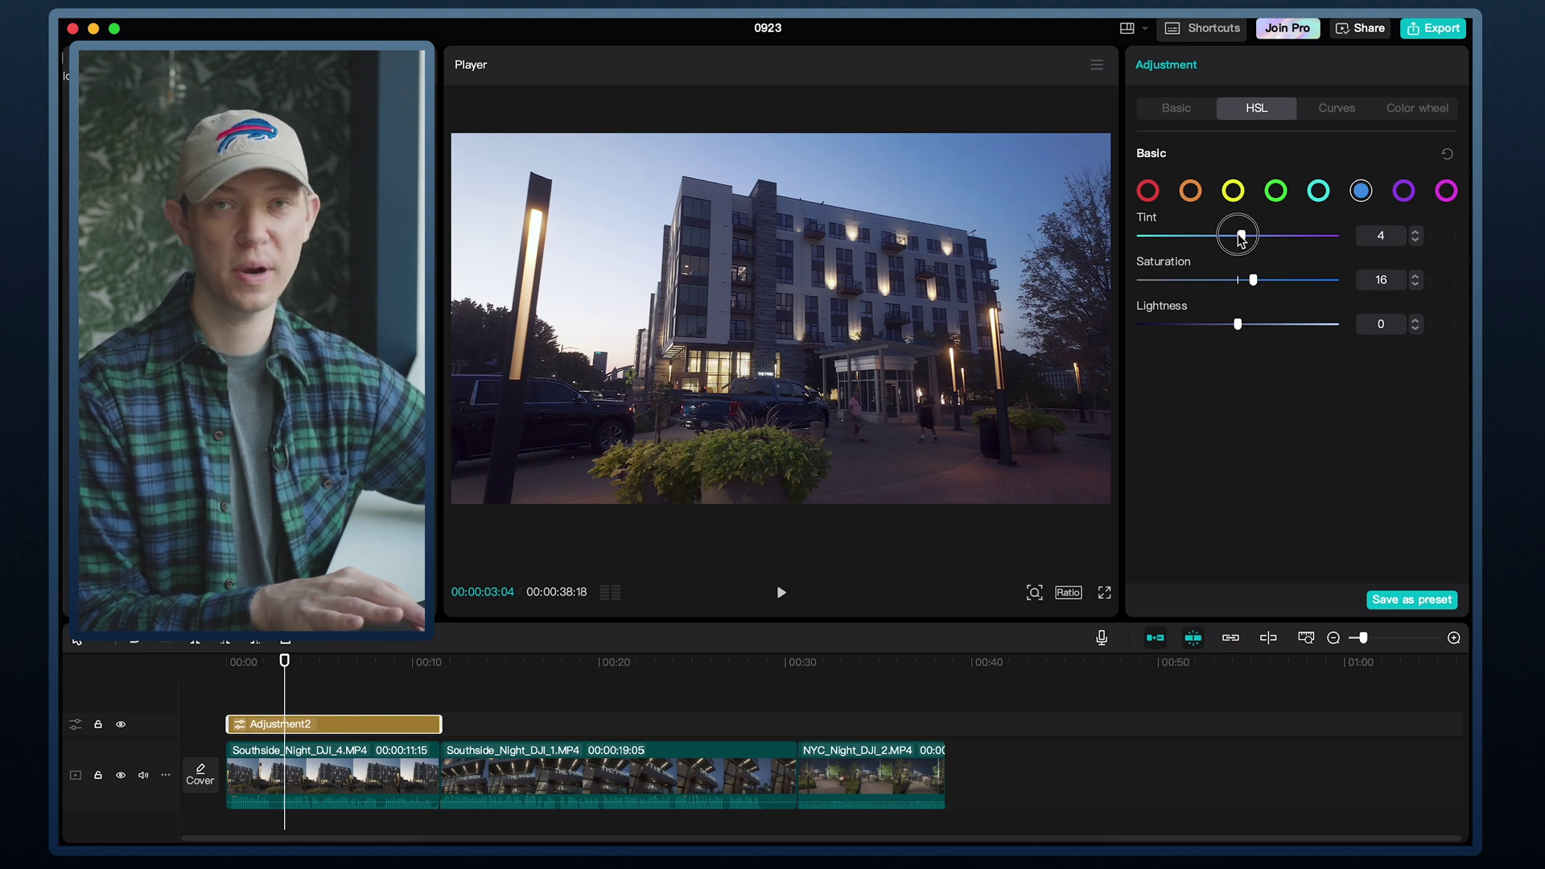
left_click_drag(1240, 237, 1248, 239)
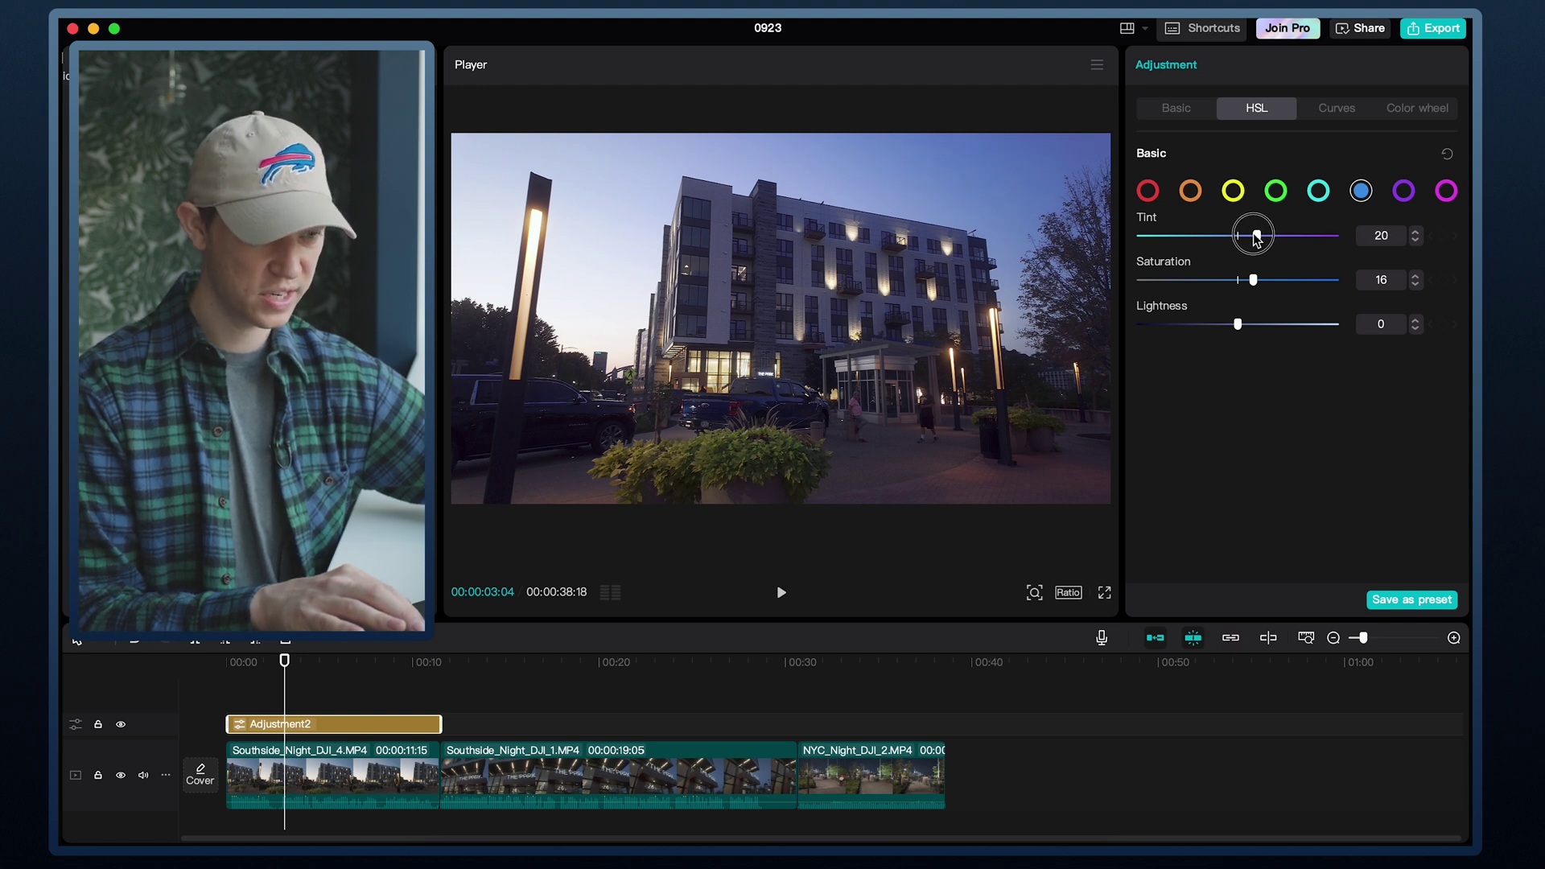
Set the purple tones' Tint to -15, then toggle Adjustment2 off and on to compare.
left_click(1400, 190)
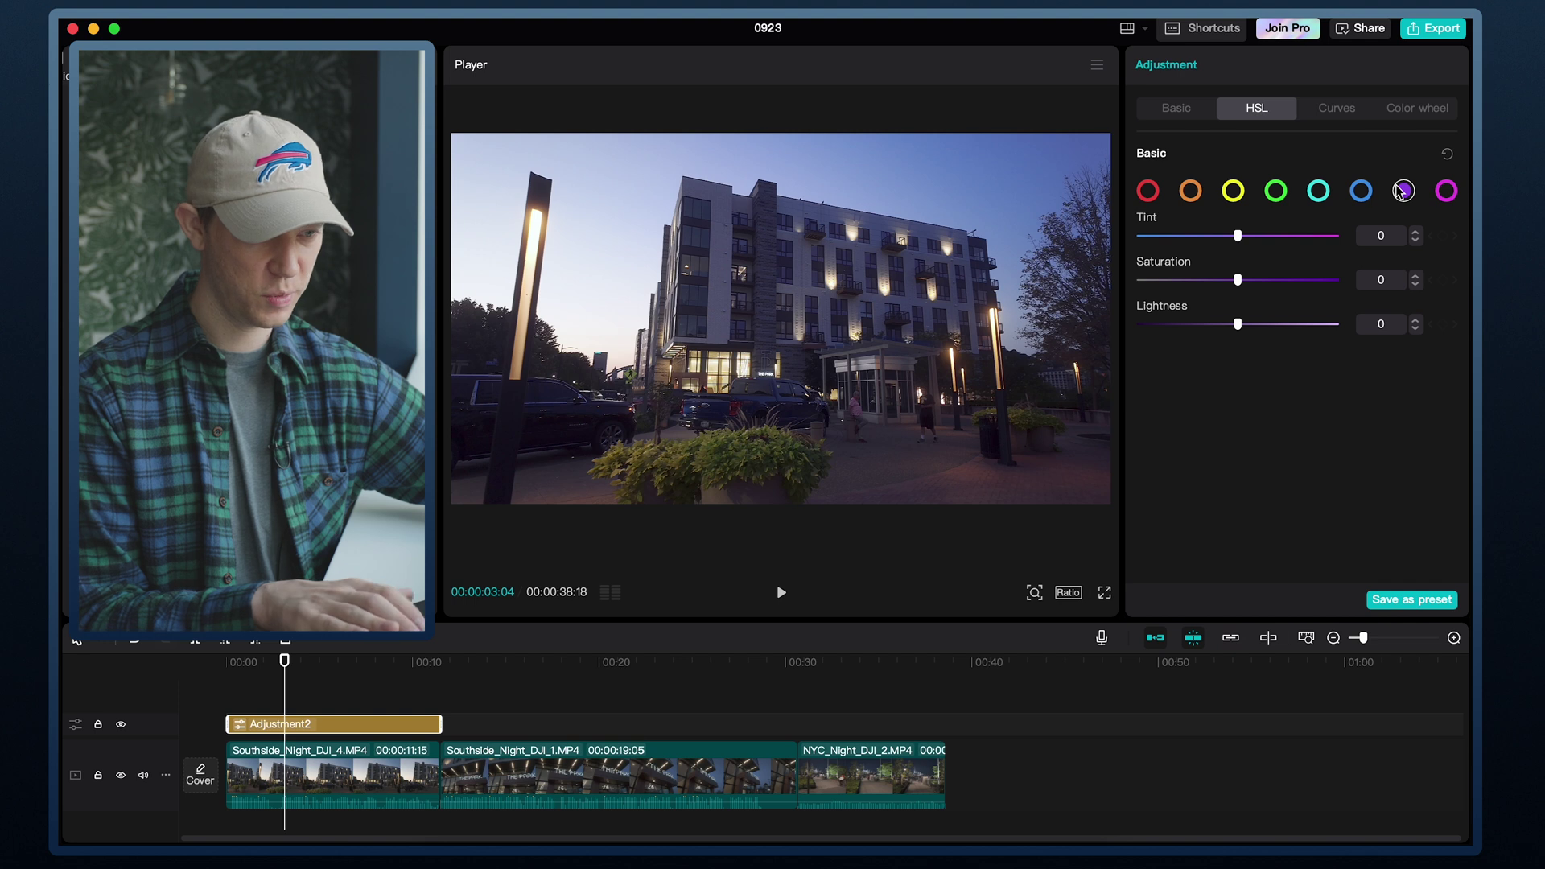
left_click_drag(1242, 238, 1220, 239)
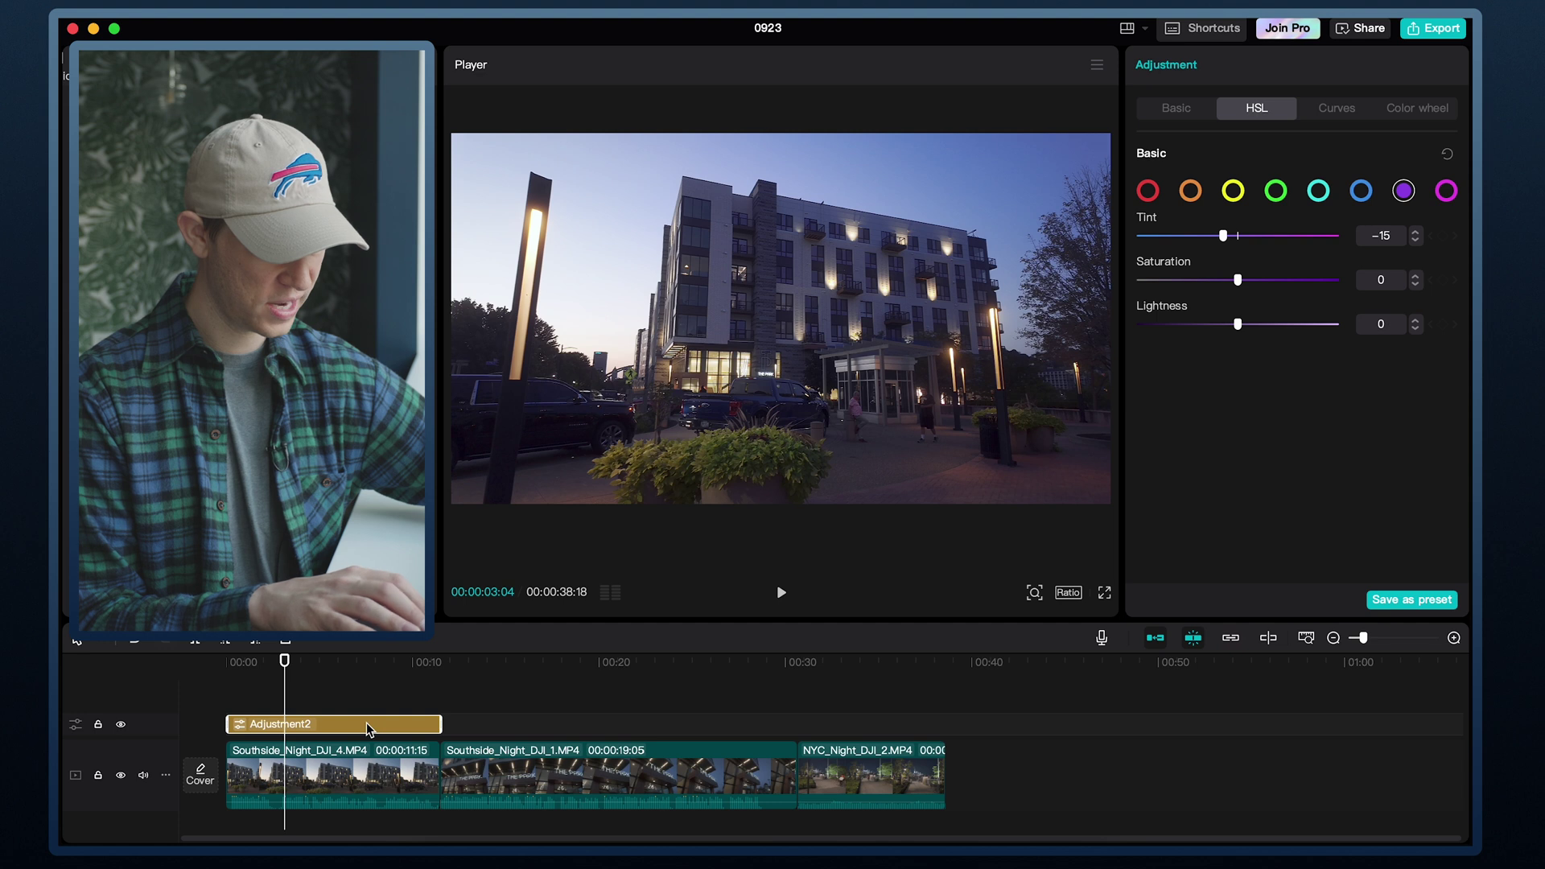
key("v")
key("v")
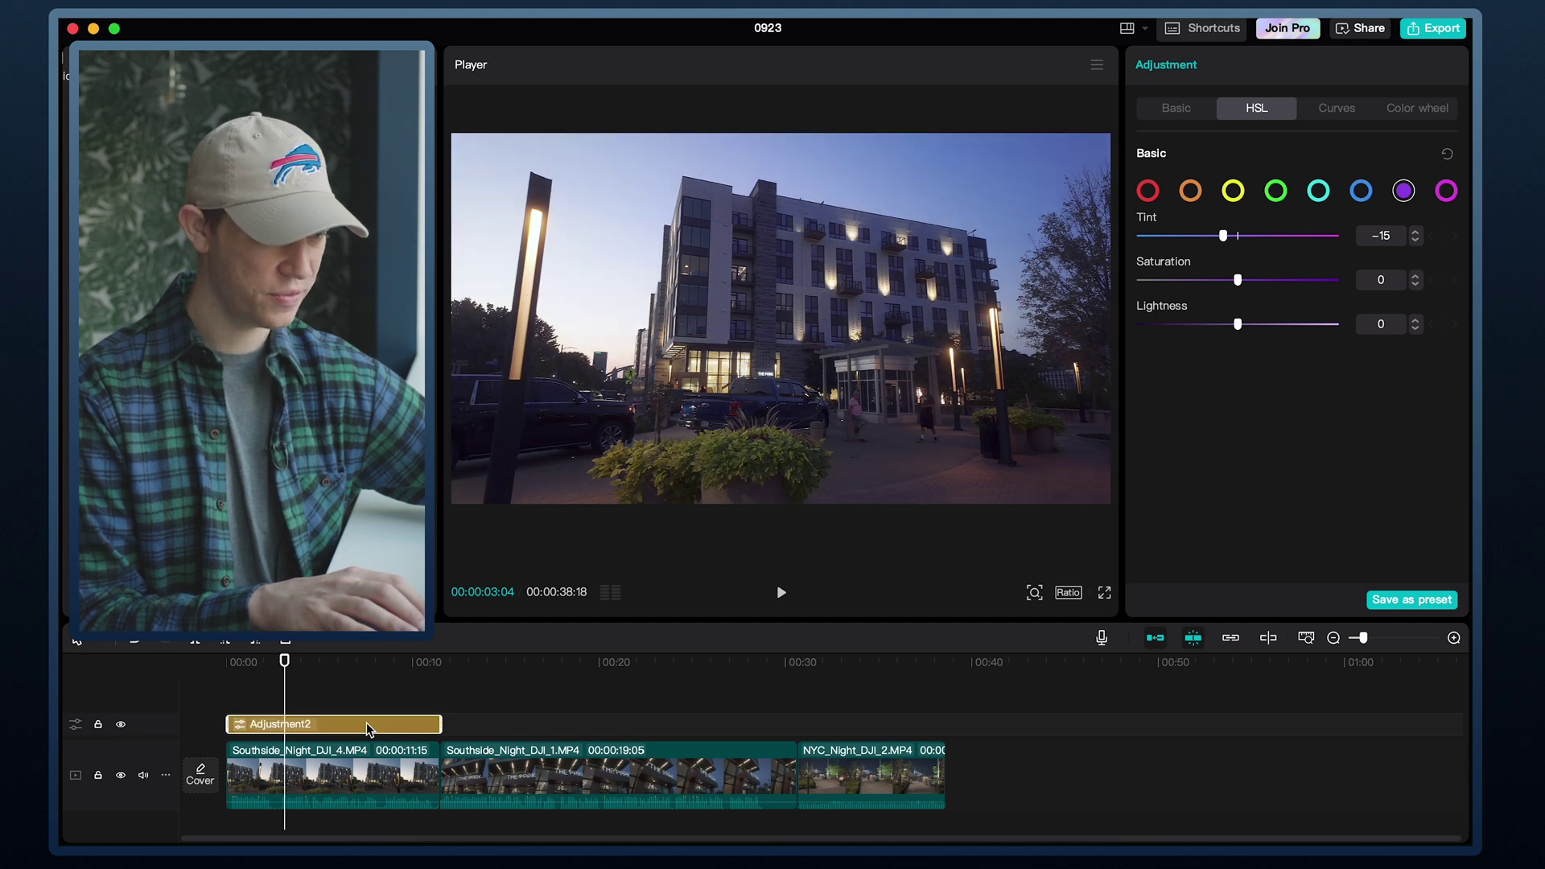
key("v")
key("v")
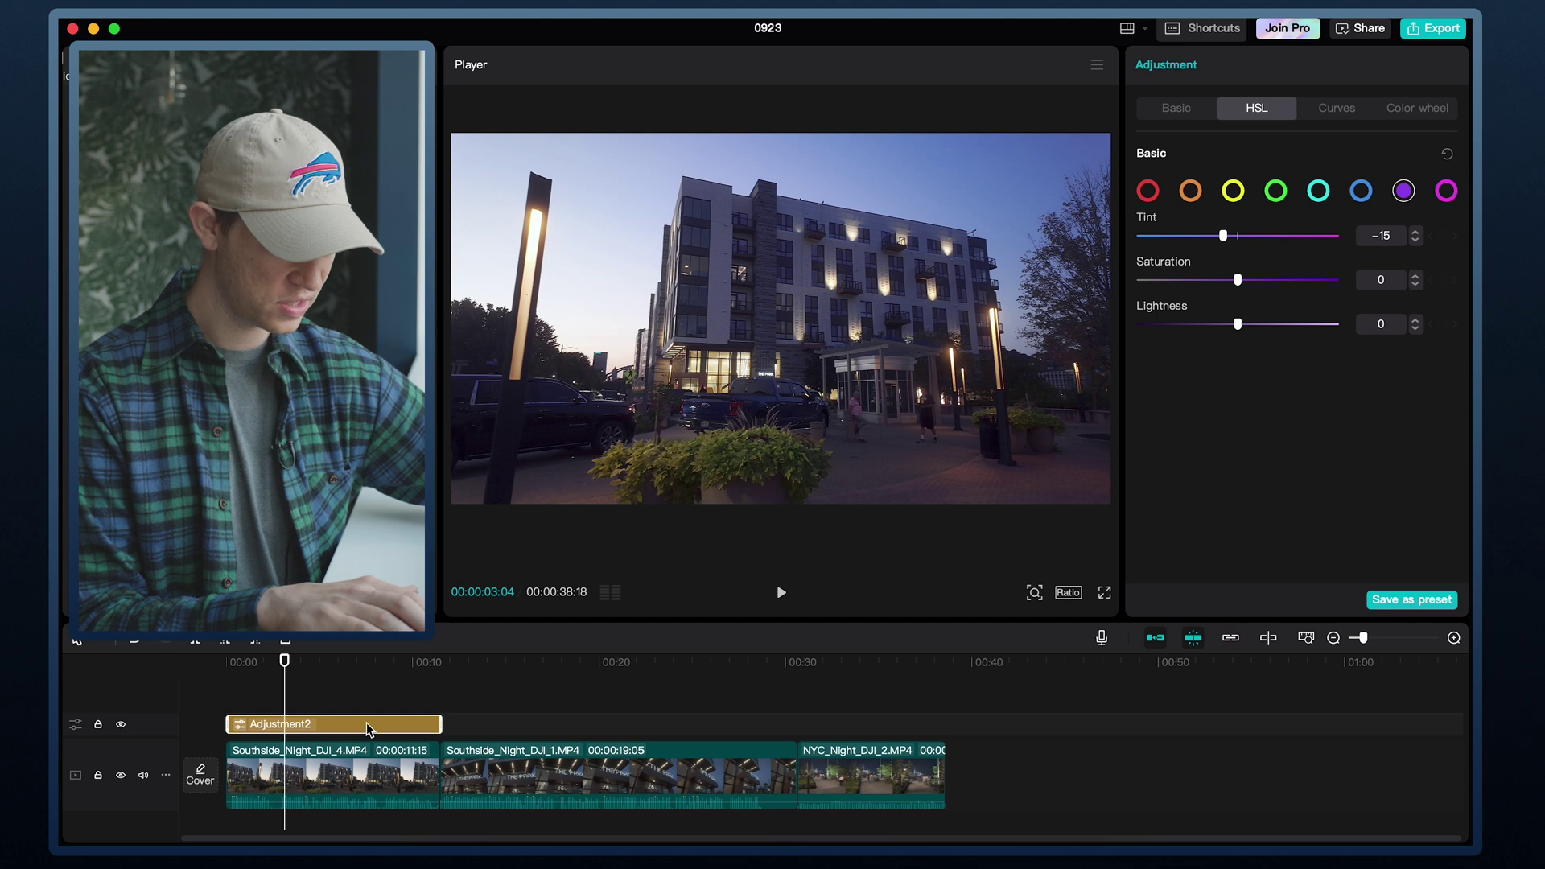
left_click(1106, 593)
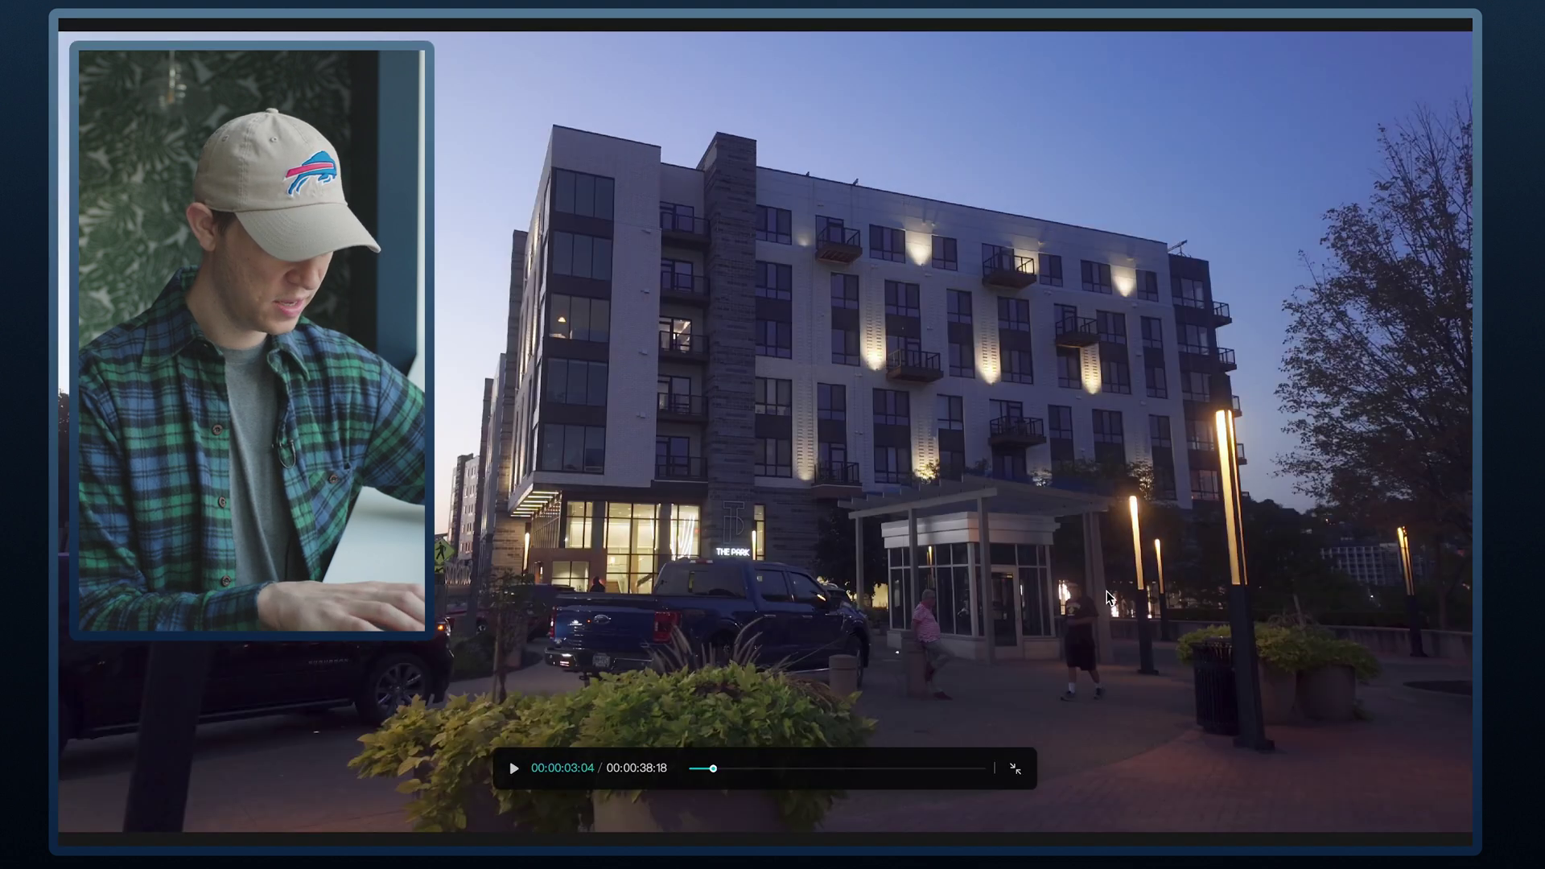
key("space")
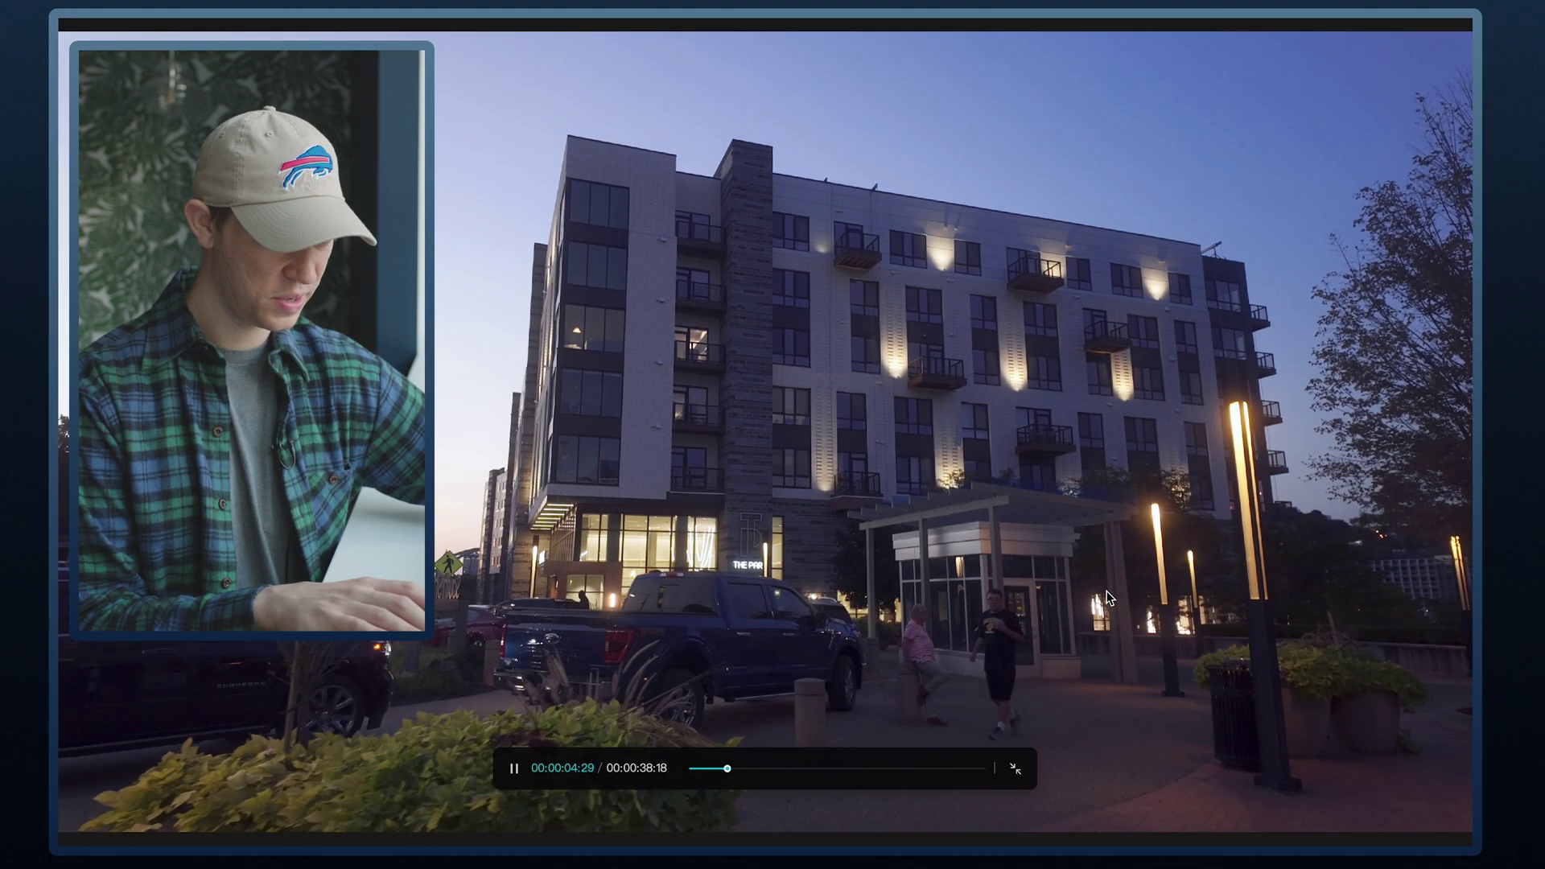
key("space")
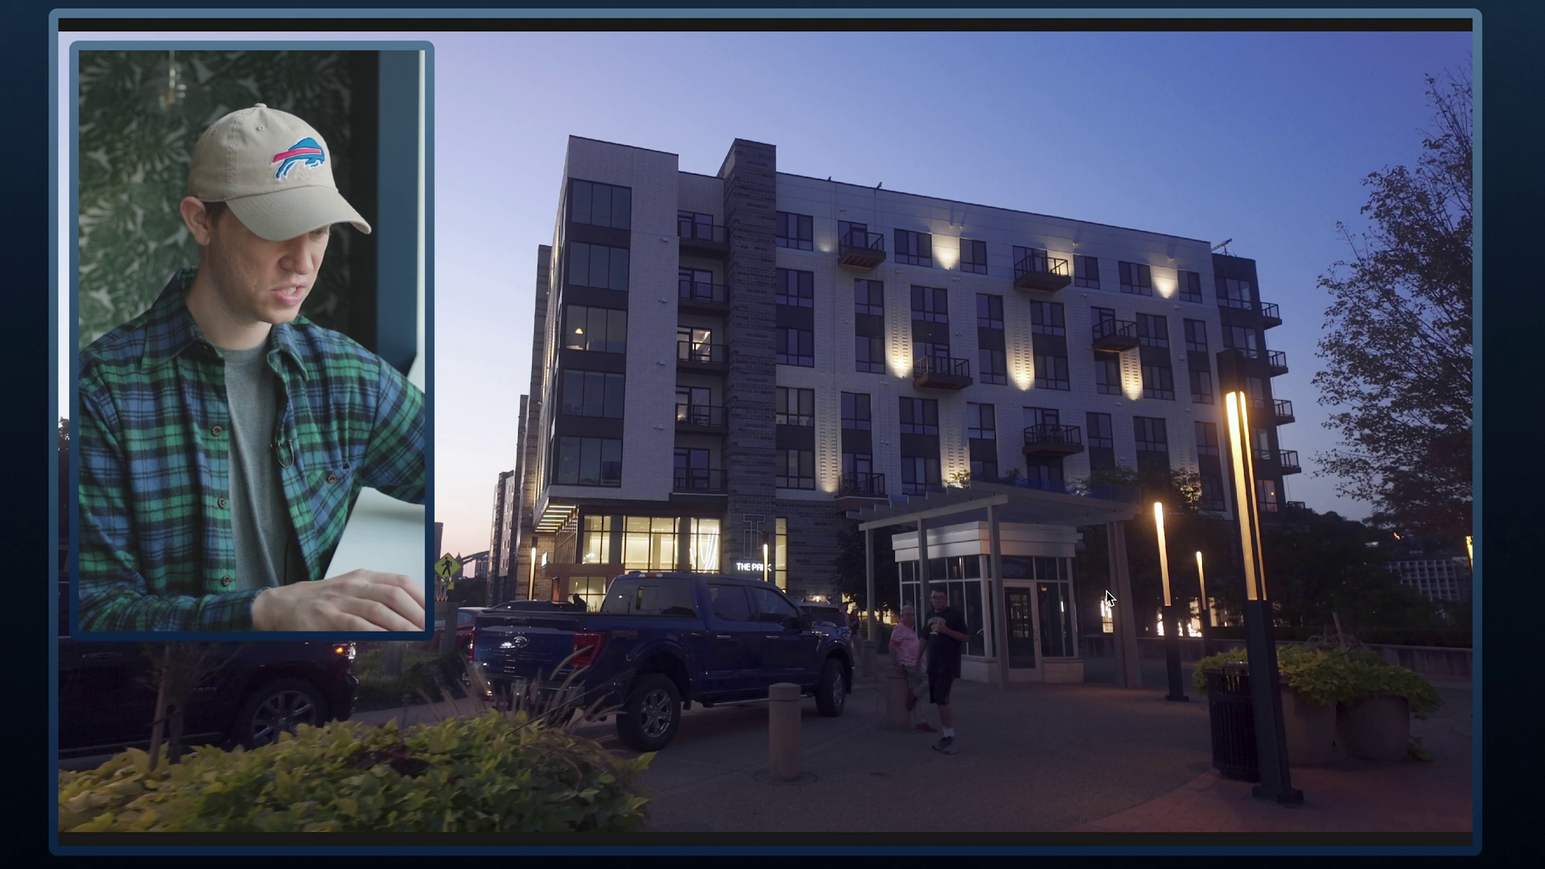
key("Escape")
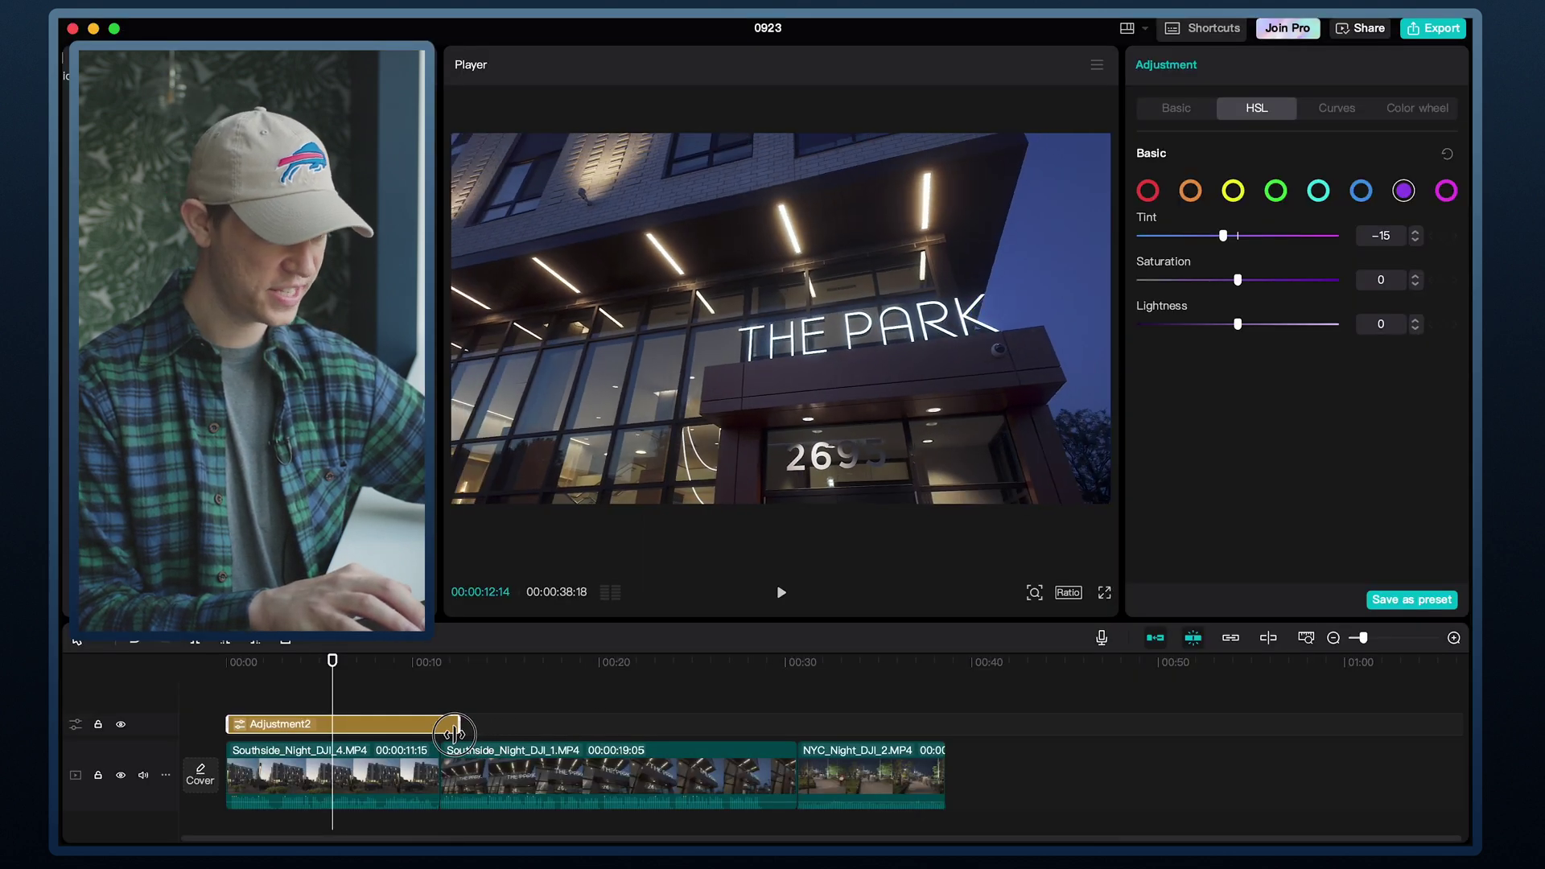
Stretch Adjustment2 to the end of NYC_Night_DJI_2.MP4 and play back the graded sequence.
left_click_drag(456, 733, 946, 736)
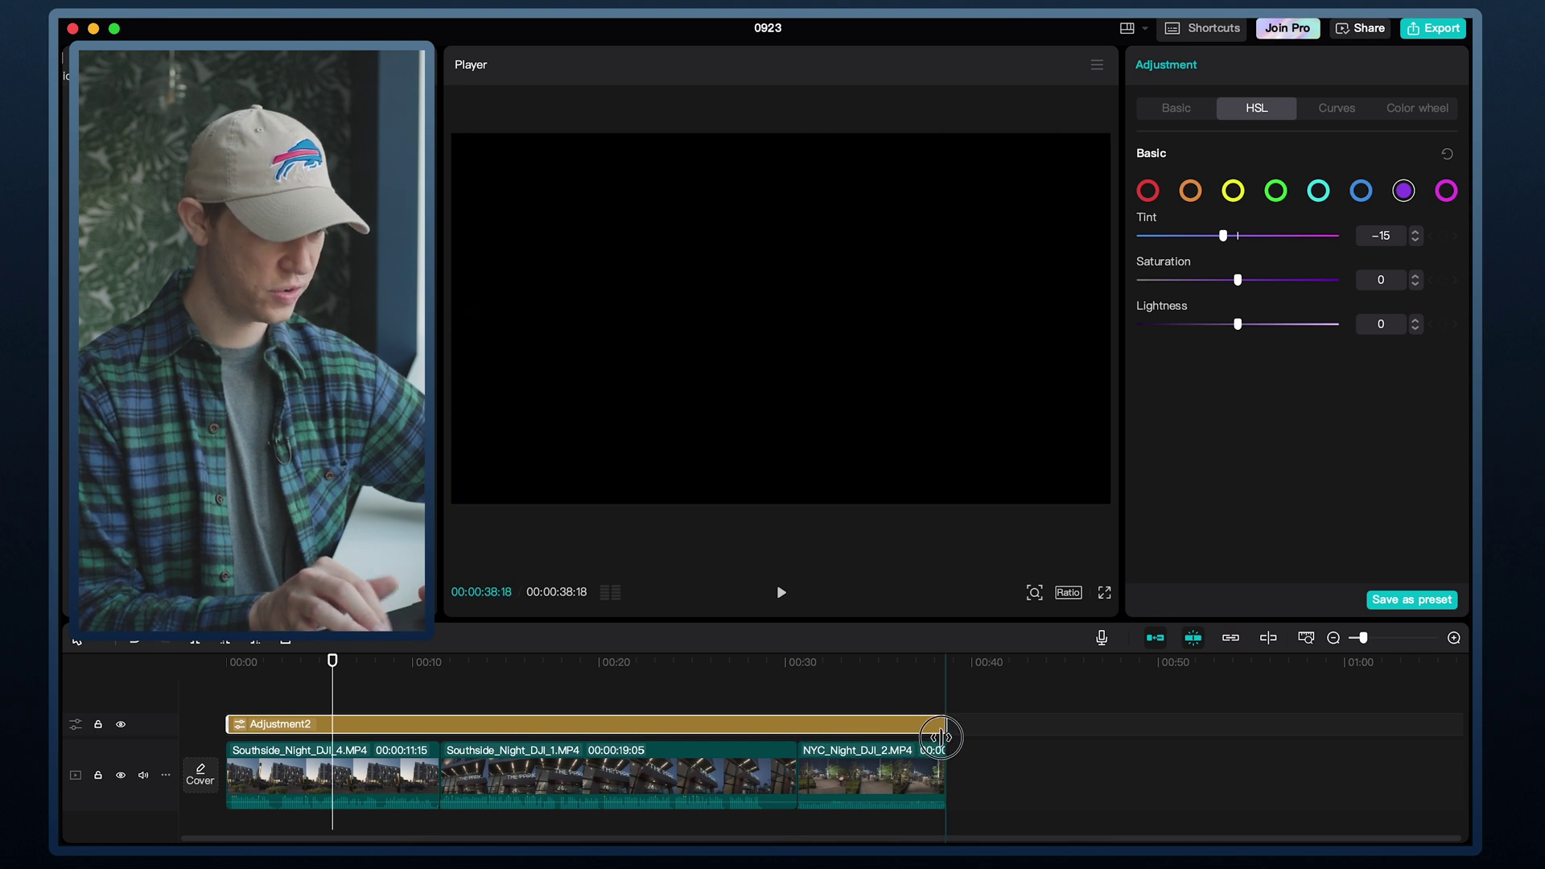
key("space")
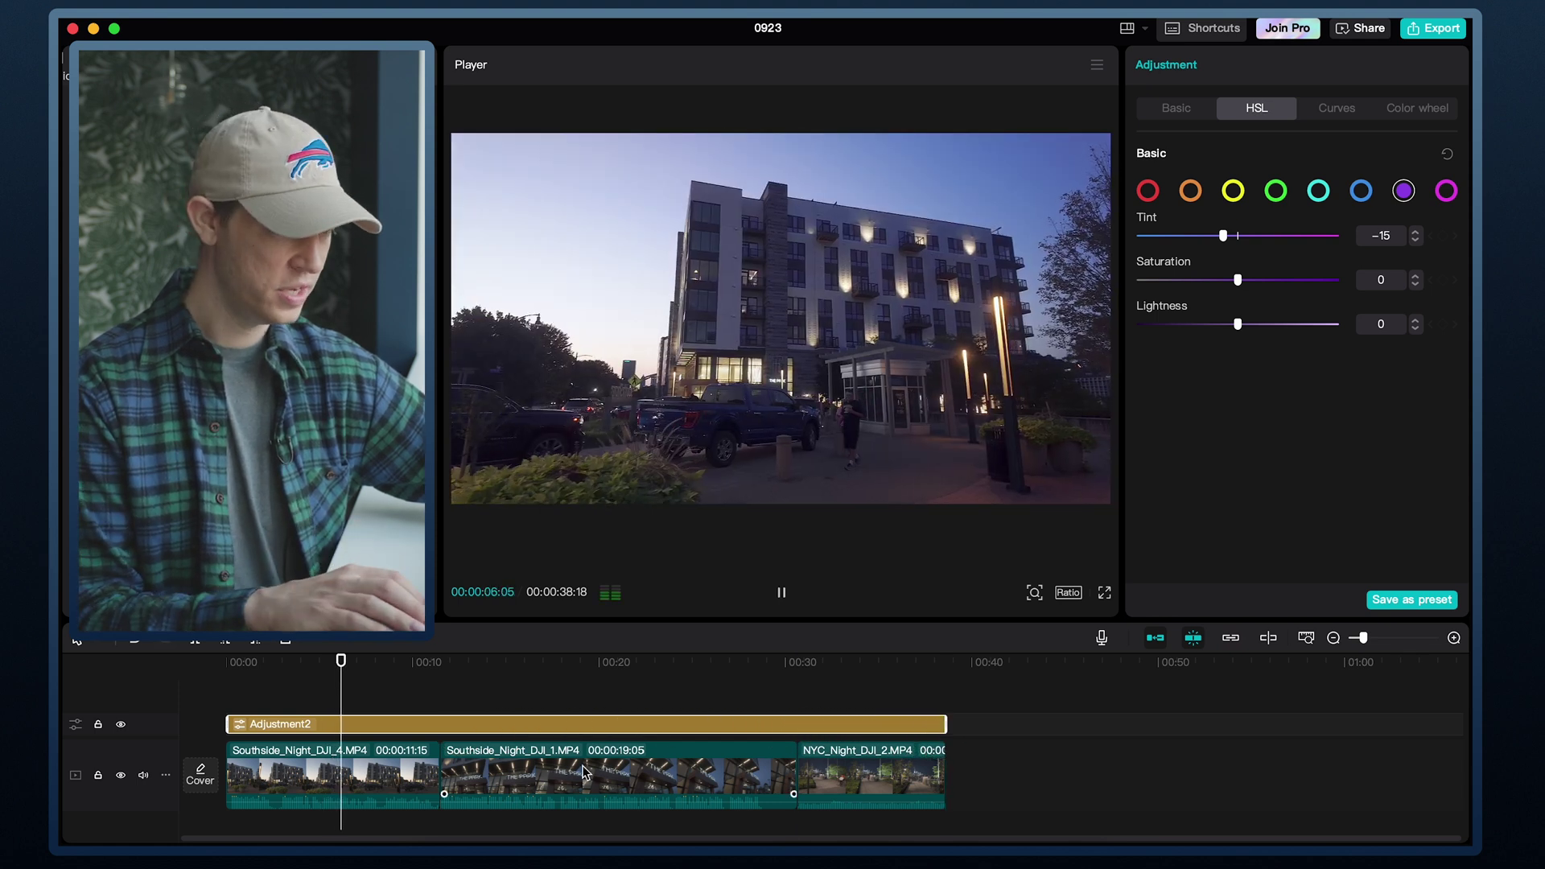